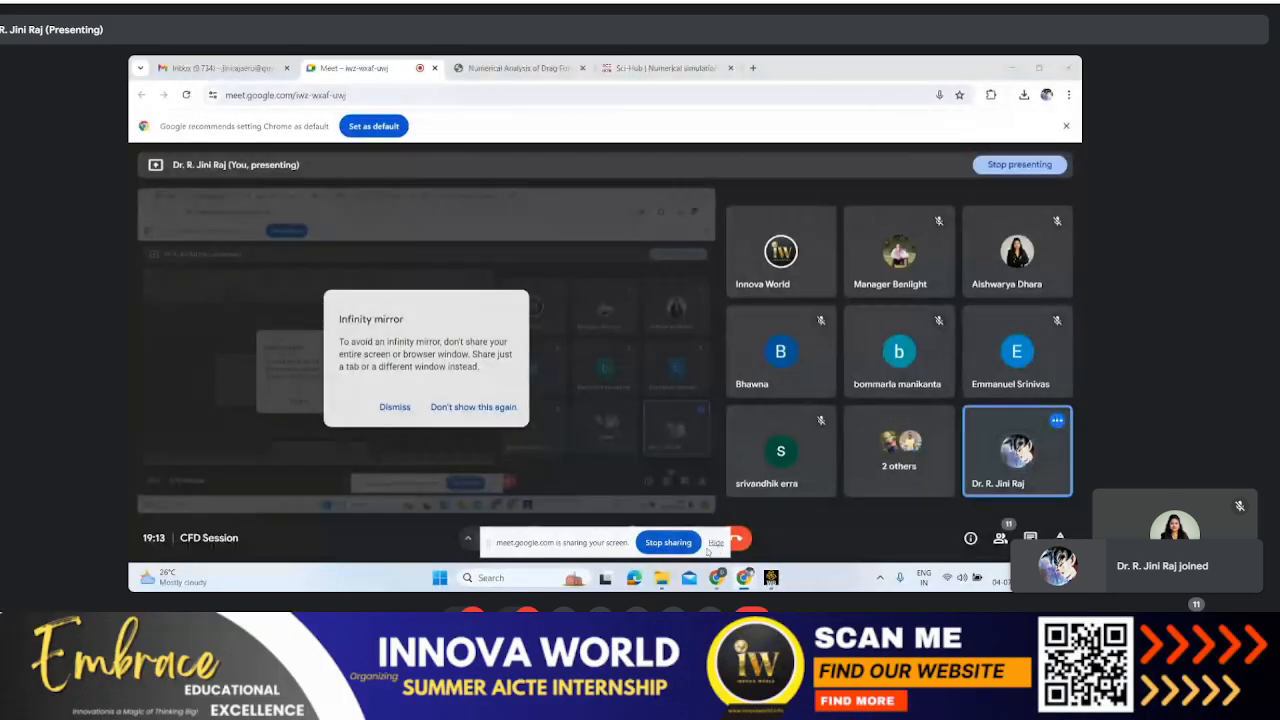
# Step: Find Workbench 2024 R1 through the Windows search and launch it with an empty project
pyautogui.moveTo(771, 580)
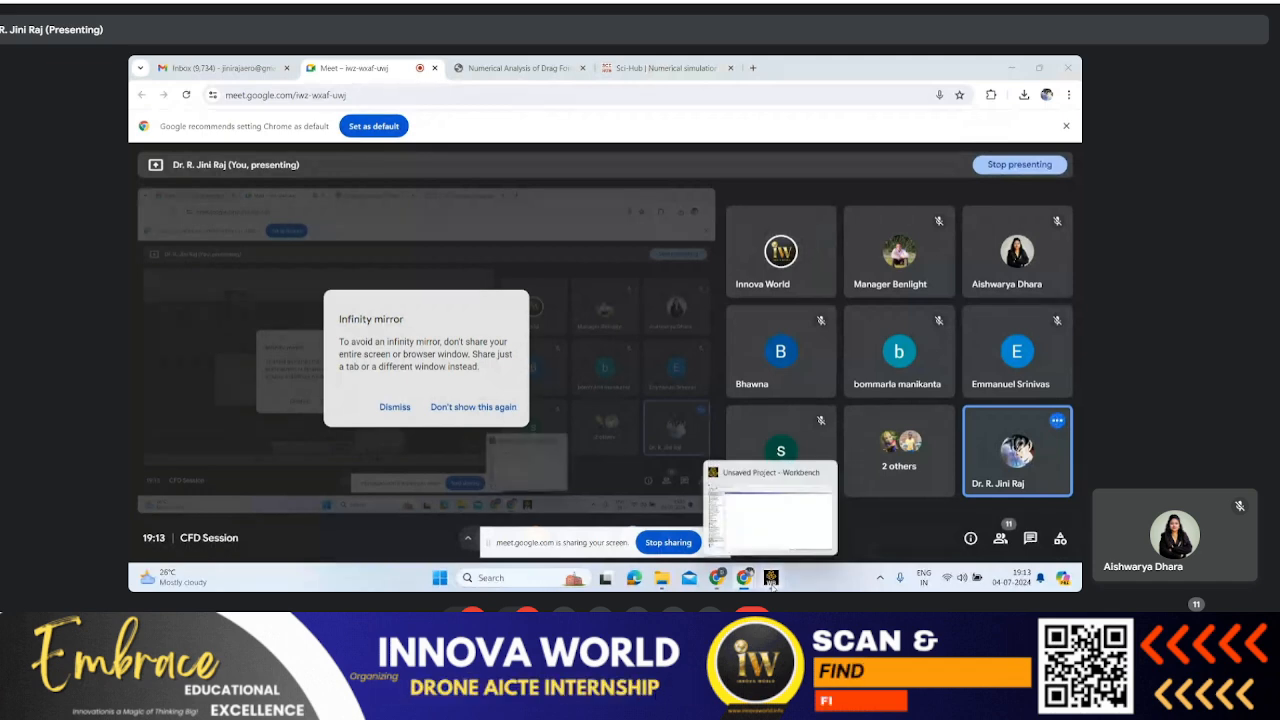
pyautogui.click(503, 572)
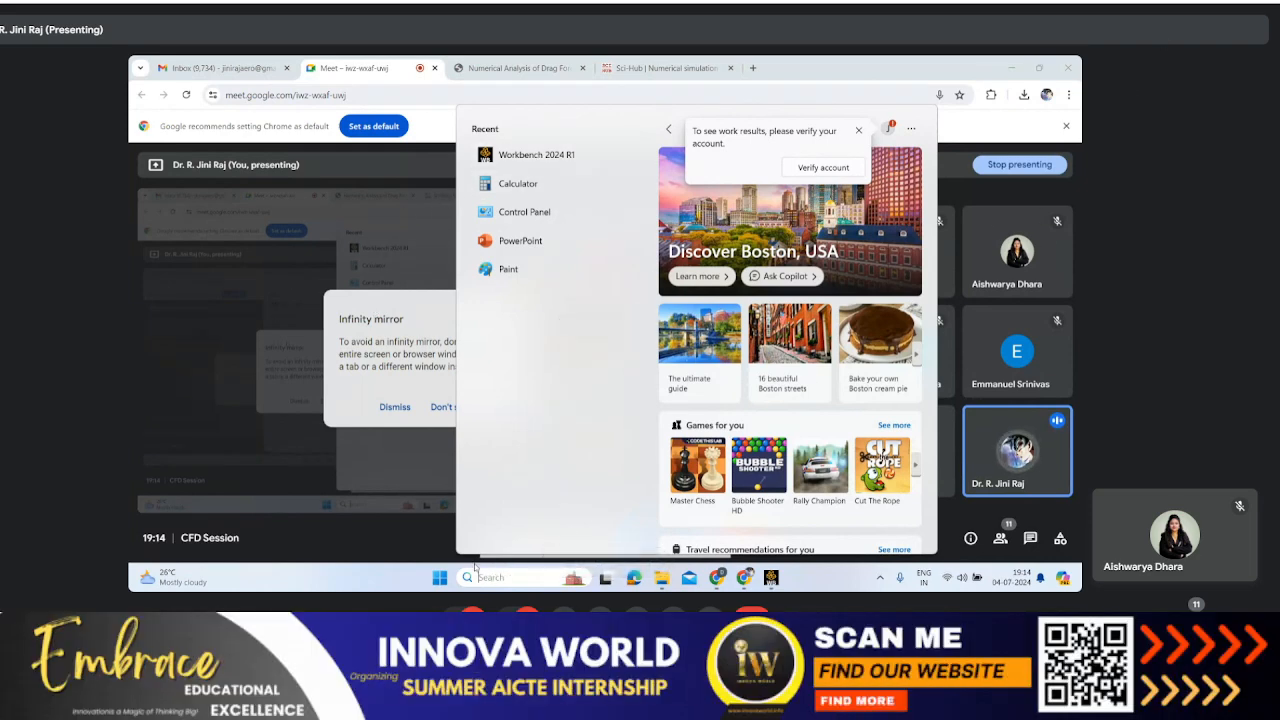
pyautogui.write('wo')
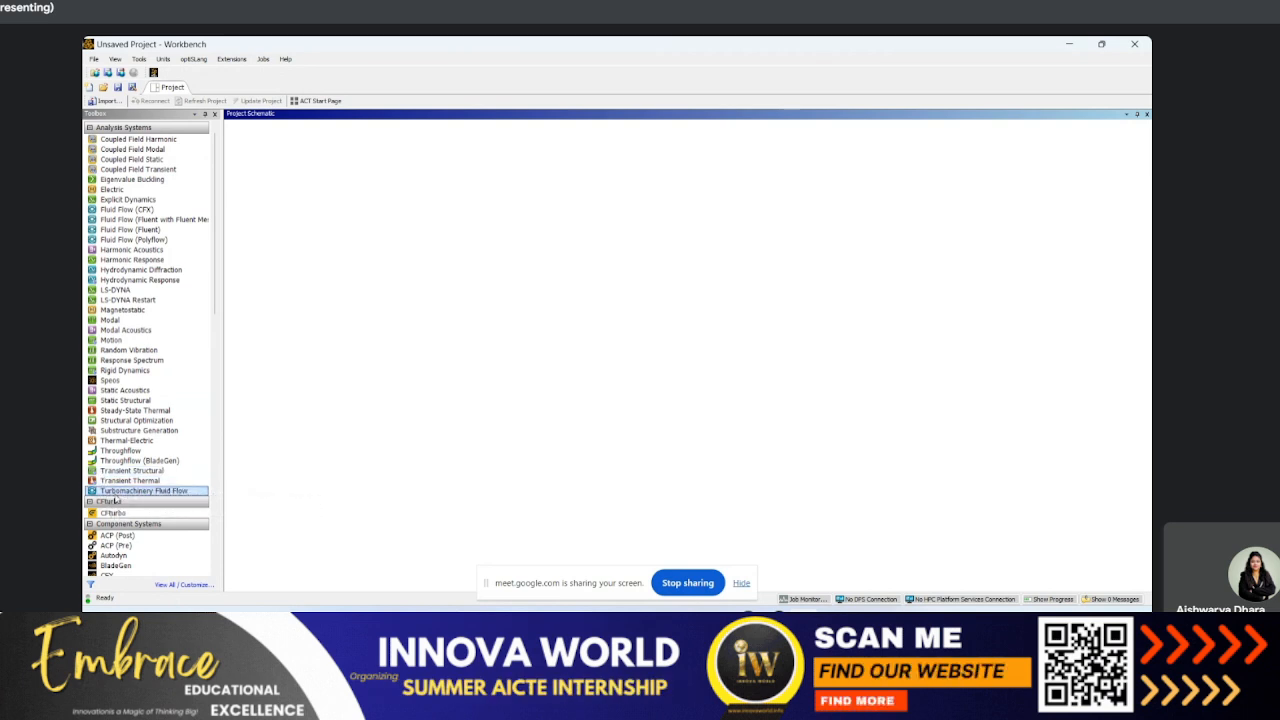
# Step: Examine the available analysis and component systems in the toolbox, including Fluent, Geometry, ICEM CFD and Mesh
pyautogui.scroll(-1, 112, 483)
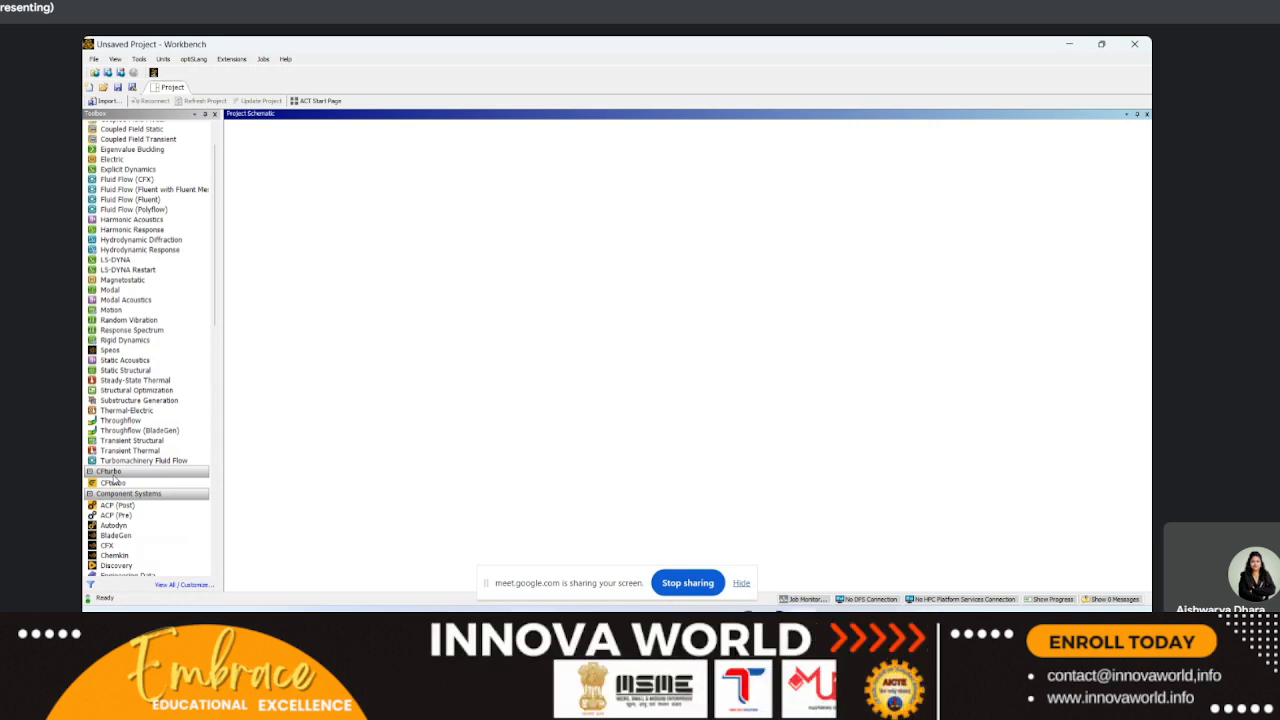
pyautogui.scroll(-2, 114, 480)
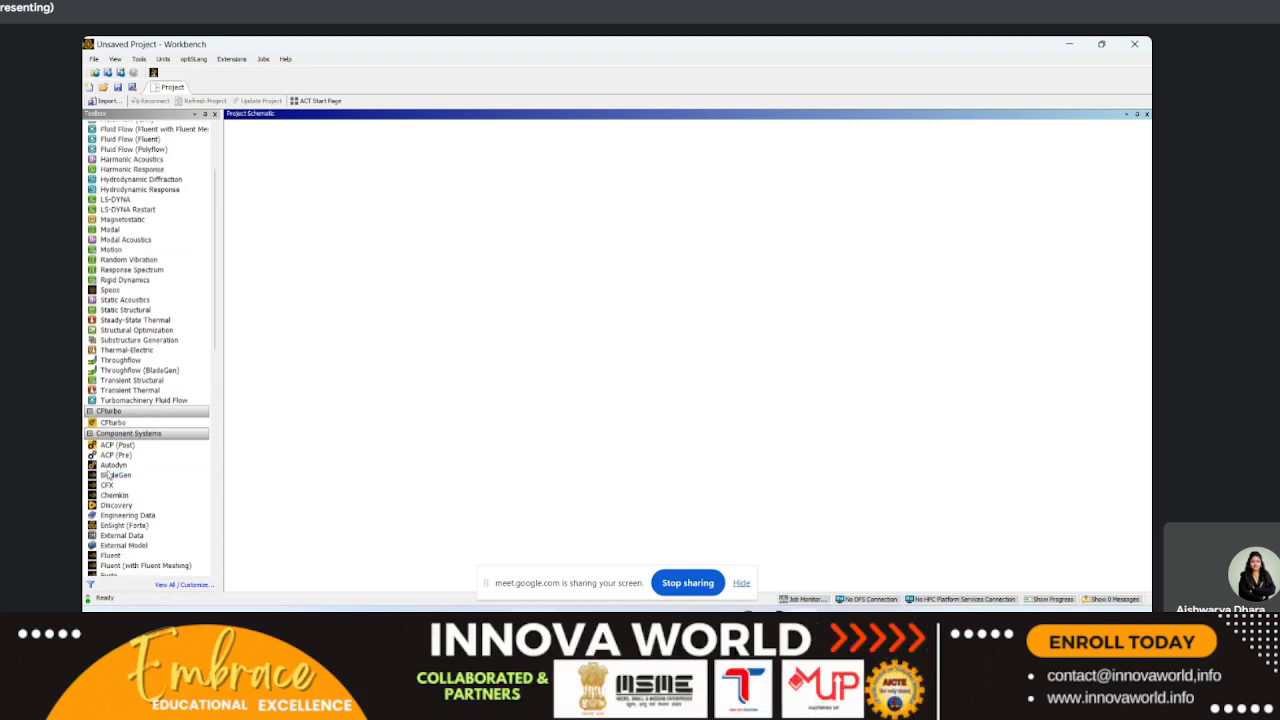
pyautogui.click(110, 445)
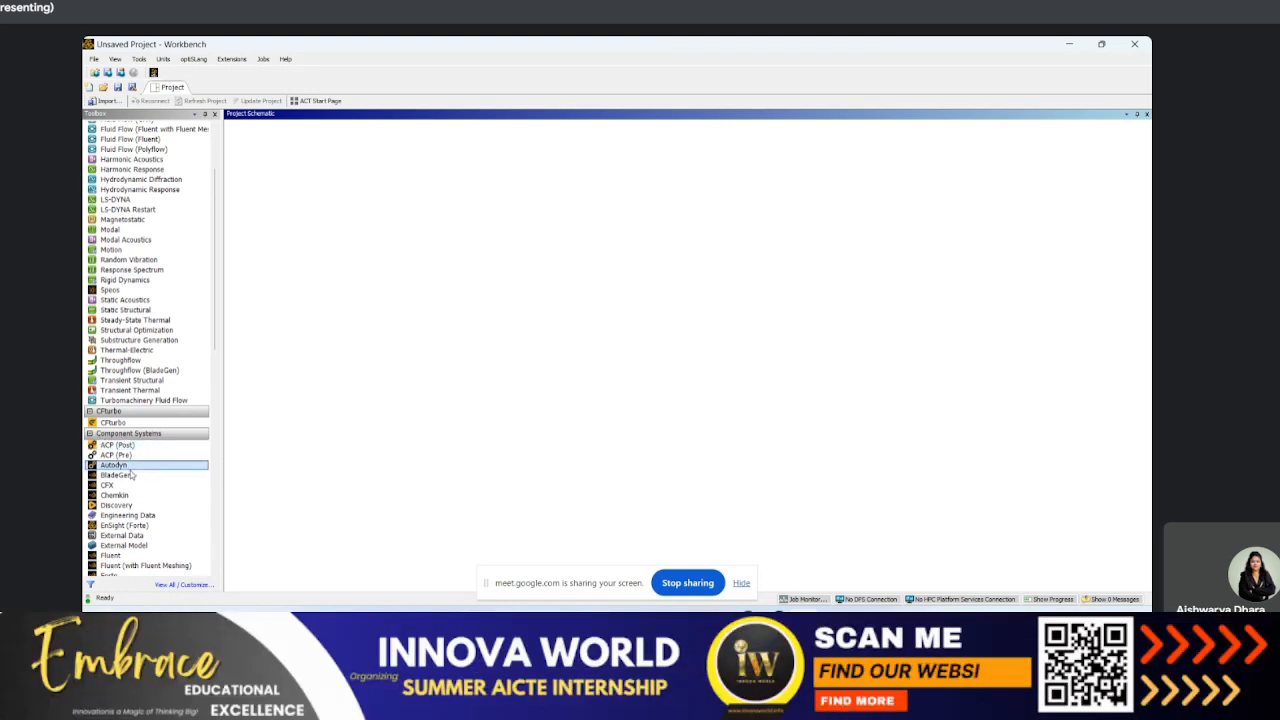
pyautogui.scroll(-7, 140, 466)
pyautogui.click(140, 476)
pyautogui.scroll(-2, 140, 480)
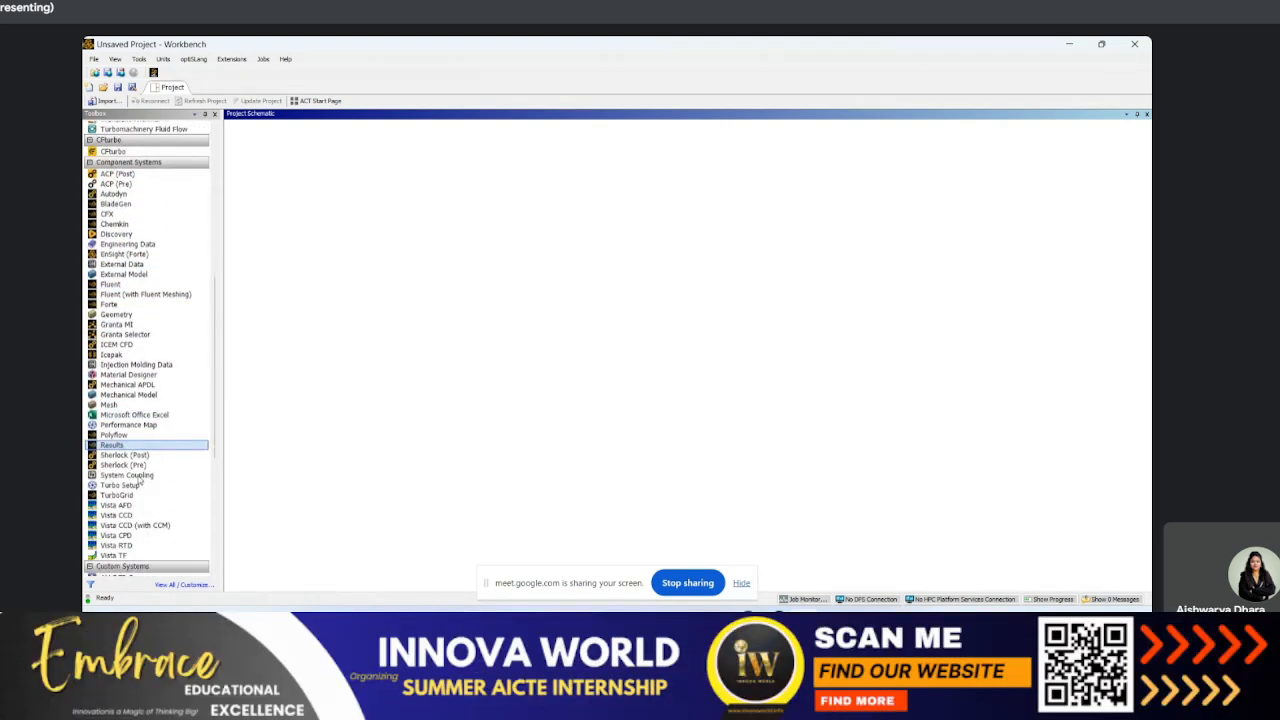
pyautogui.click(114, 305)
pyautogui.click(145, 185)
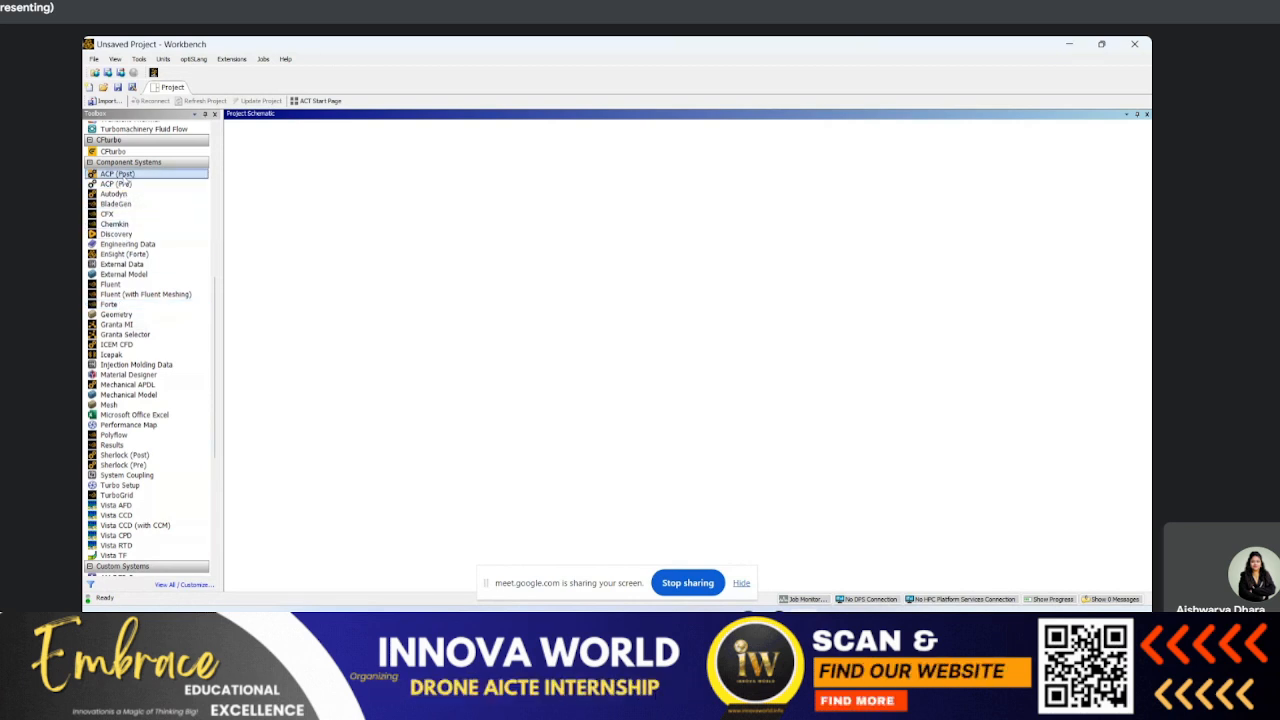
pyautogui.click(124, 194)
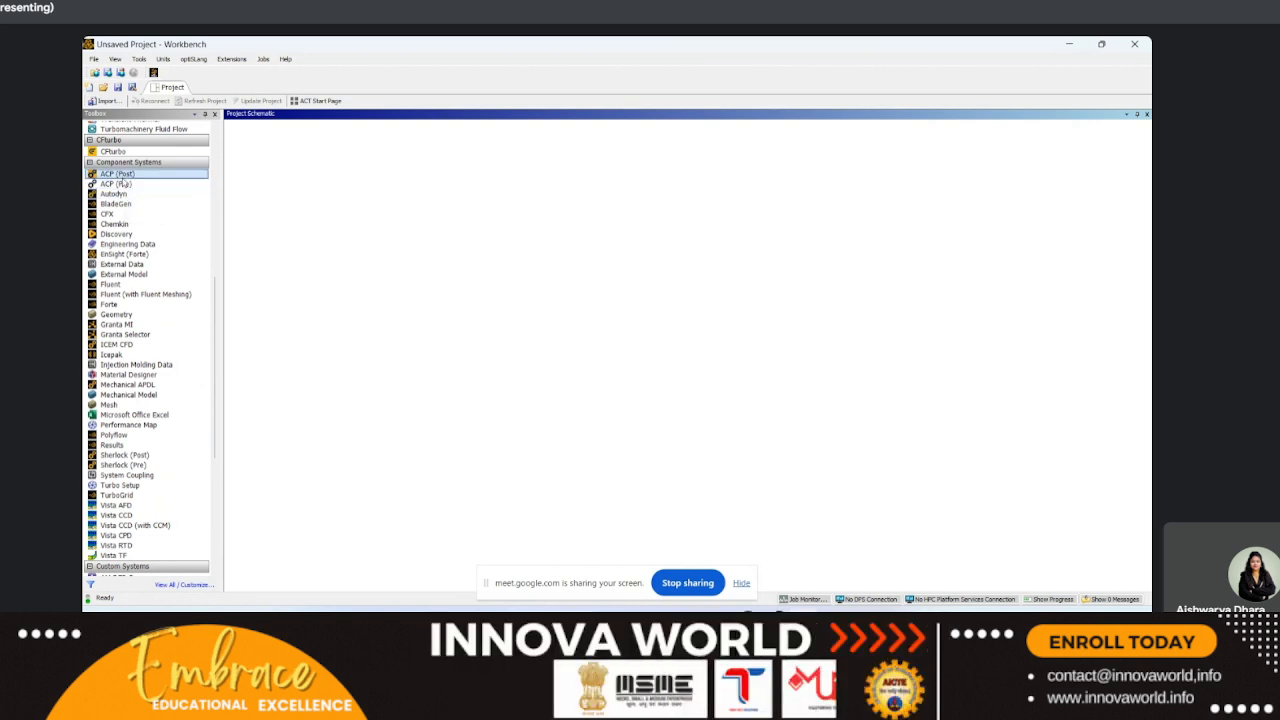
pyautogui.click(119, 205)
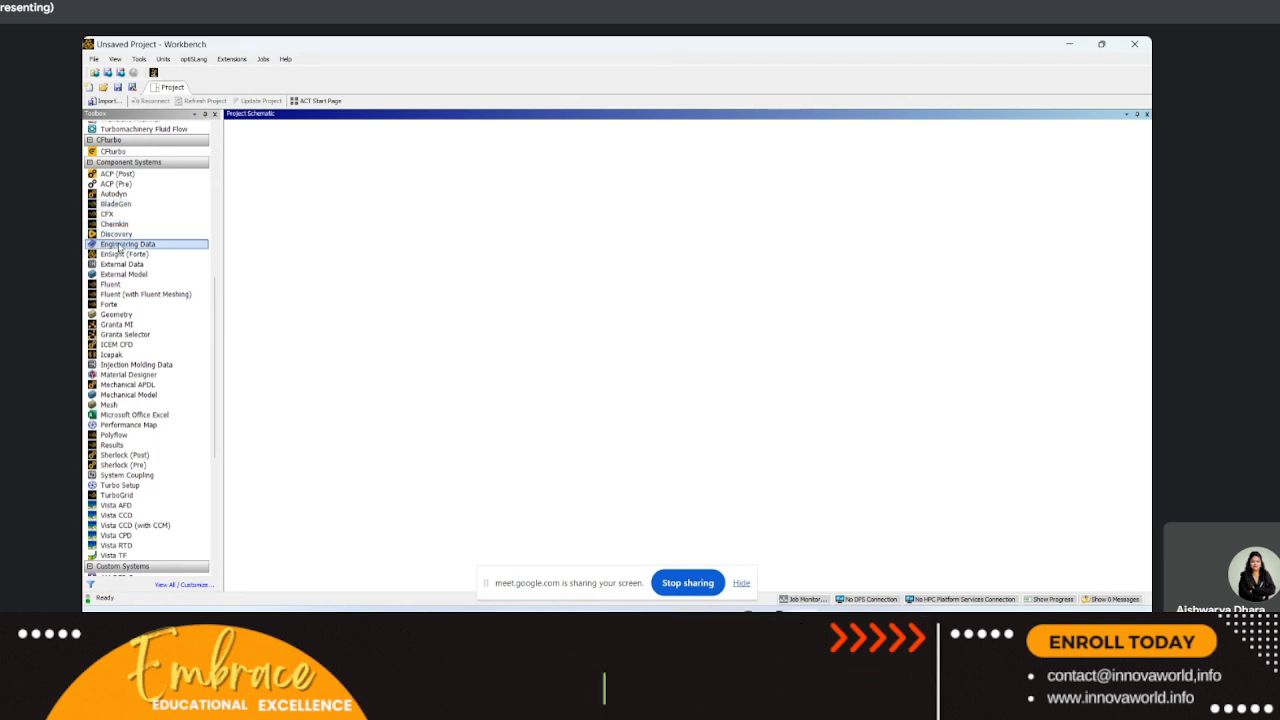
pyautogui.click(116, 286)
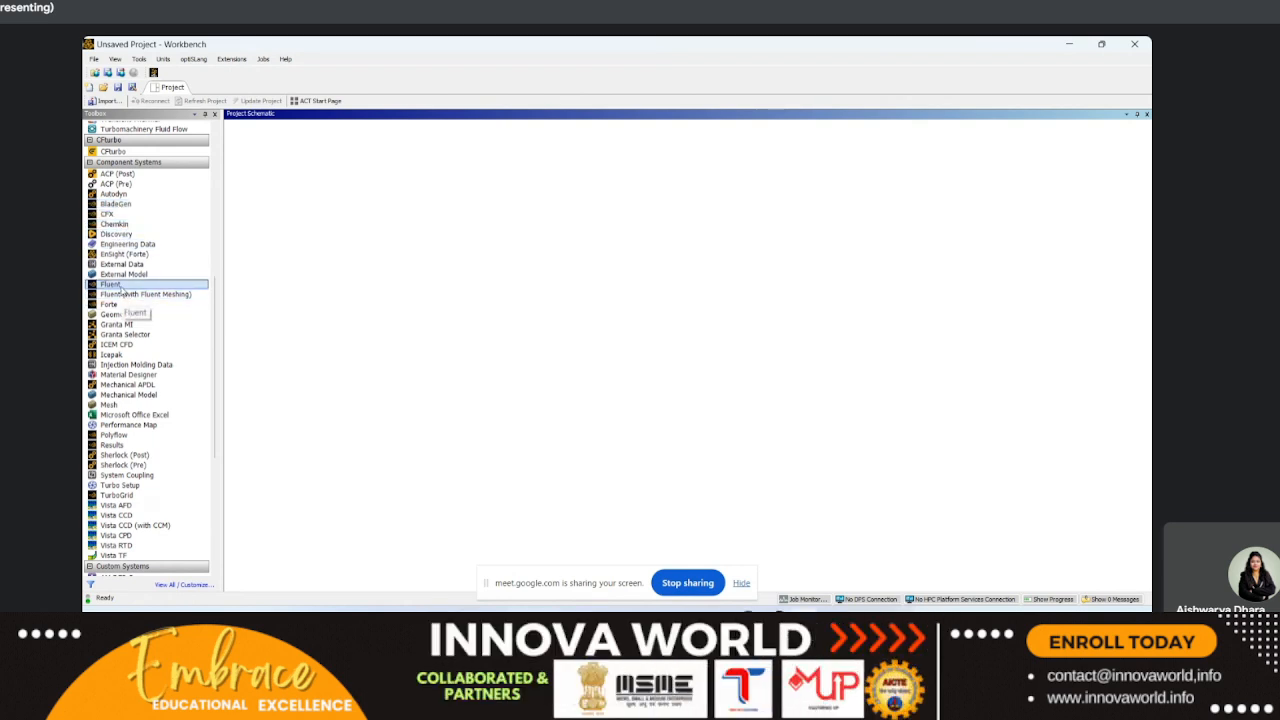
pyautogui.click(124, 334)
pyautogui.click(121, 315)
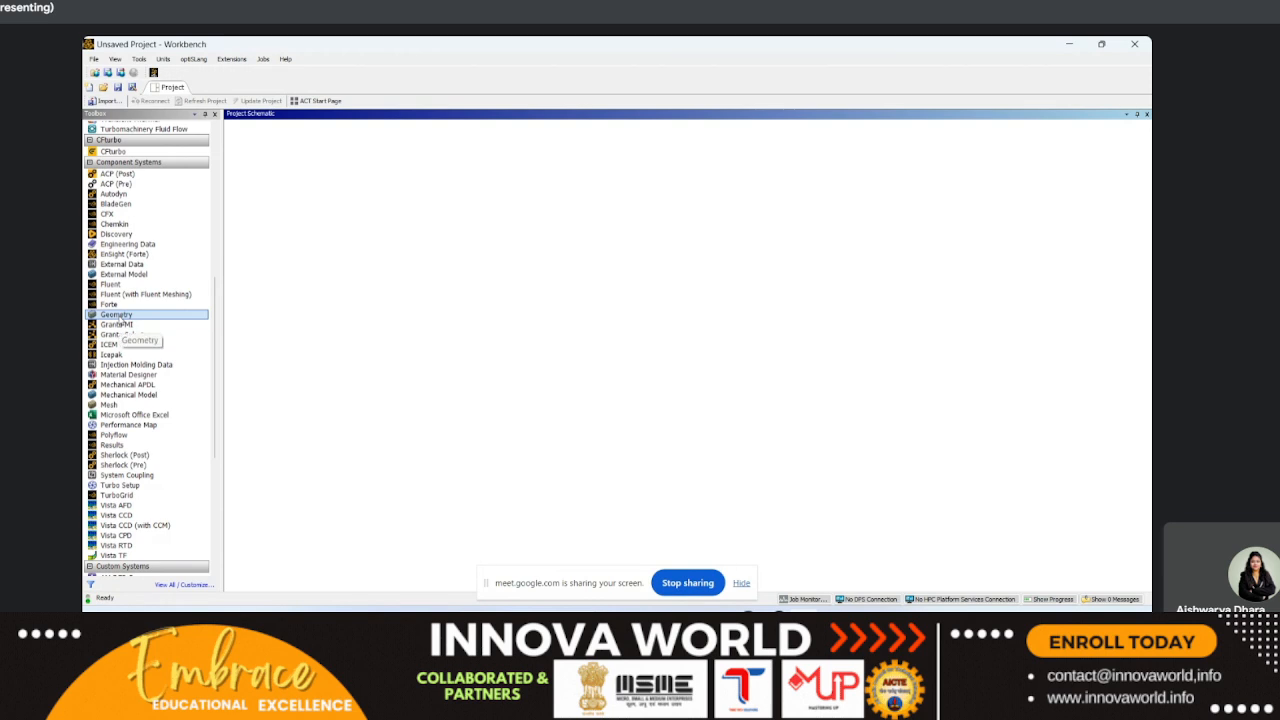
pyautogui.click(119, 324)
pyautogui.click(120, 344)
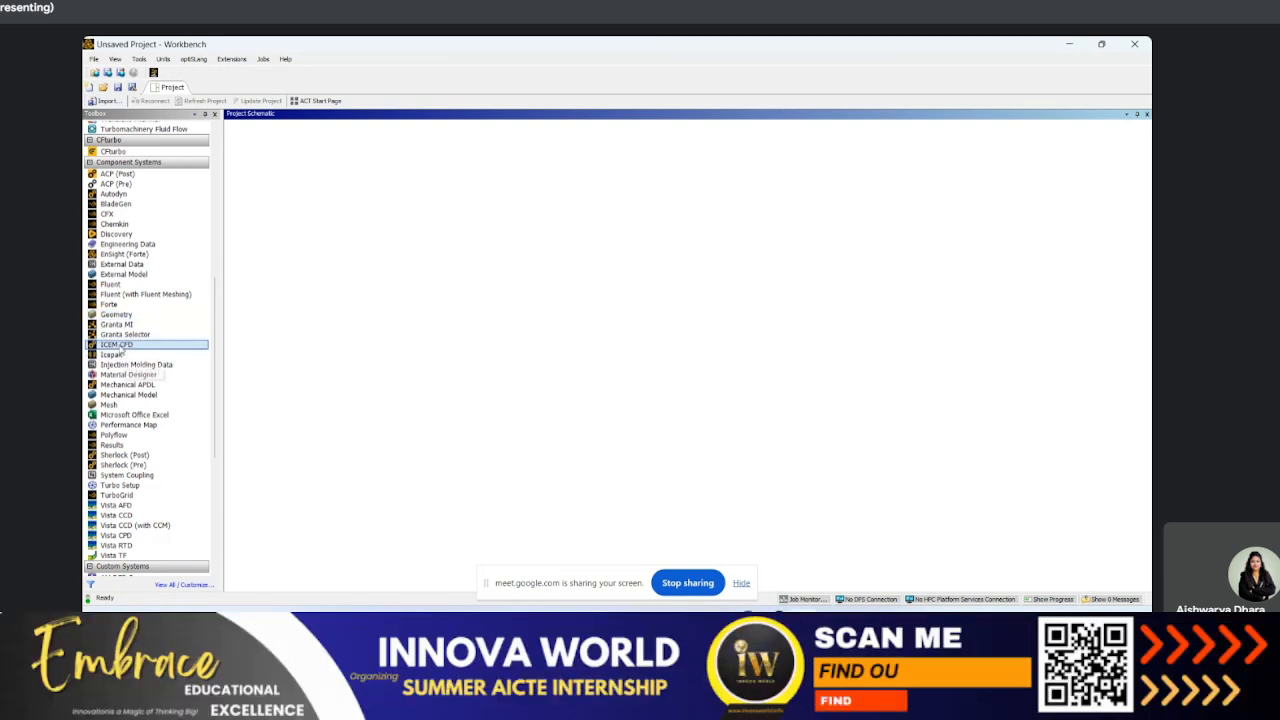
pyautogui.click(115, 405)
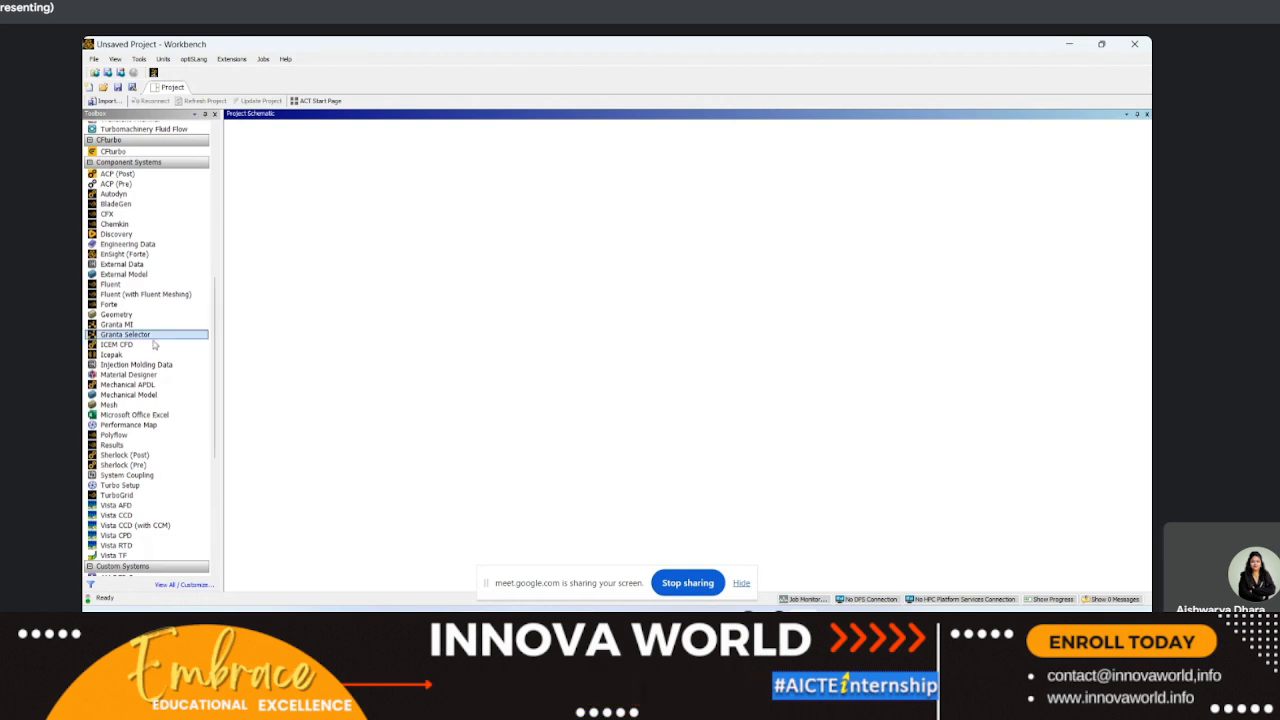
# Step: Add a standalone Geometry component system to the empty project schematic
pyautogui.moveTo(116, 314); pyautogui.dragTo(284, 159)
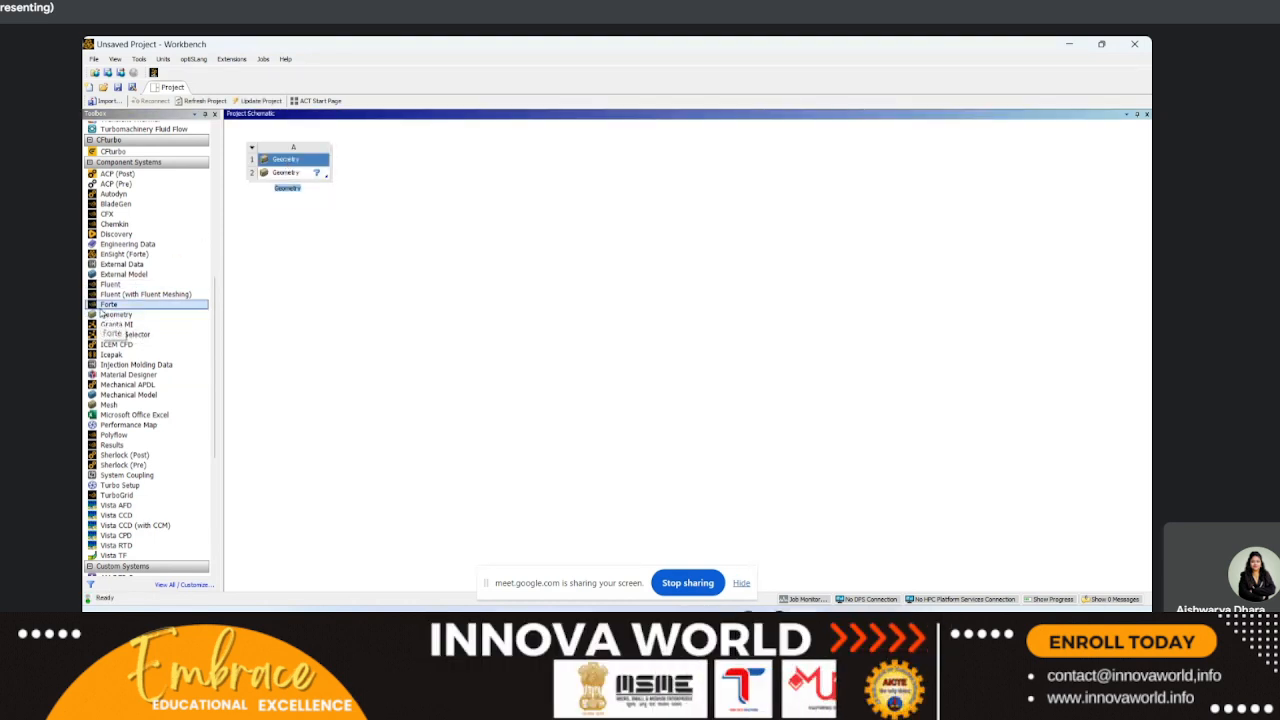
# Step: Add a Fluid Flow (Fluent with Fluent Meshing) analysis system beside the Geometry system and look through its system commands
pyautogui.scroll(10, 175, 262)
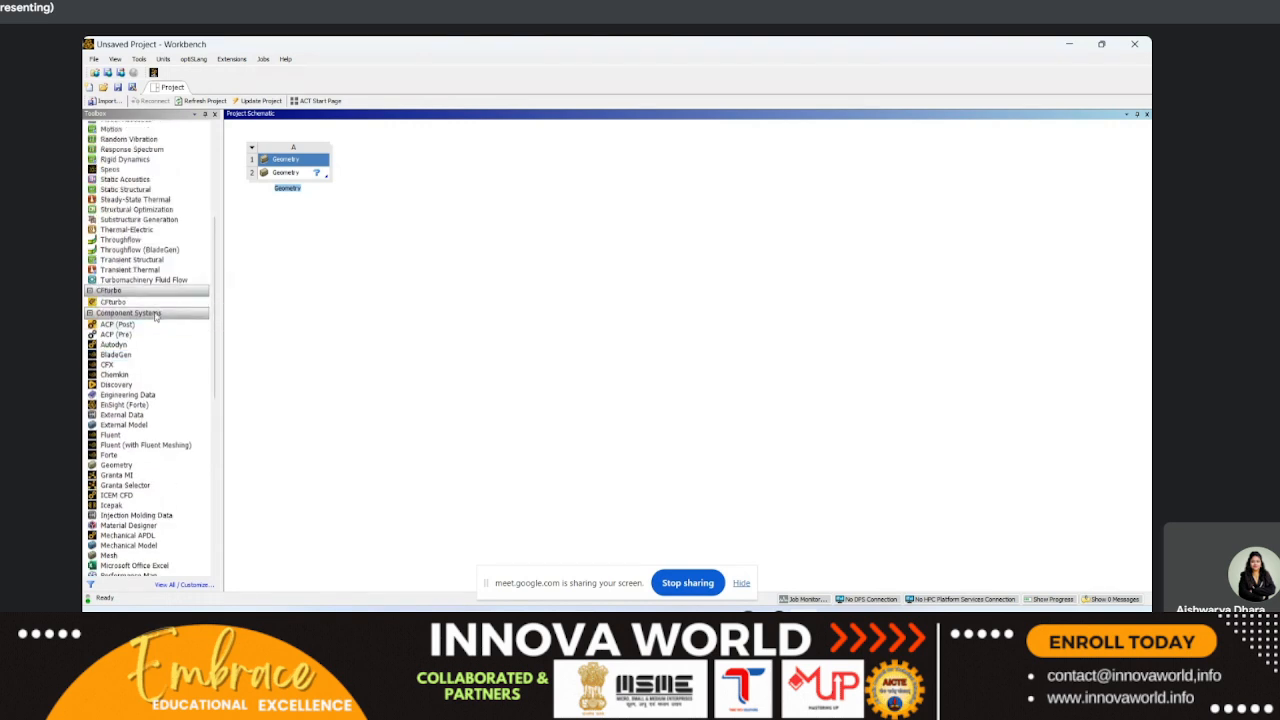
pyautogui.moveTo(125, 159); pyautogui.dragTo(399, 160)
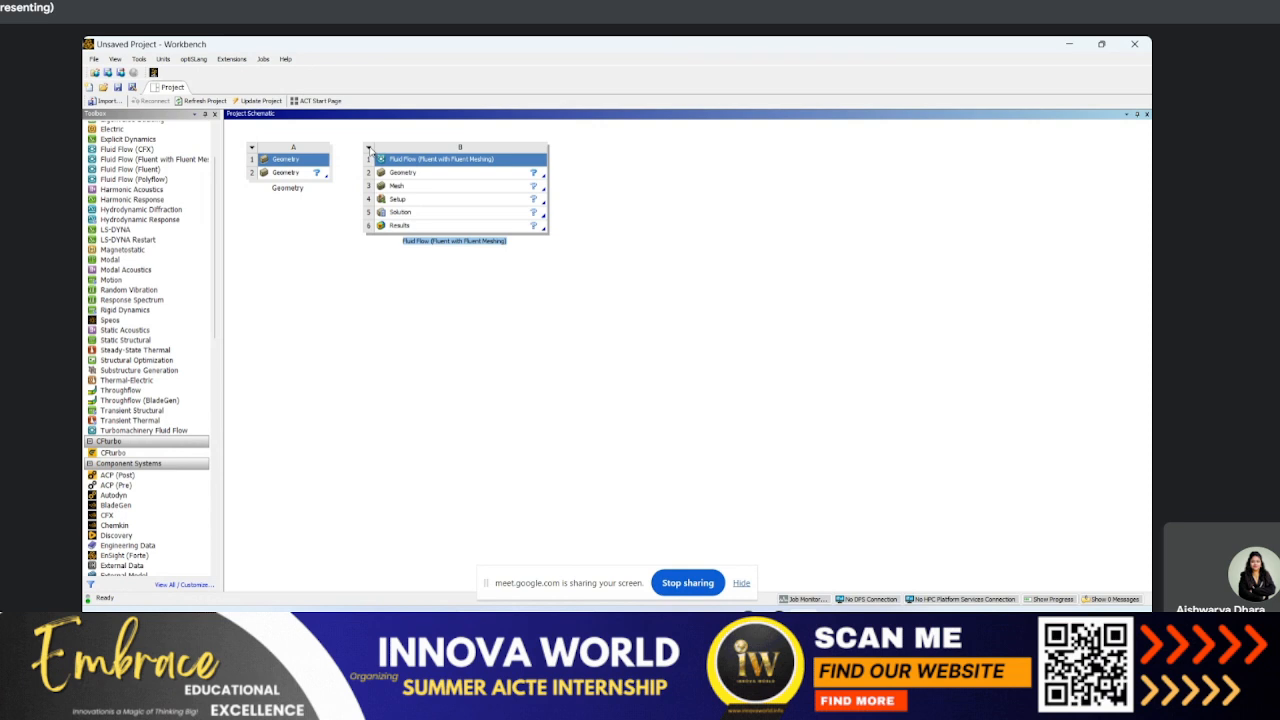
pyautogui.click(368, 148)
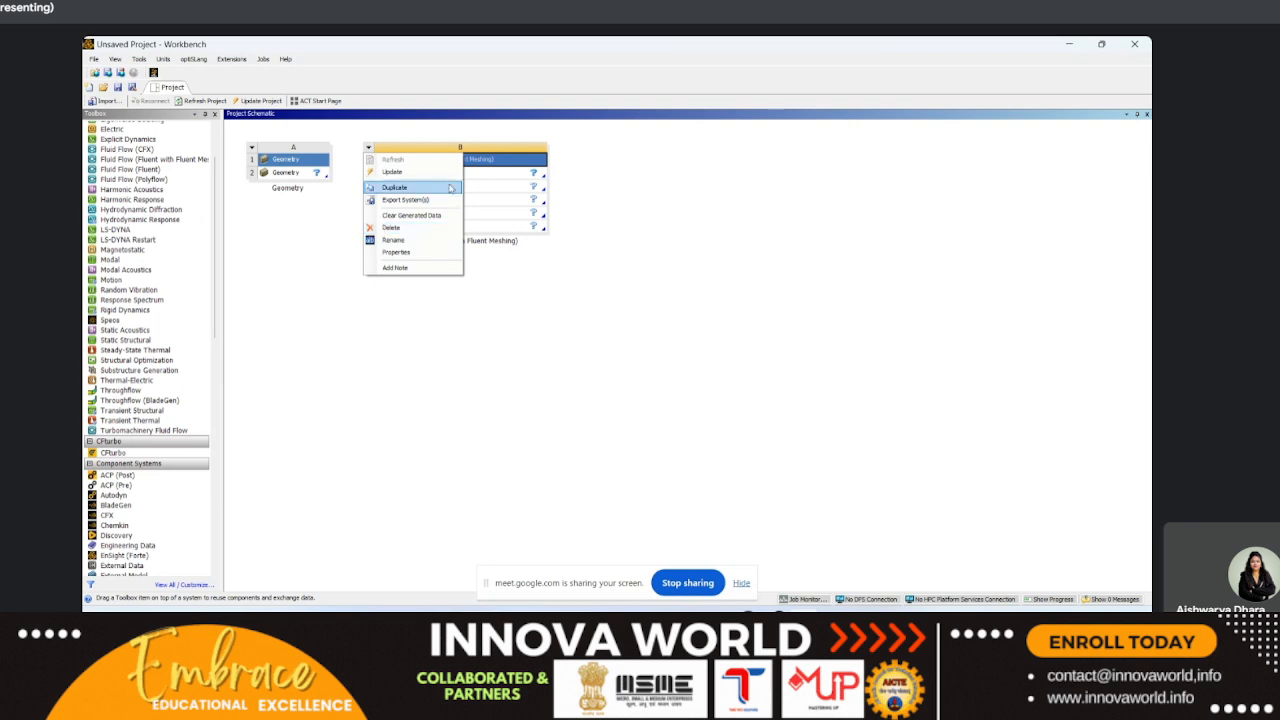
pyautogui.click(592, 392)
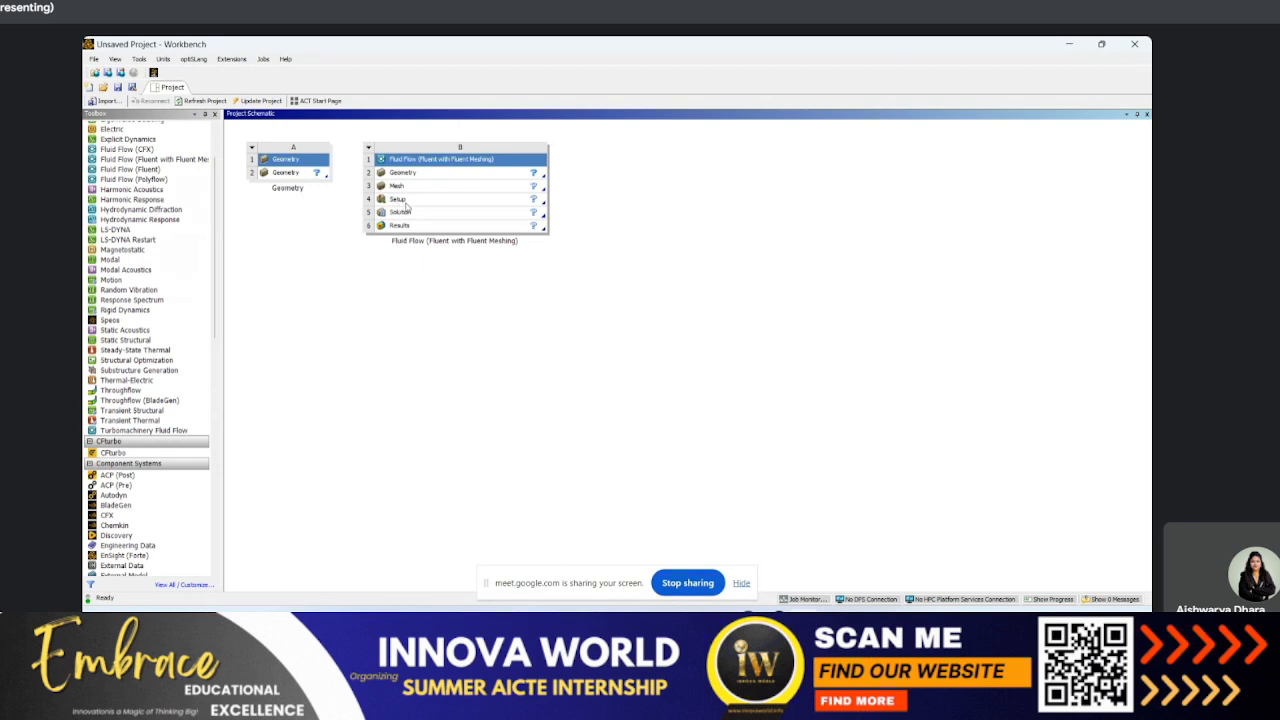
# Step: Delete the Fluid Flow (Fluent with Fluent Meshing) system from the project schematic
pyautogui.rightClick(378, 159)
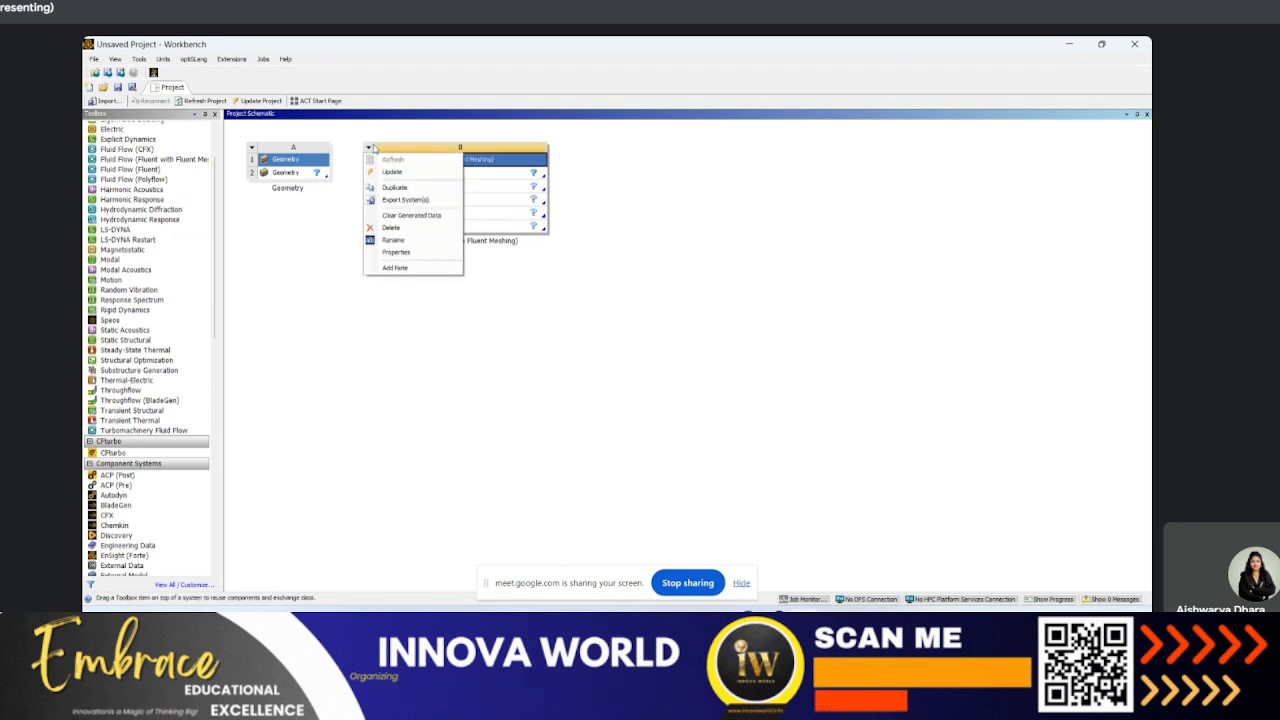
pyautogui.click(376, 226)
pyautogui.click(633, 352)
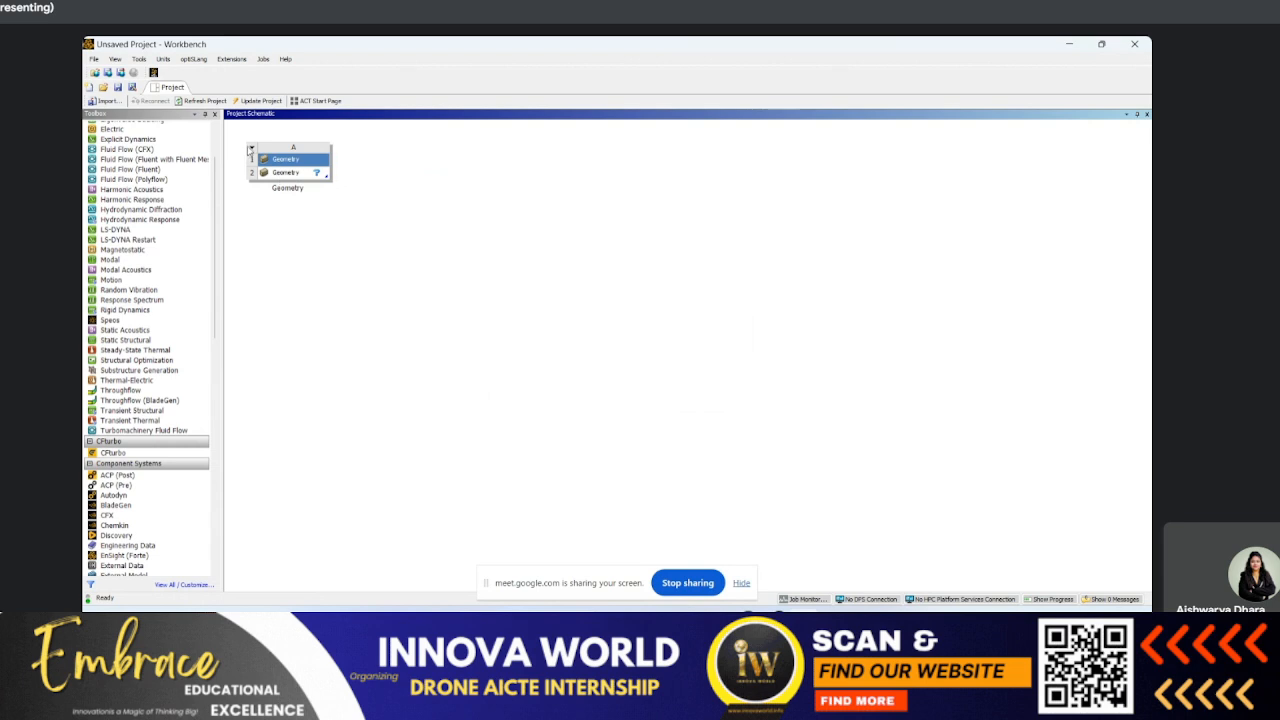
pyautogui.rightClick(248, 146)
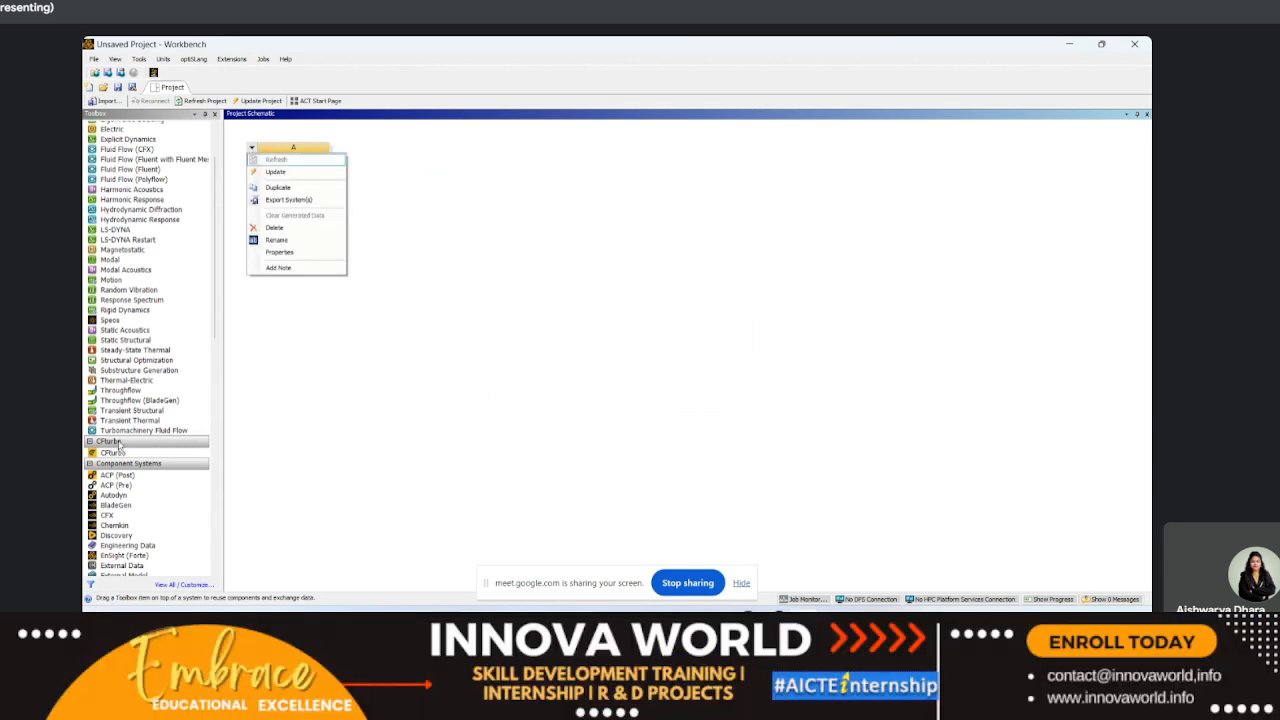
pyautogui.click(438, 220)
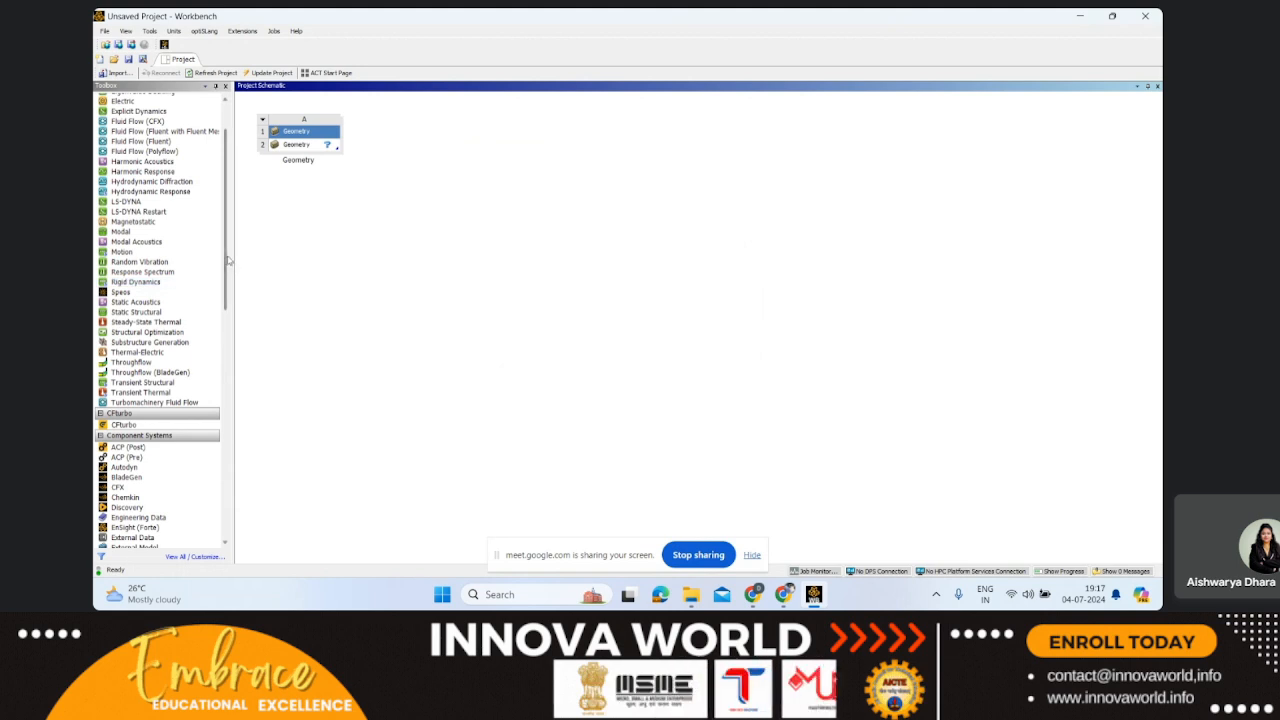
# Step: Add a second Geometry component system beside the existing one in the project schematic
pyautogui.moveTo(228, 260); pyautogui.dragTo(229, 372)
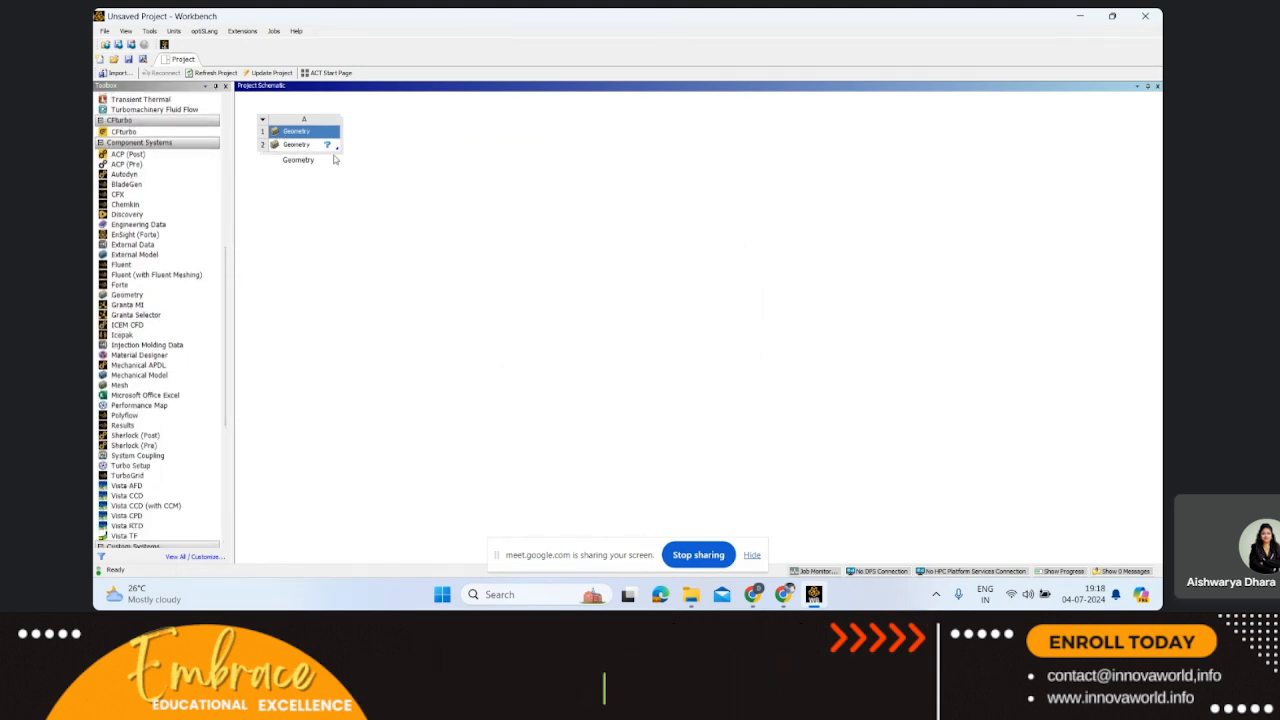
pyautogui.click(126, 296)
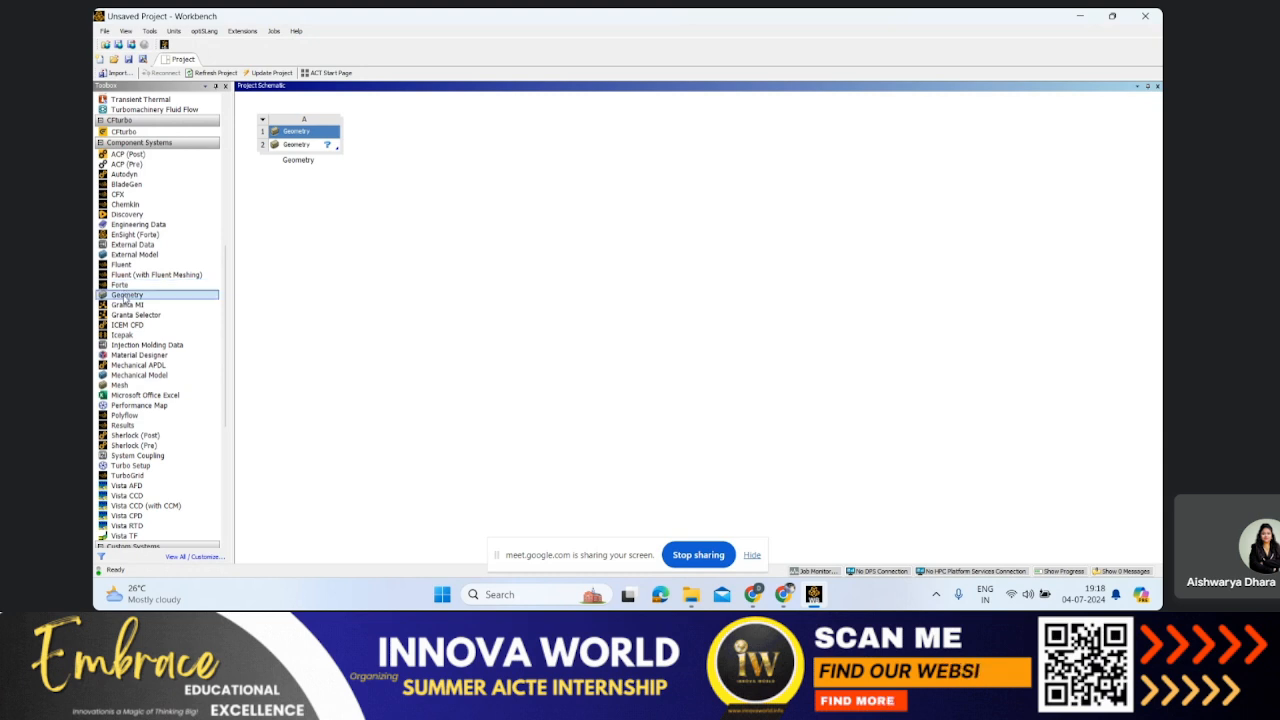
pyautogui.moveTo(126, 298); pyautogui.dragTo(416, 153)
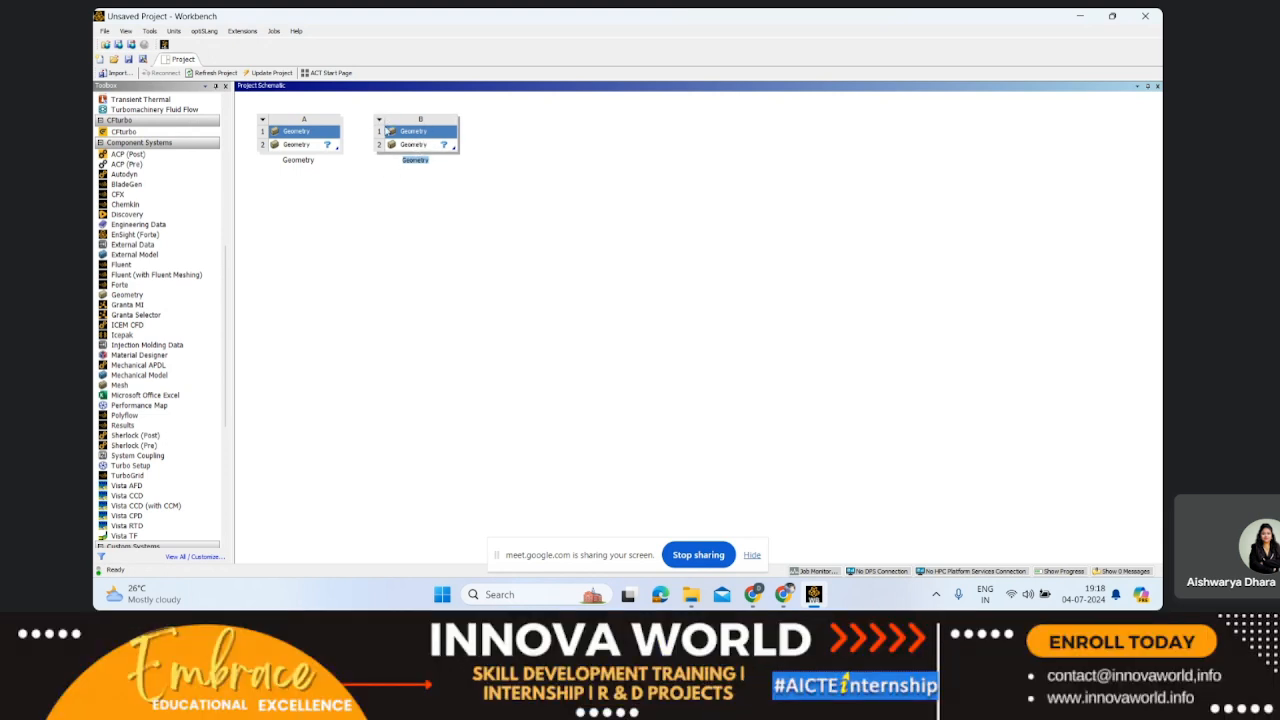
# Step: Delete Geometry system B from the project schematic, accepting the removal of its unshared data
pyautogui.click(378, 120)
pyautogui.click(420, 200)
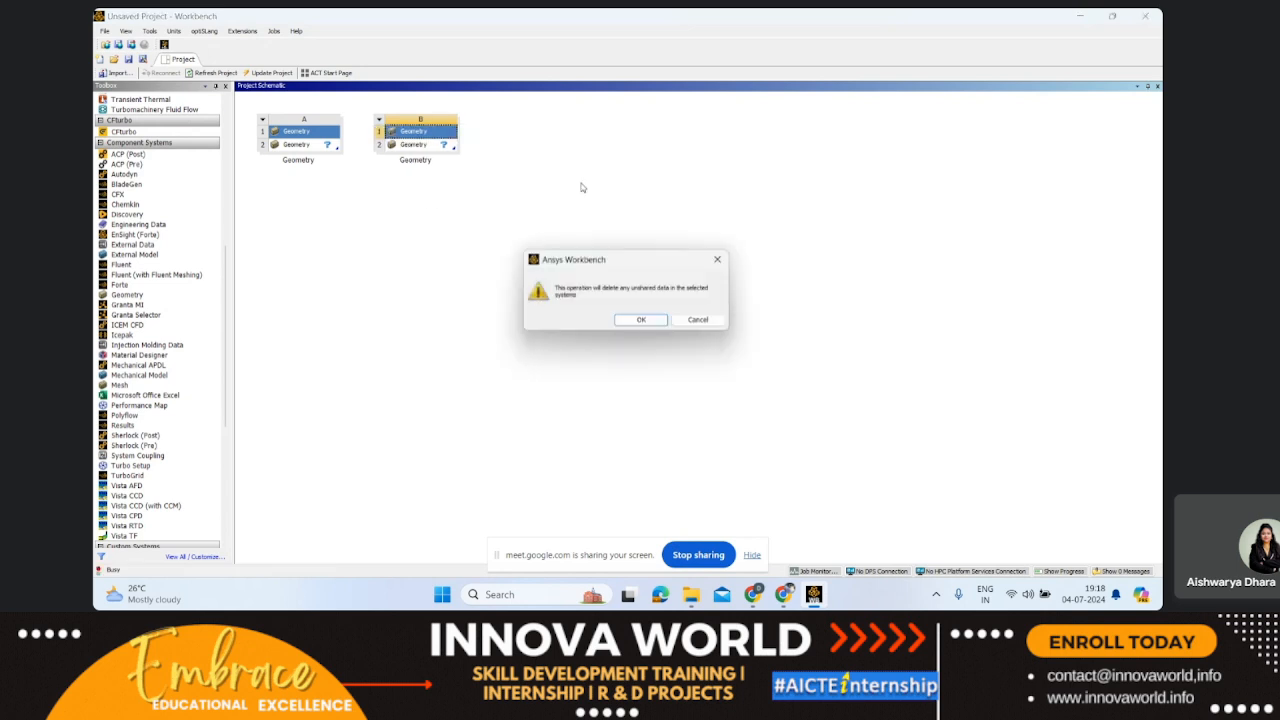
pyautogui.click(643, 320)
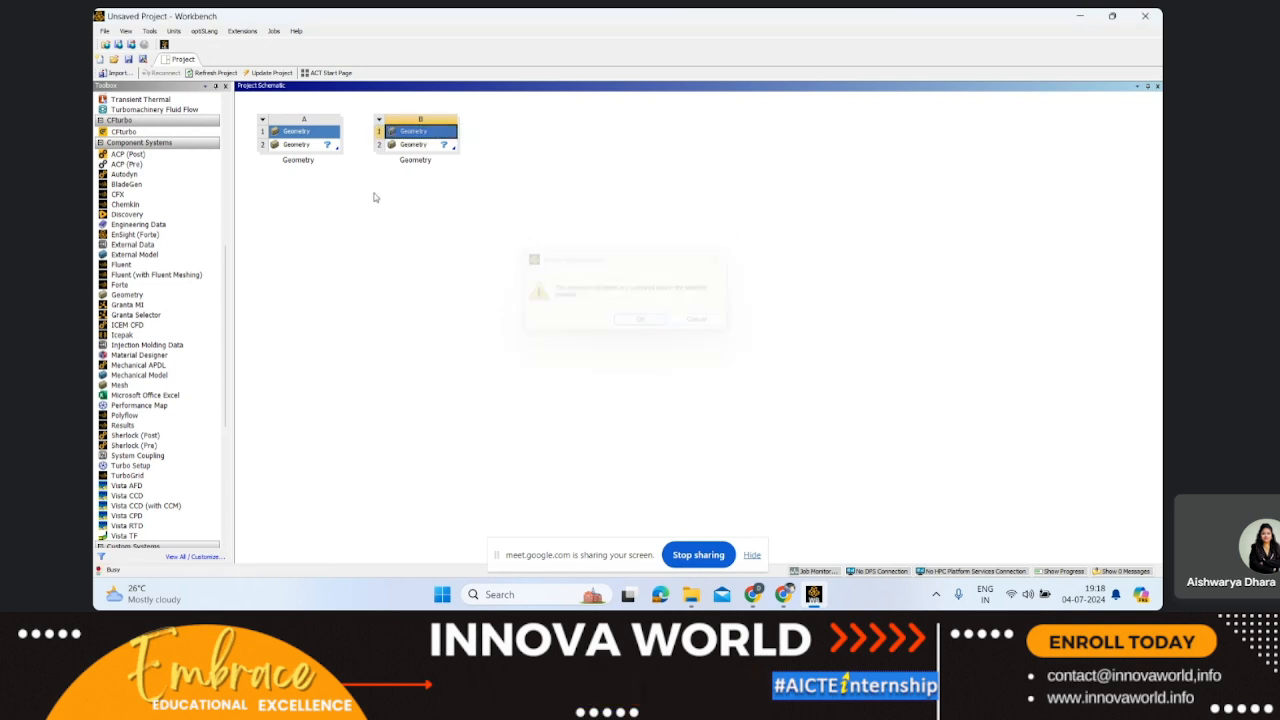
# Step: Select the Geometry cell in row 2 of system A
pyautogui.click(301, 146)
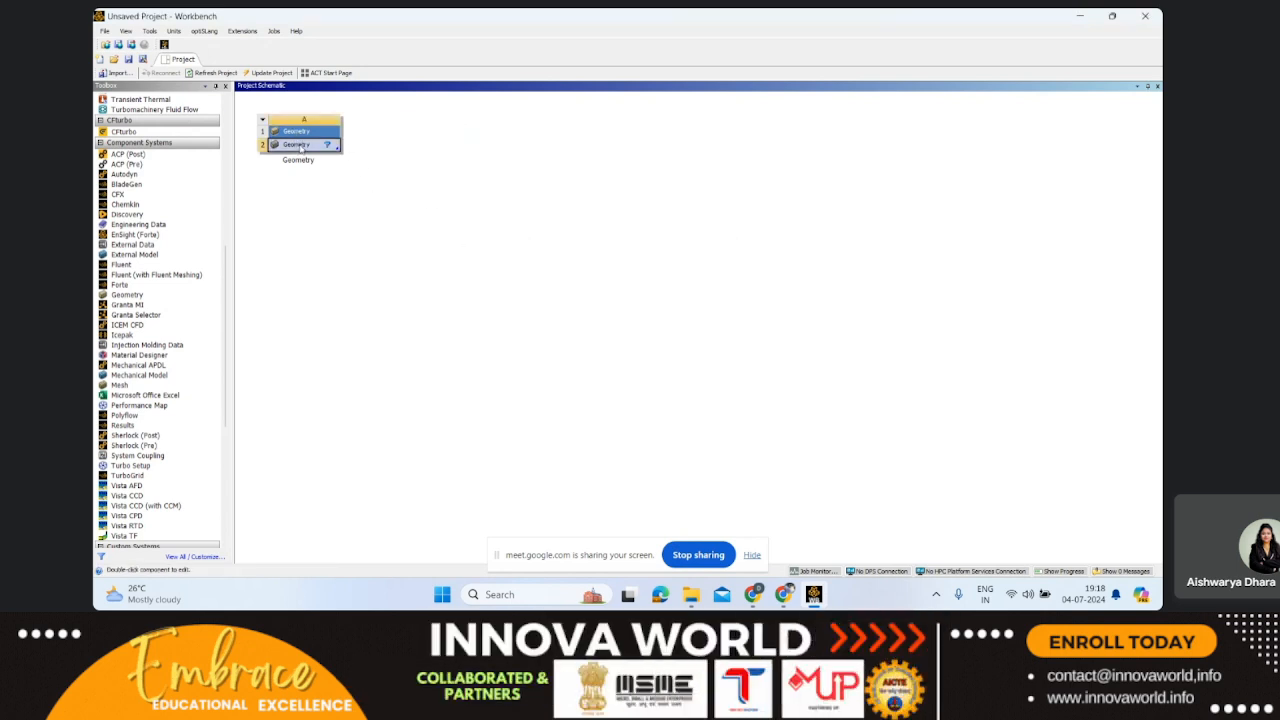
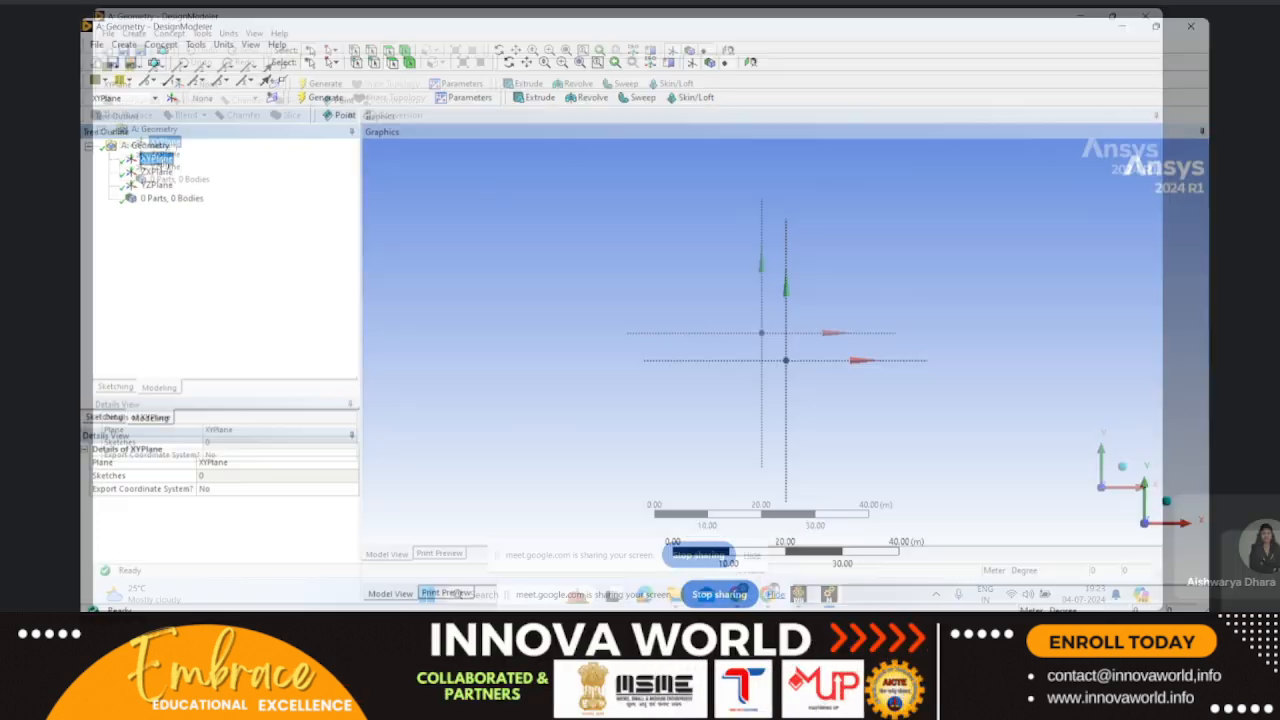
# Step: Sketch a rectangle about 6 m high on the XY plane, starting at the origin and extending along the positive X axis
pyautogui.click(101, 418)
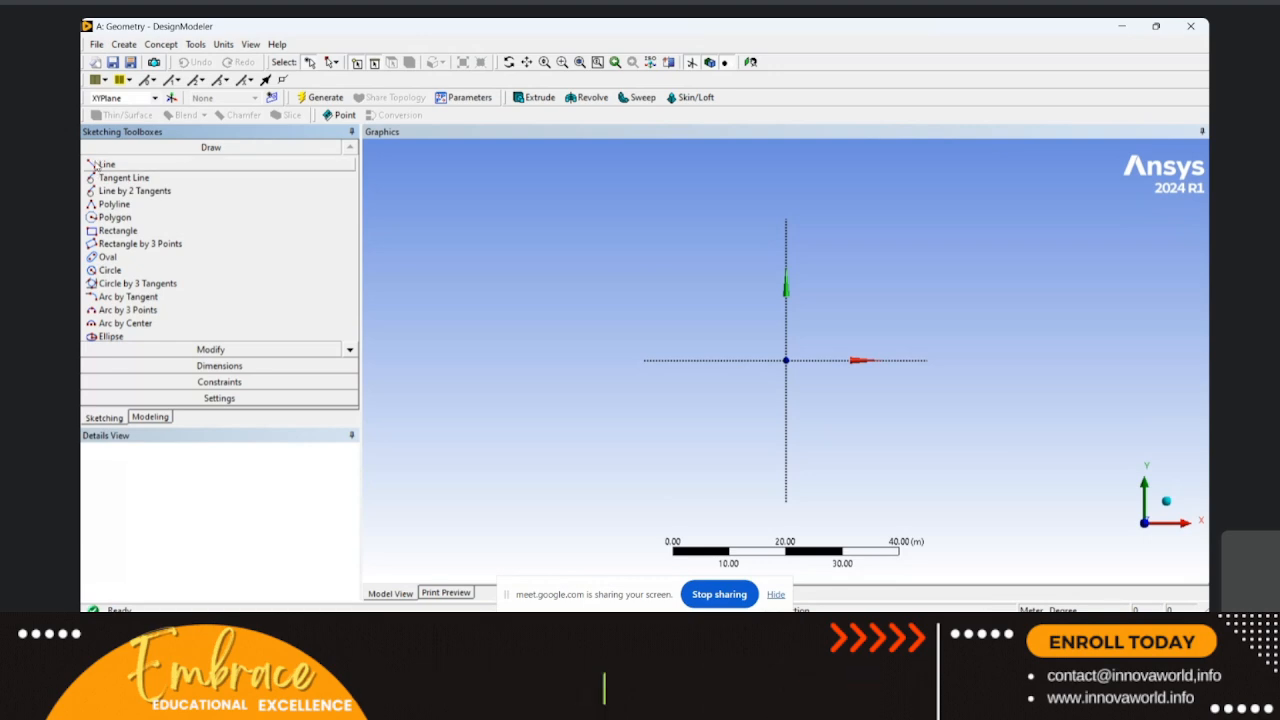
pyautogui.click(115, 232)
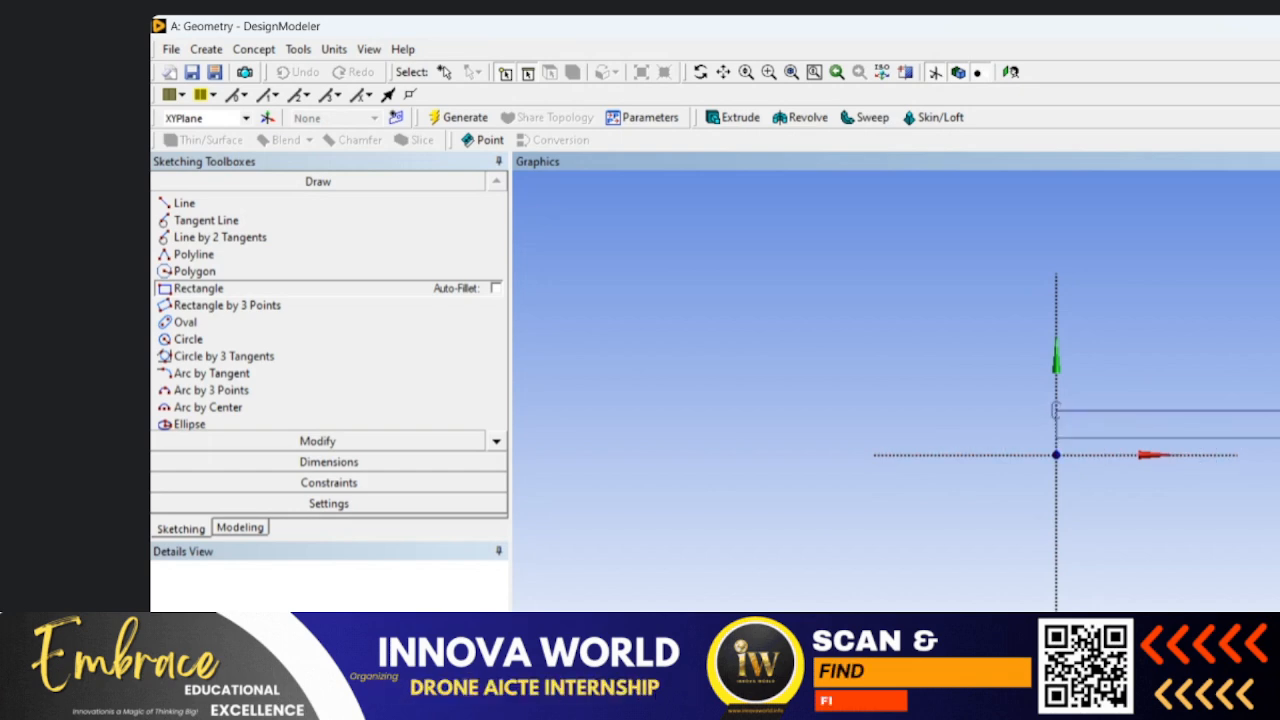
pyautogui.click(1056, 455)
pyautogui.click(1279, 411)
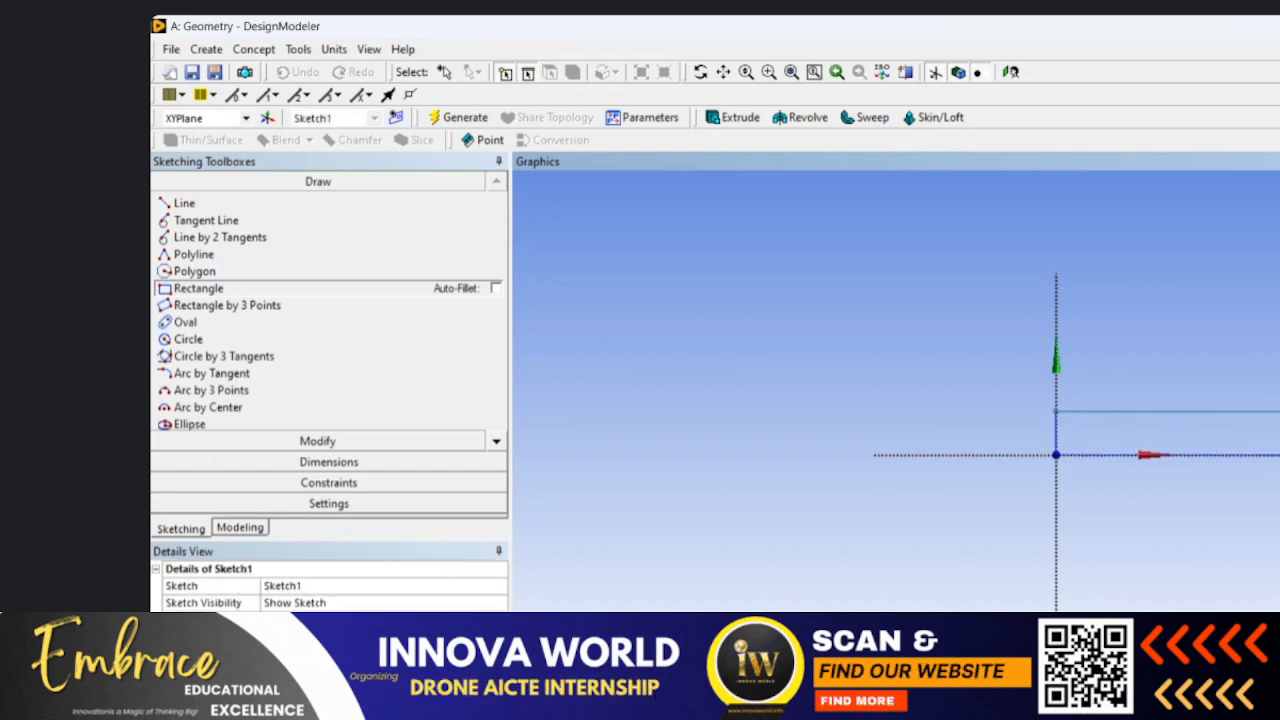
# Step: Add general dimensions for the rectangle's horizontal length and vertical height
pyautogui.click(295, 462)
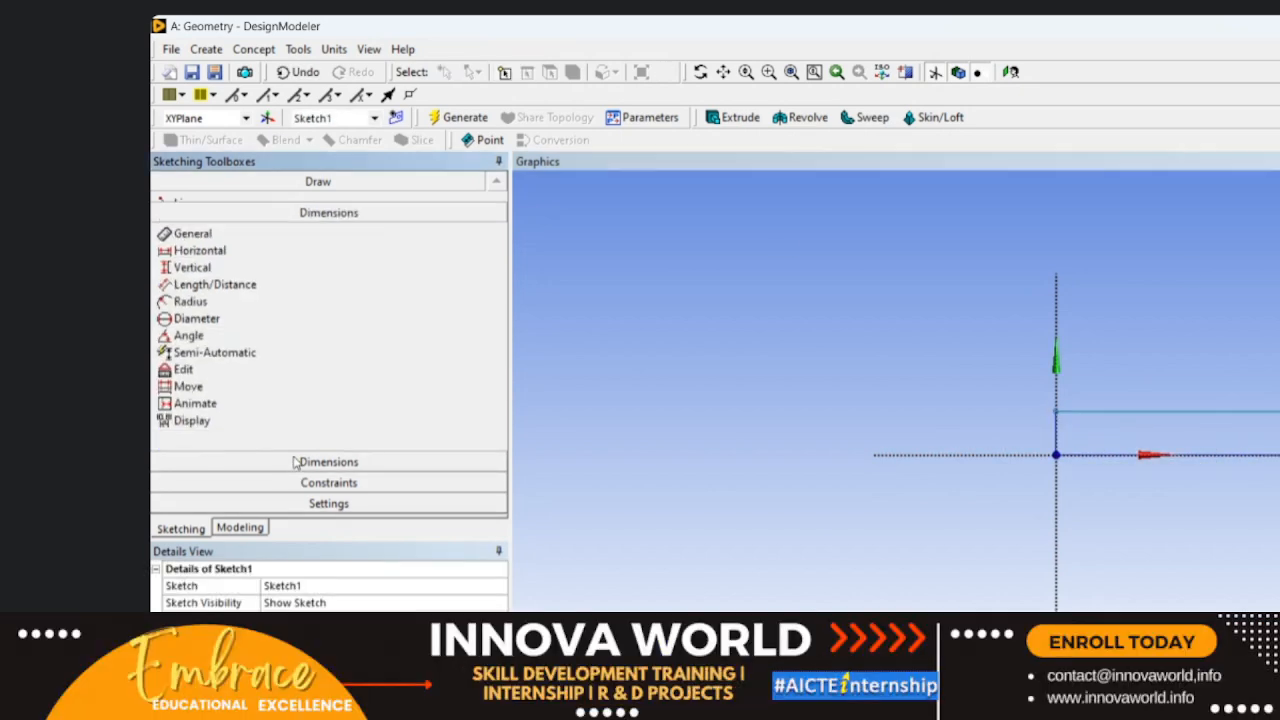
pyautogui.click(1177, 456)
pyautogui.click(1163, 364)
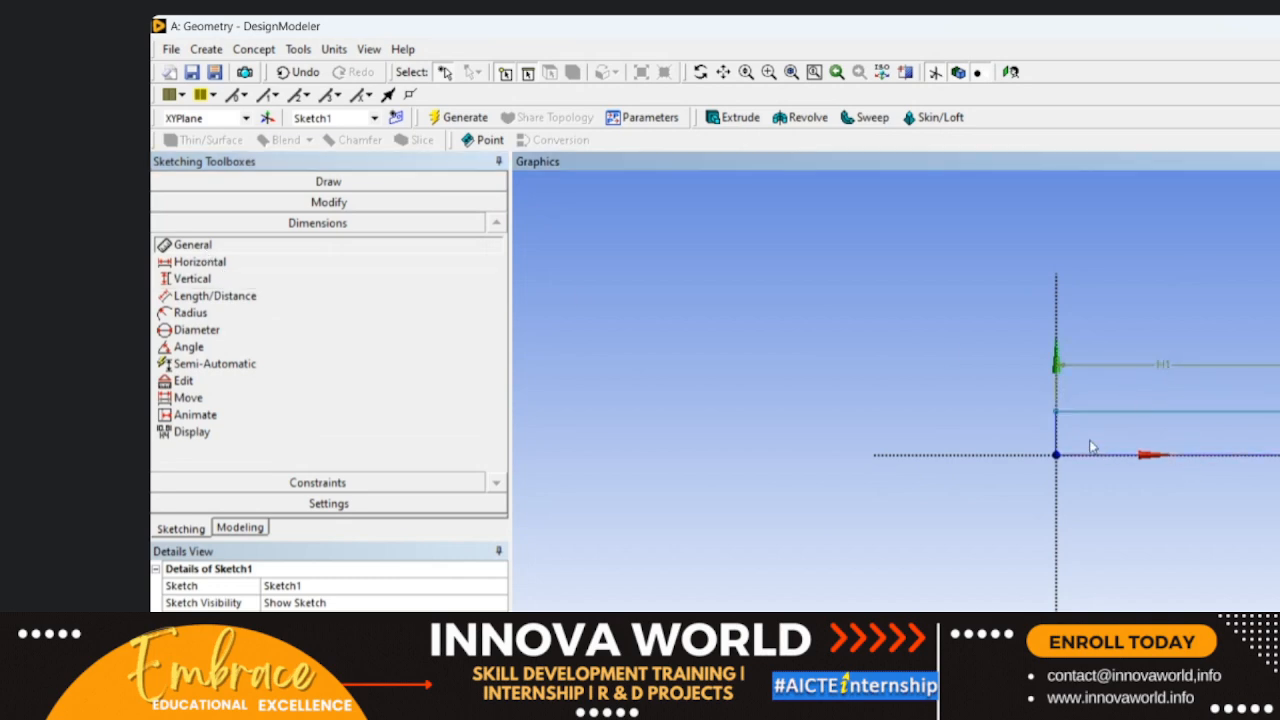
pyautogui.click(1056, 438)
pyautogui.click(1002, 450)
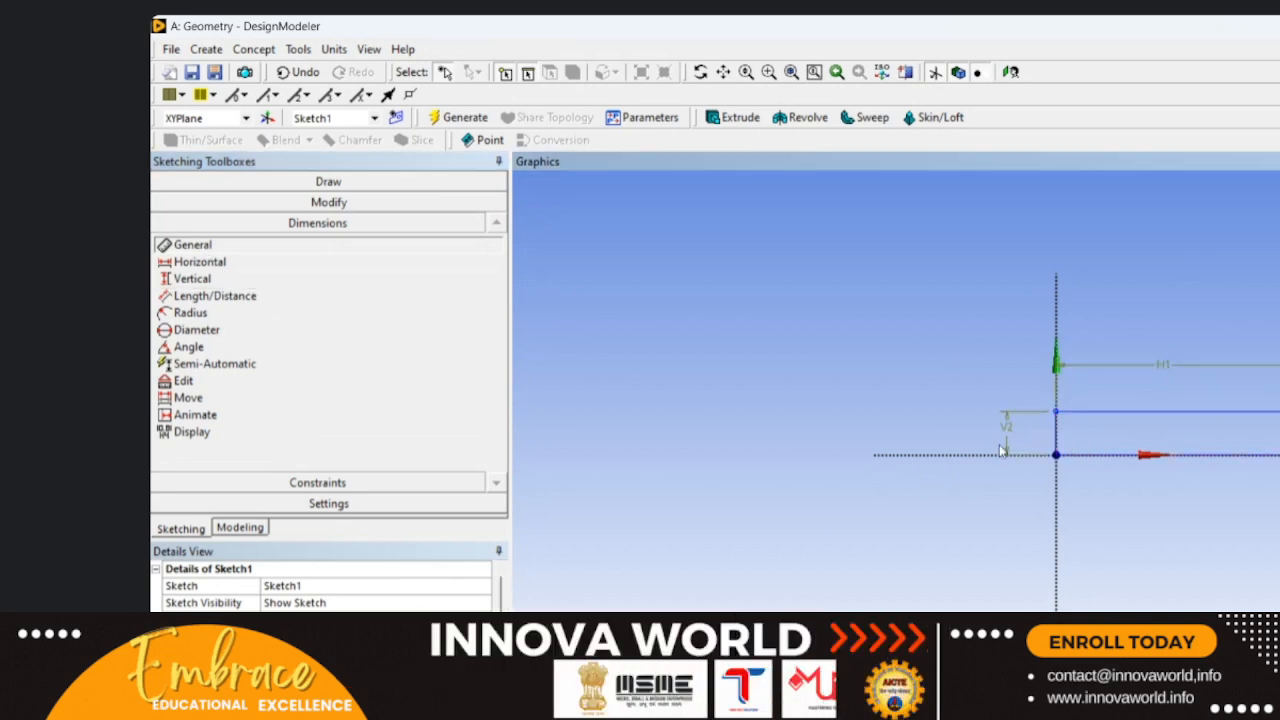
# Step: Set the rectangle's horizontal dimension H1 to 100 m and its vertical dimension V2 to 10 m
pyautogui.click(330, 654)
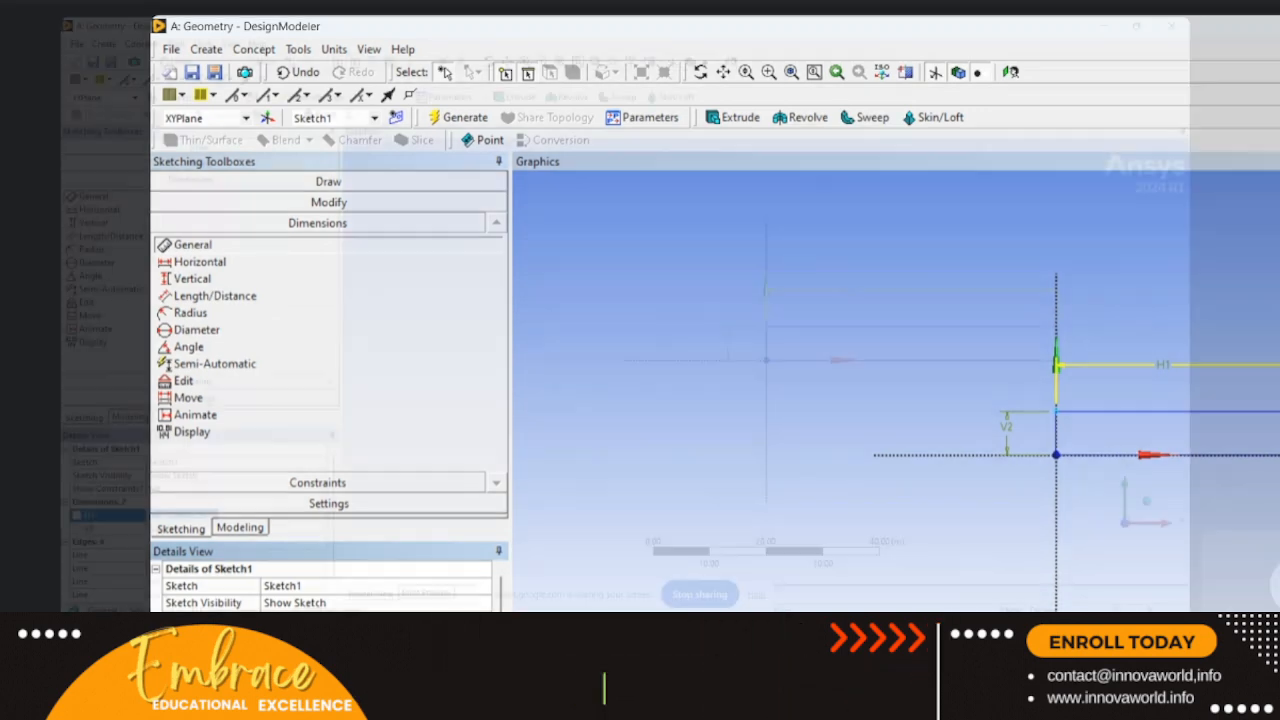
pyautogui.write('100')
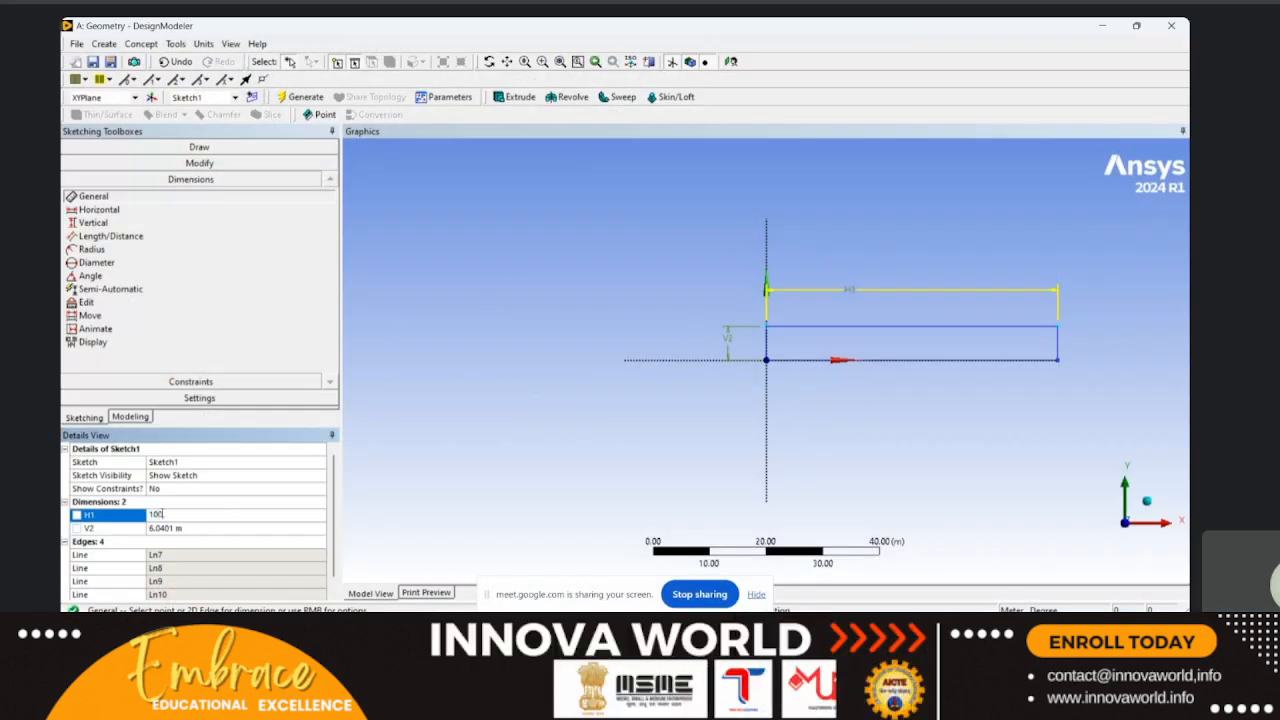
pyautogui.click(174, 530)
pyautogui.write('10')
pyautogui.press('Return')
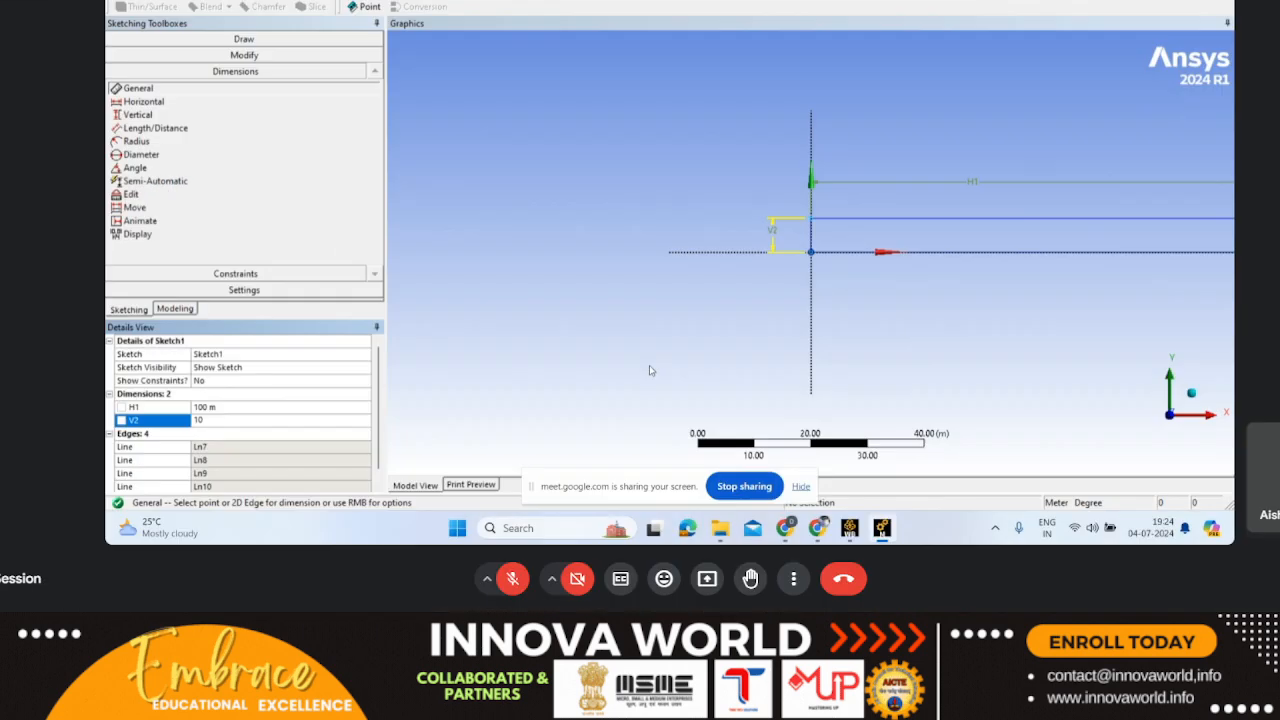
pyautogui.scroll(-5, 784, 245)
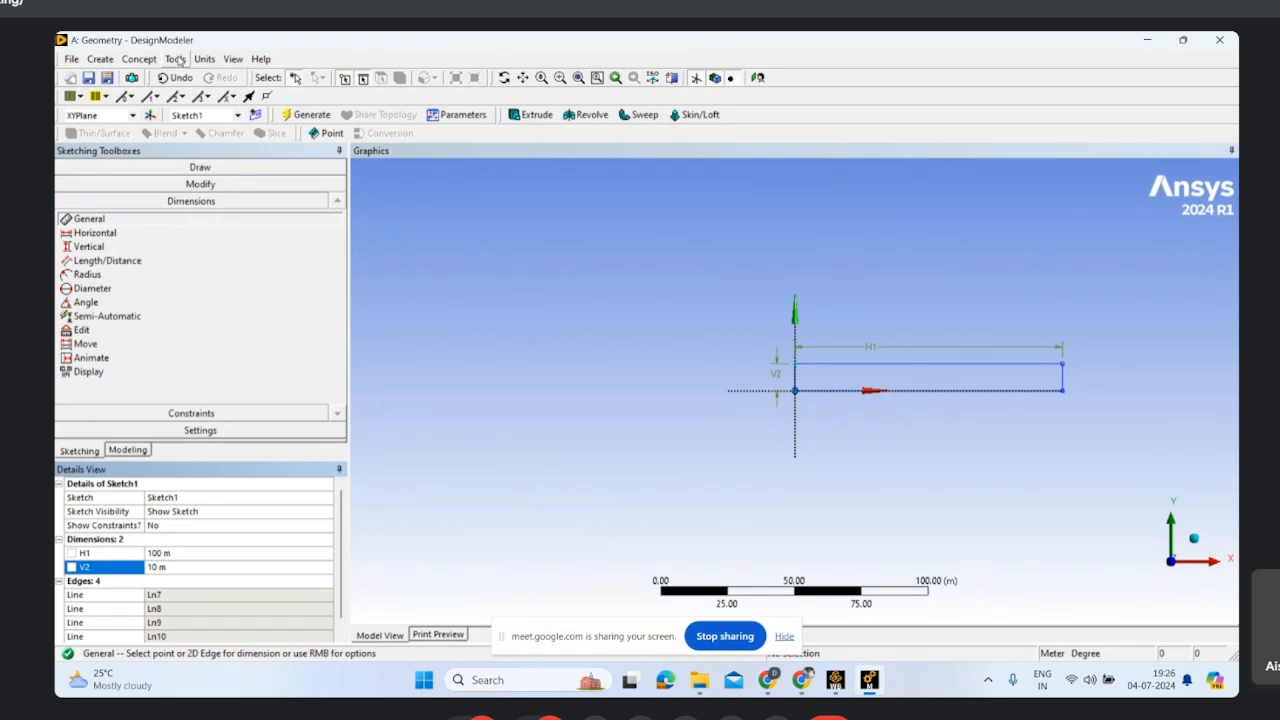
# Step: Create a Surfaces From Sketches feature and apply Sketch1 under XYPlane as its base object
pyautogui.click(140, 59)
pyautogui.click(155, 61)
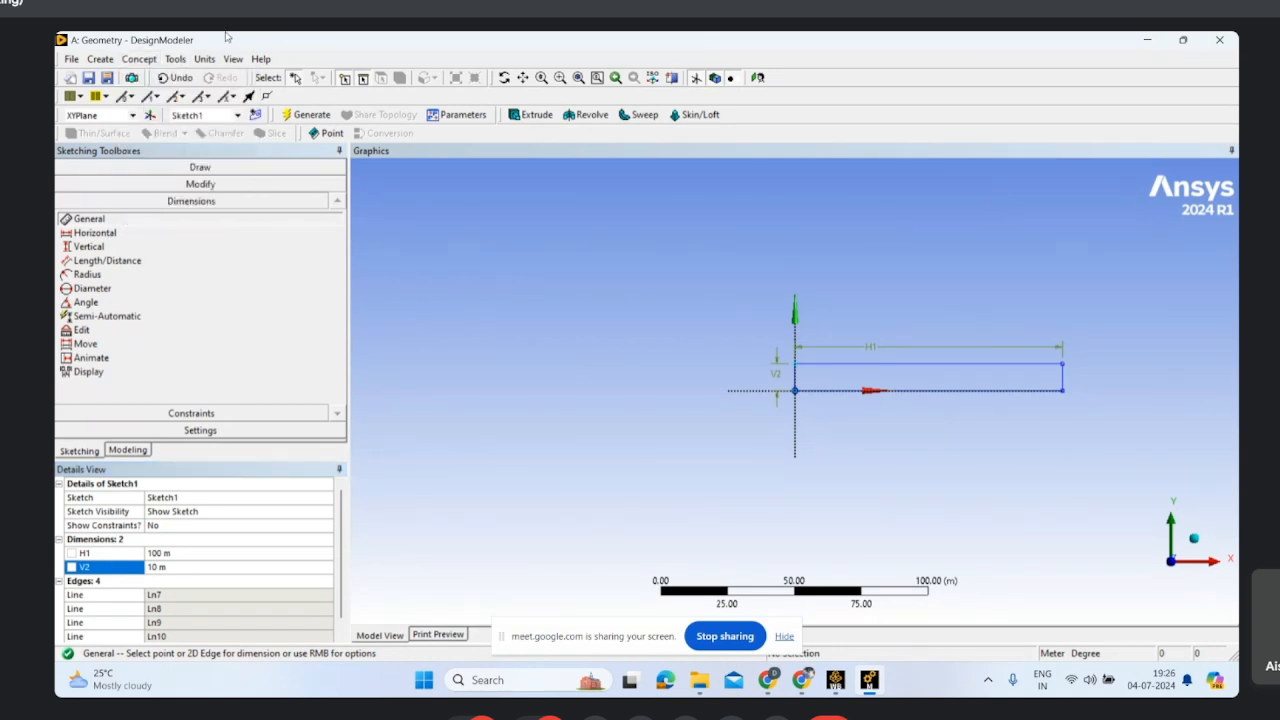
pyautogui.click(136, 62)
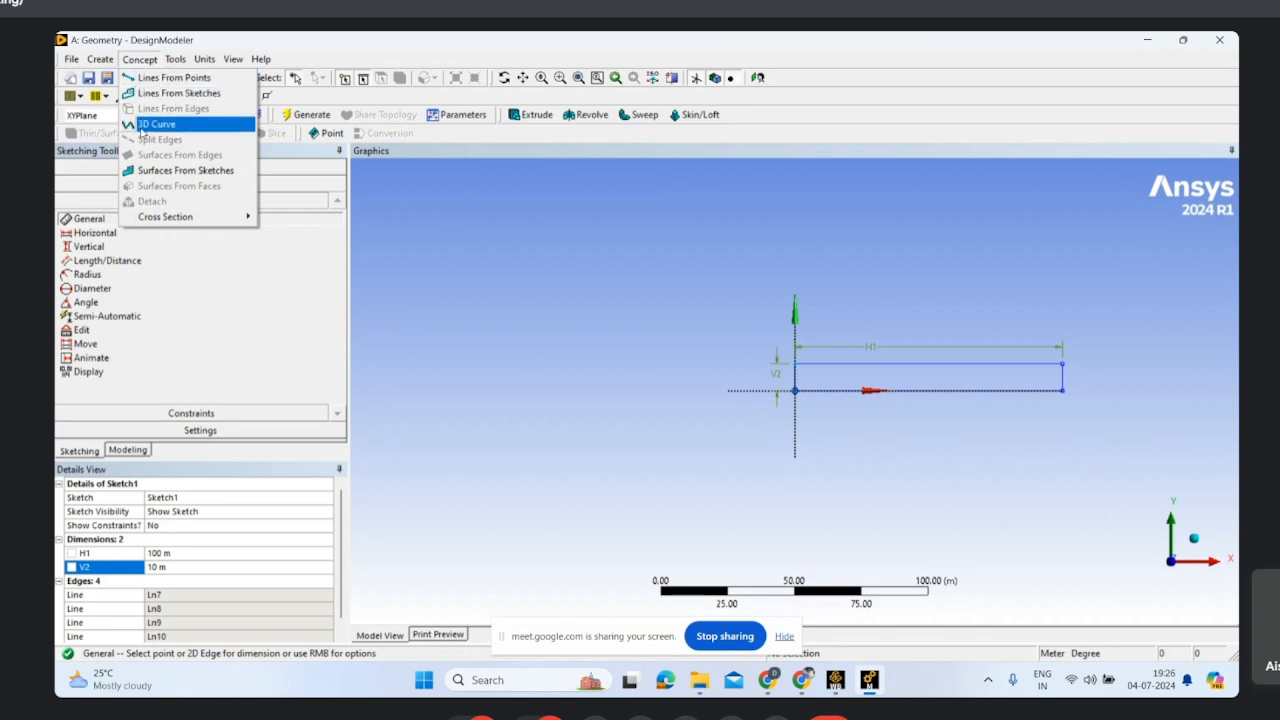
pyautogui.click(198, 172)
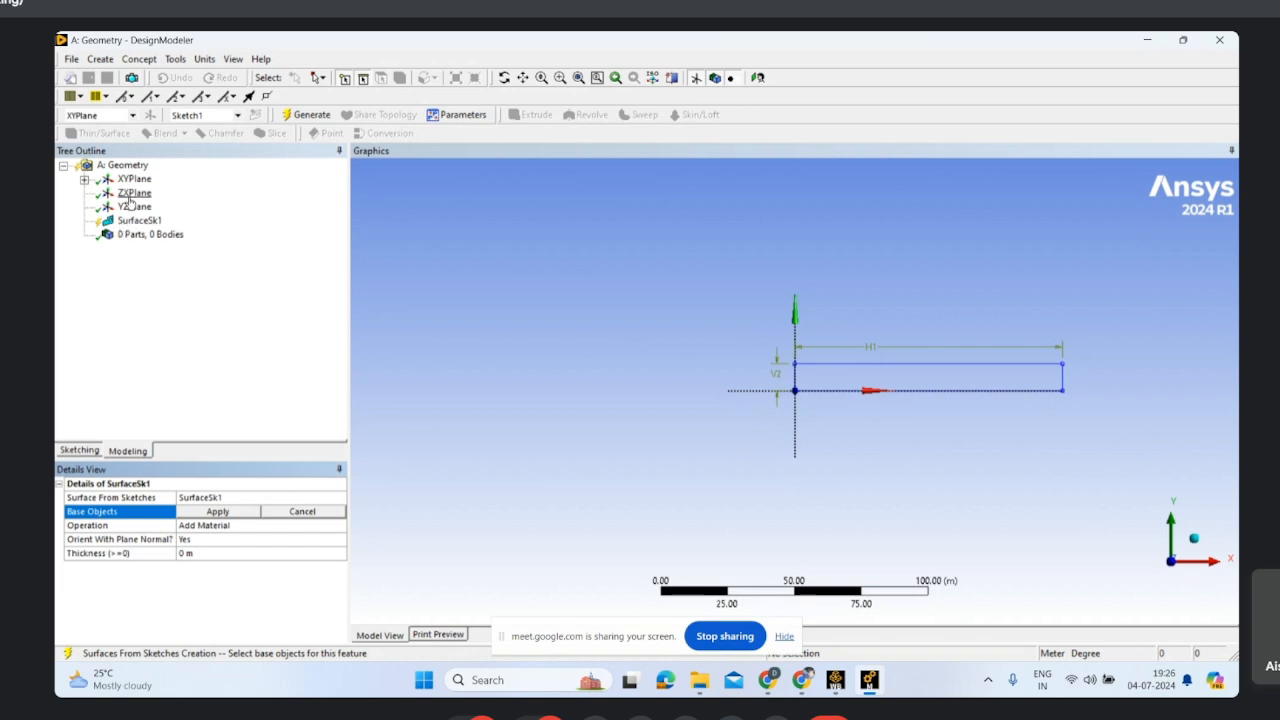
pyautogui.click(84, 179)
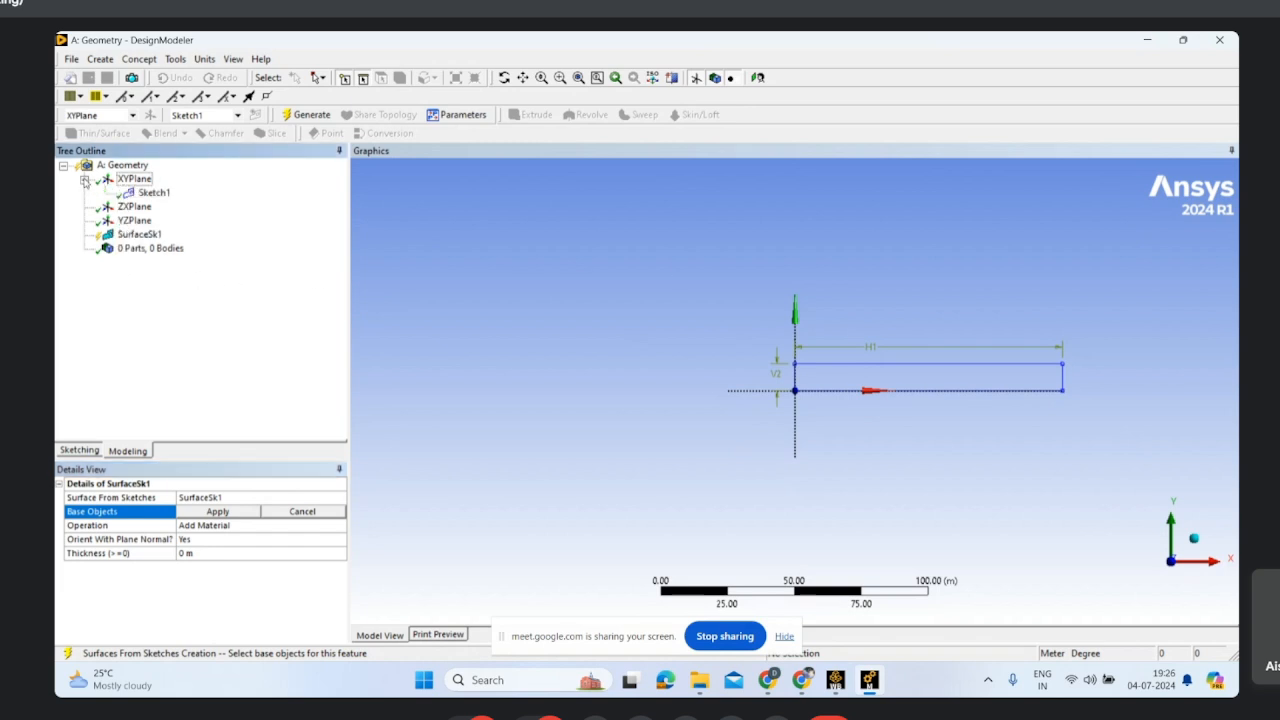
pyautogui.click(155, 193)
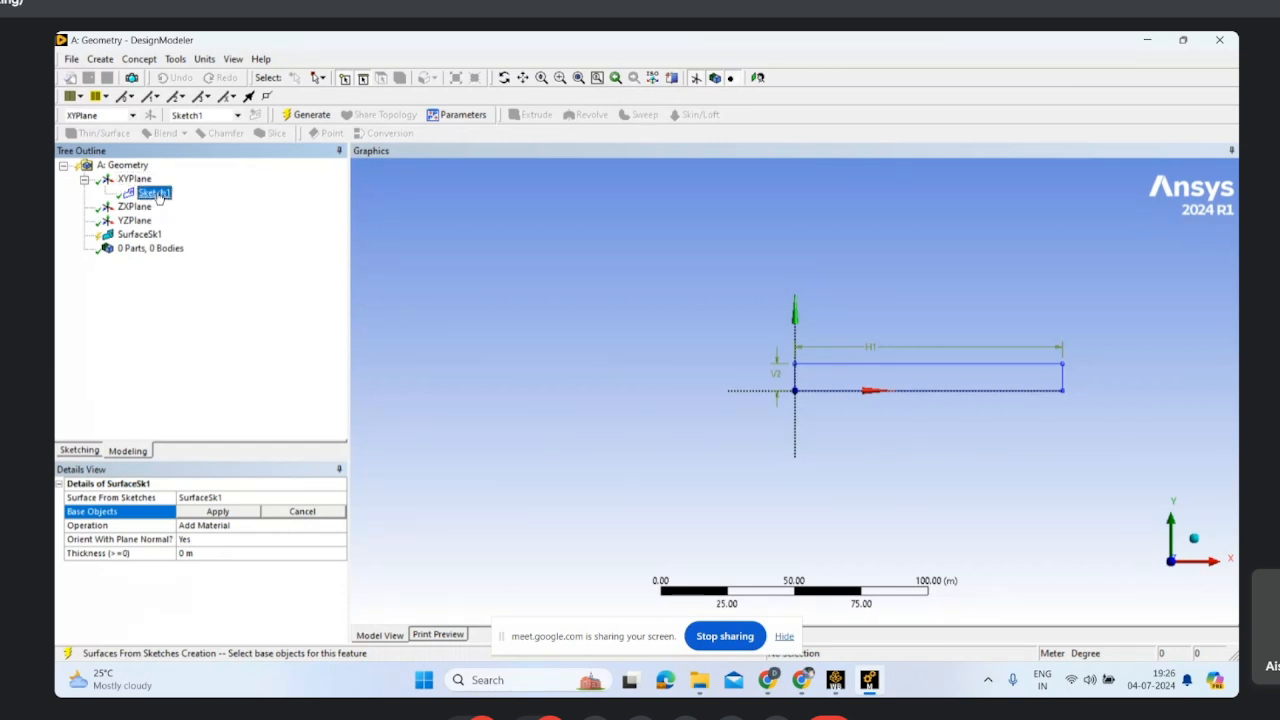
pyautogui.click(218, 512)
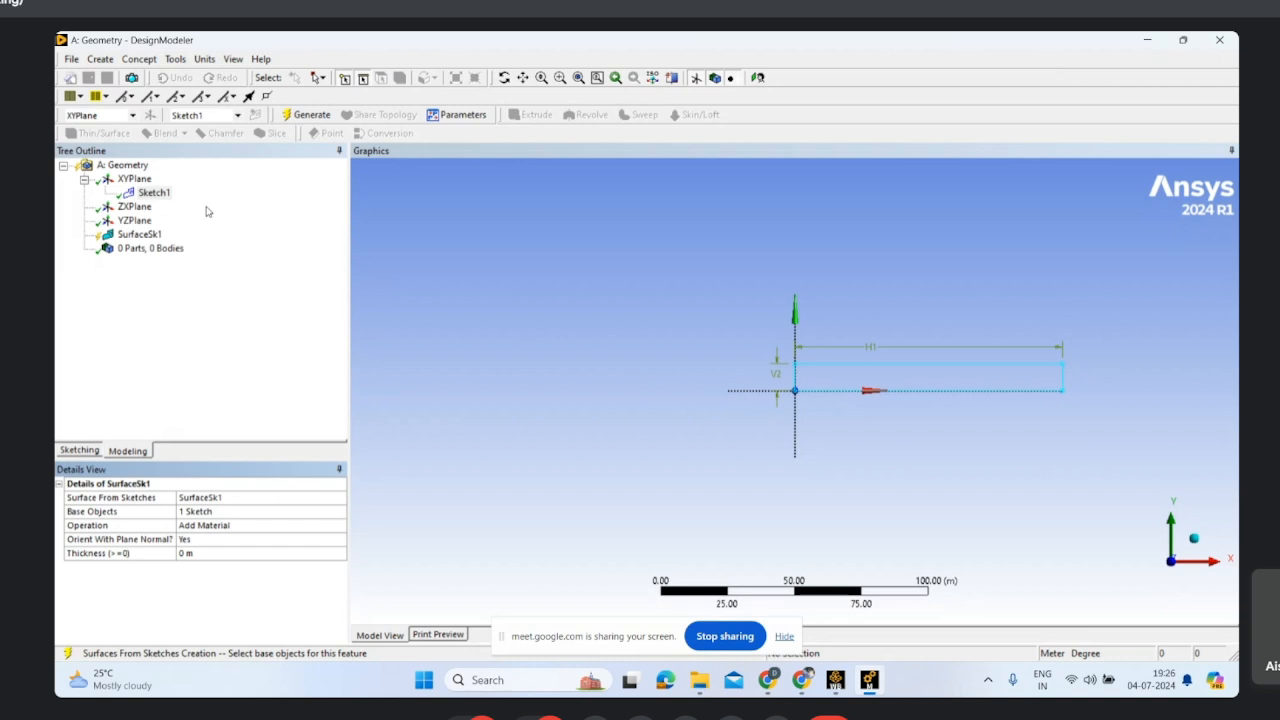
# Step: Reopen the surface feature's base object selection and apply Sketch1 again
pyautogui.click(88, 514)
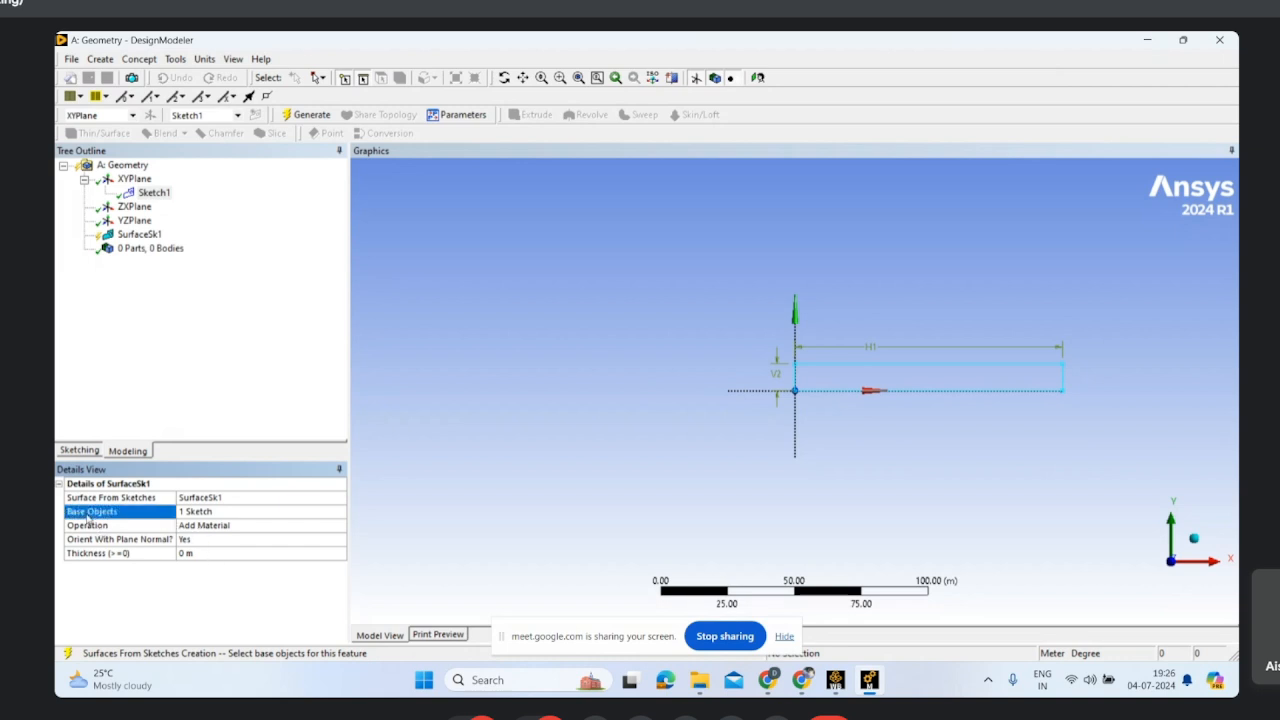
pyautogui.click(243, 514)
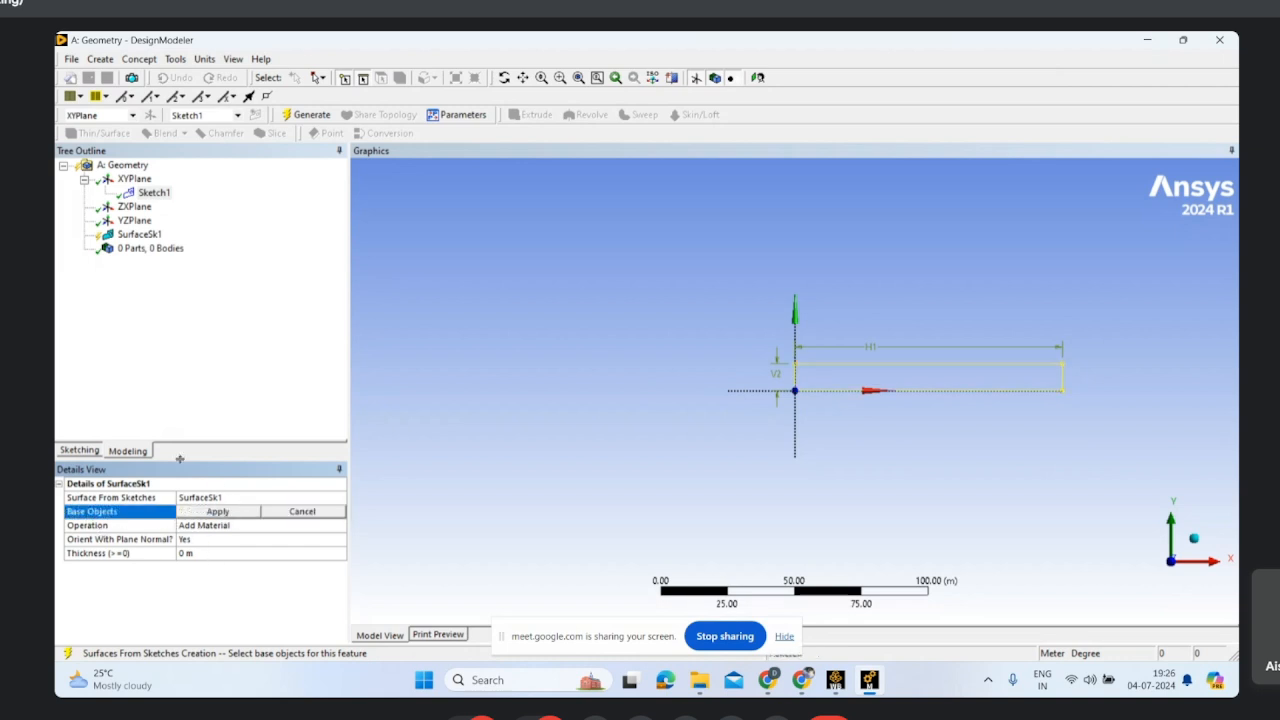
pyautogui.click(152, 195)
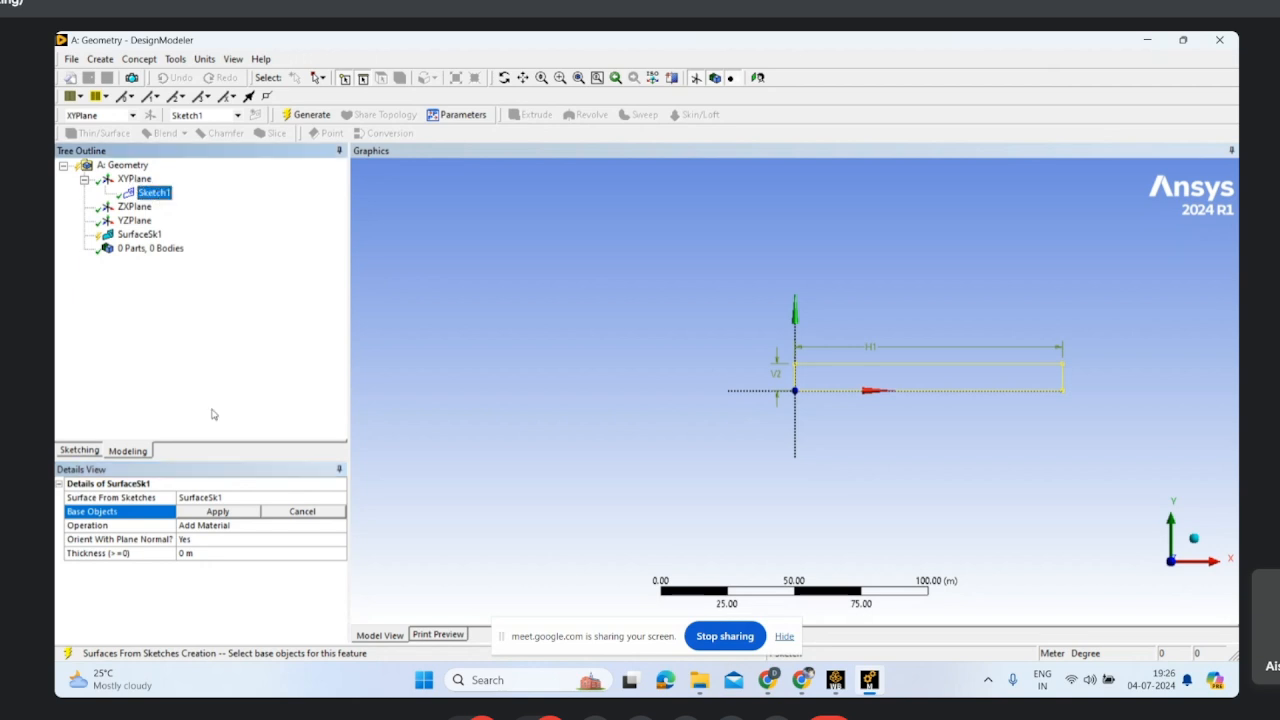
pyautogui.click(204, 514)
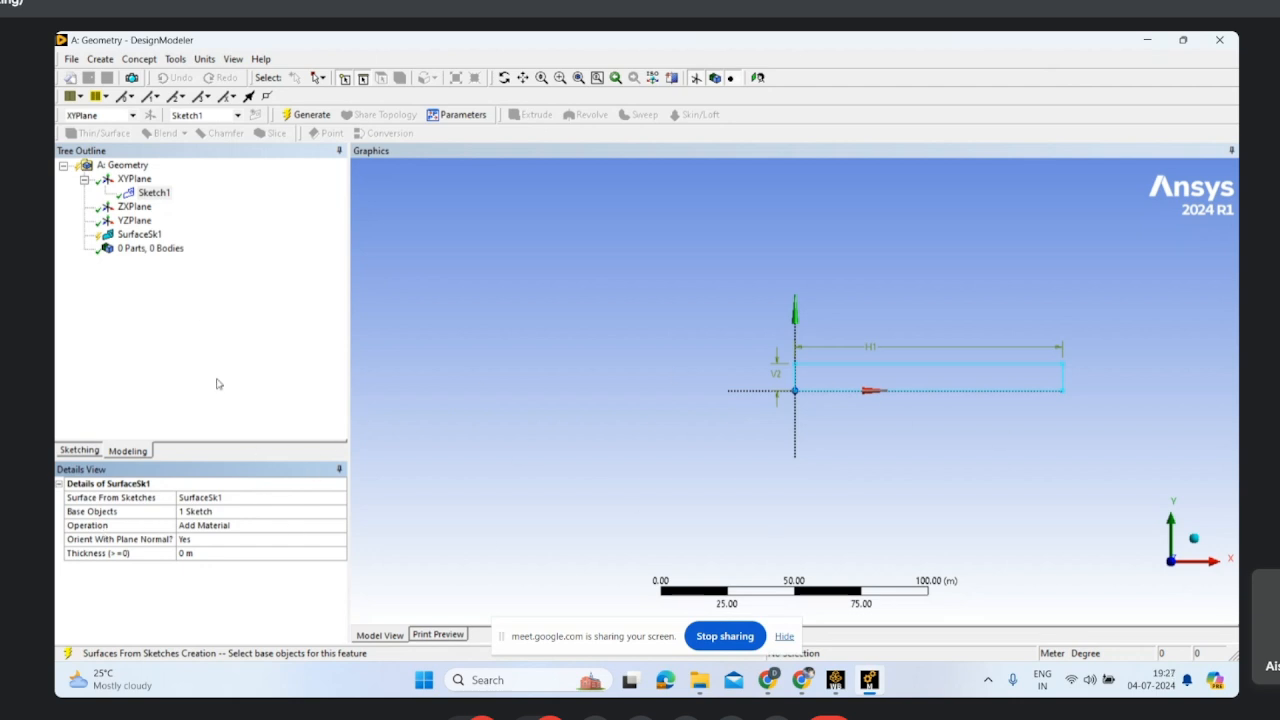
# Step: Keep the surface feature's operation as Add Material and generate the surface body
pyautogui.click(197, 528)
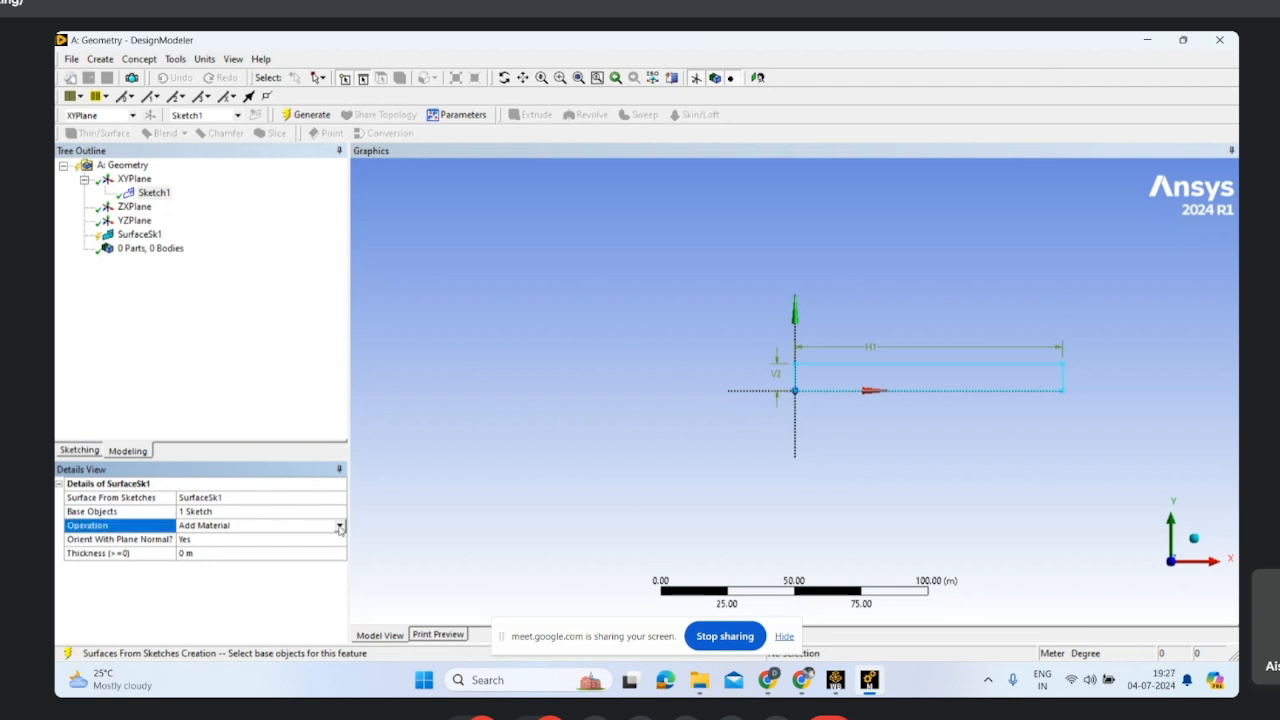
pyautogui.click(340, 527)
pyautogui.click(236, 354)
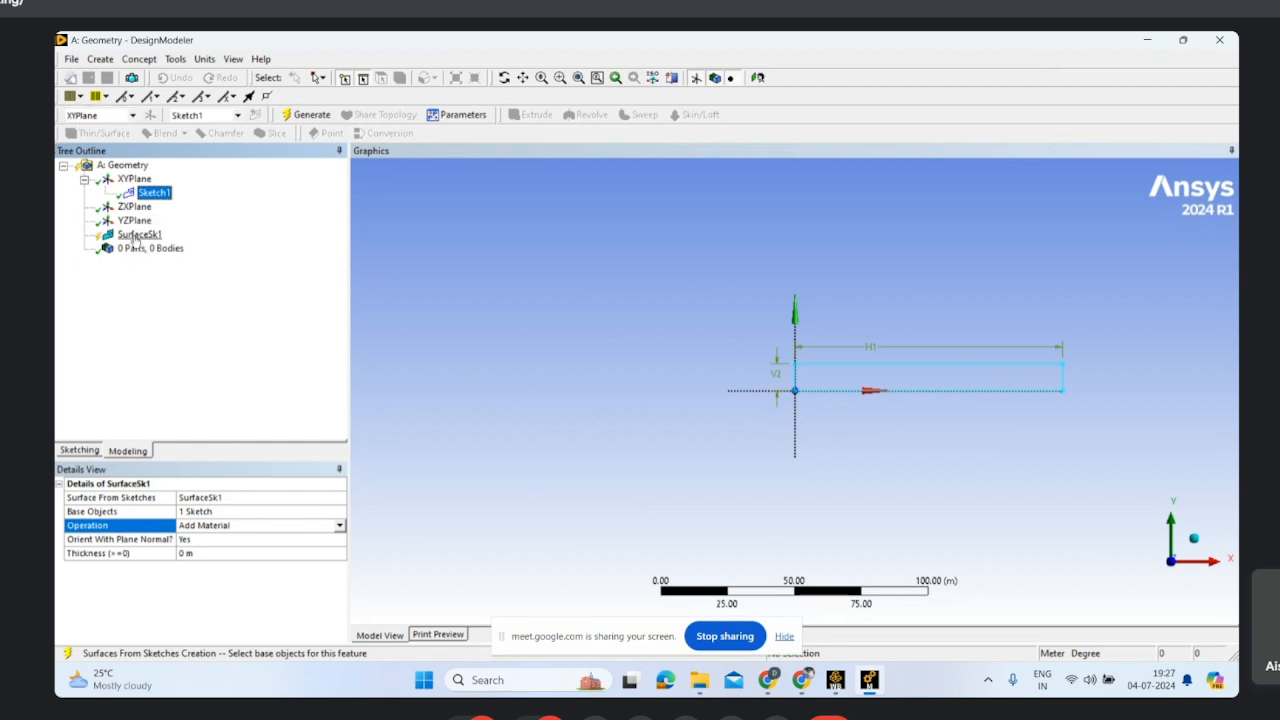
pyautogui.click(310, 115)
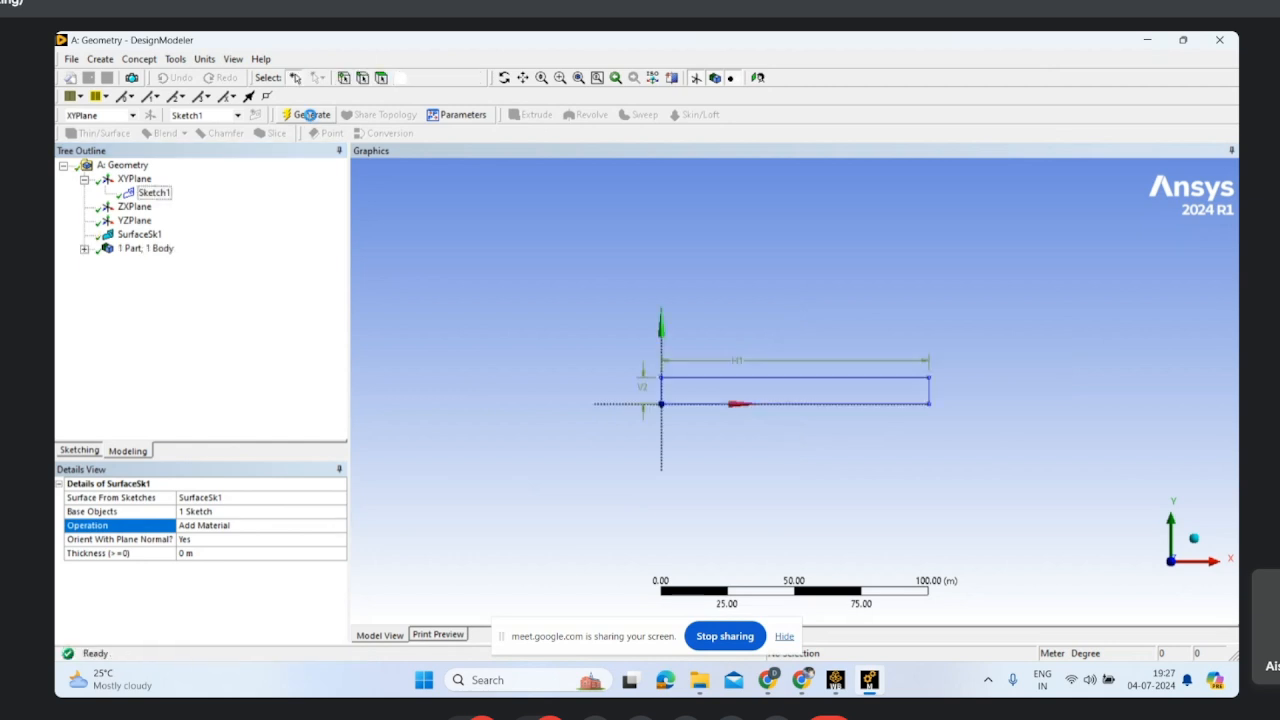
pyautogui.scroll(2, 701, 455)
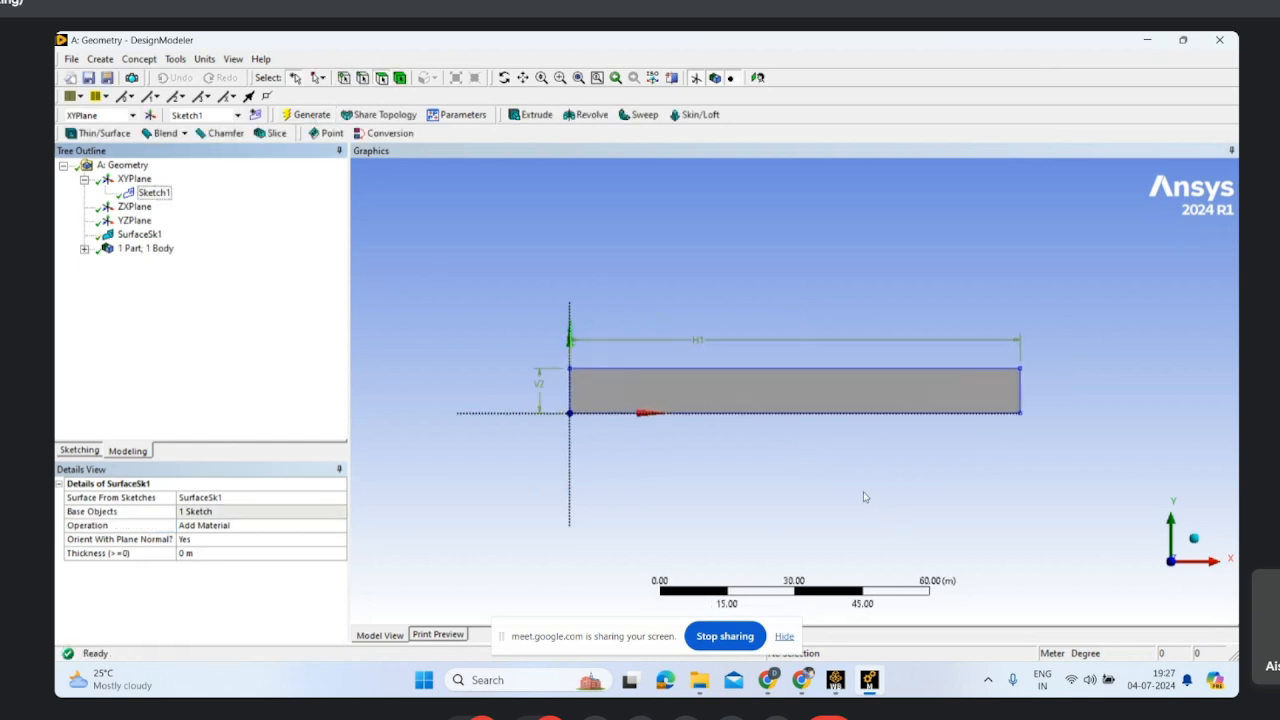
pyautogui.scroll(2, 865, 497)
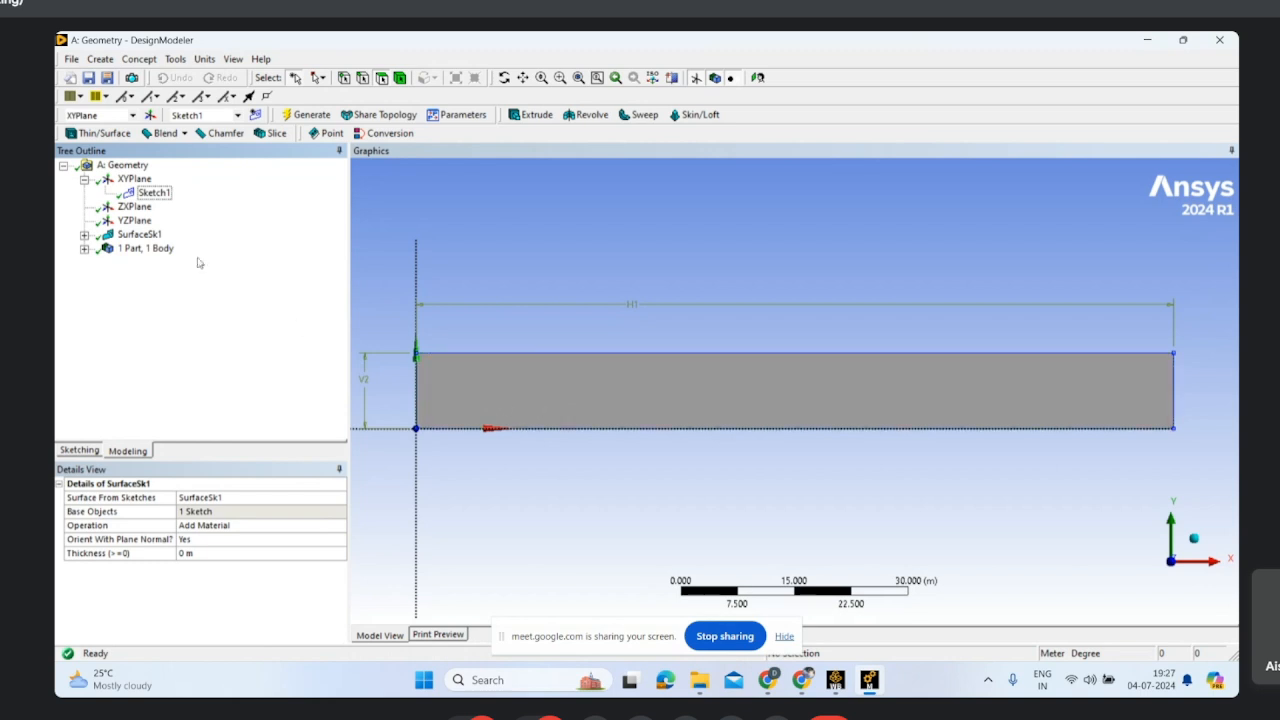
pyautogui.click(99, 60)
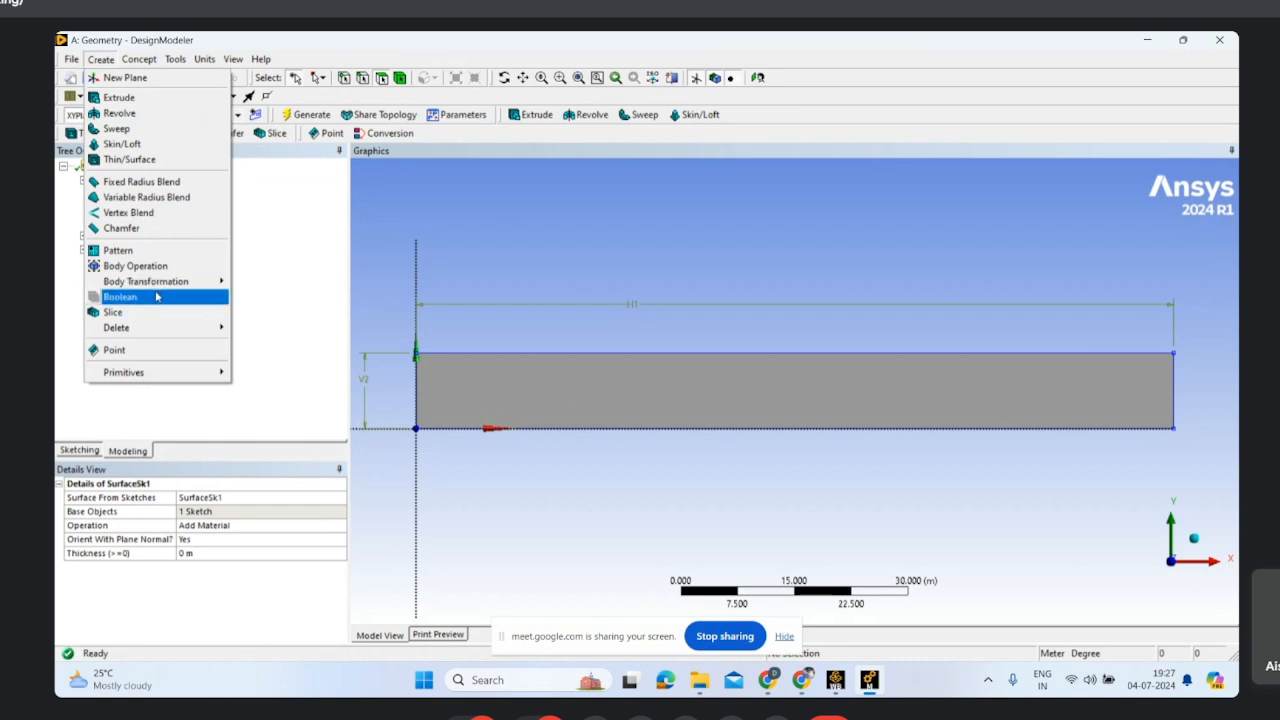
pyautogui.moveTo(195, 288)
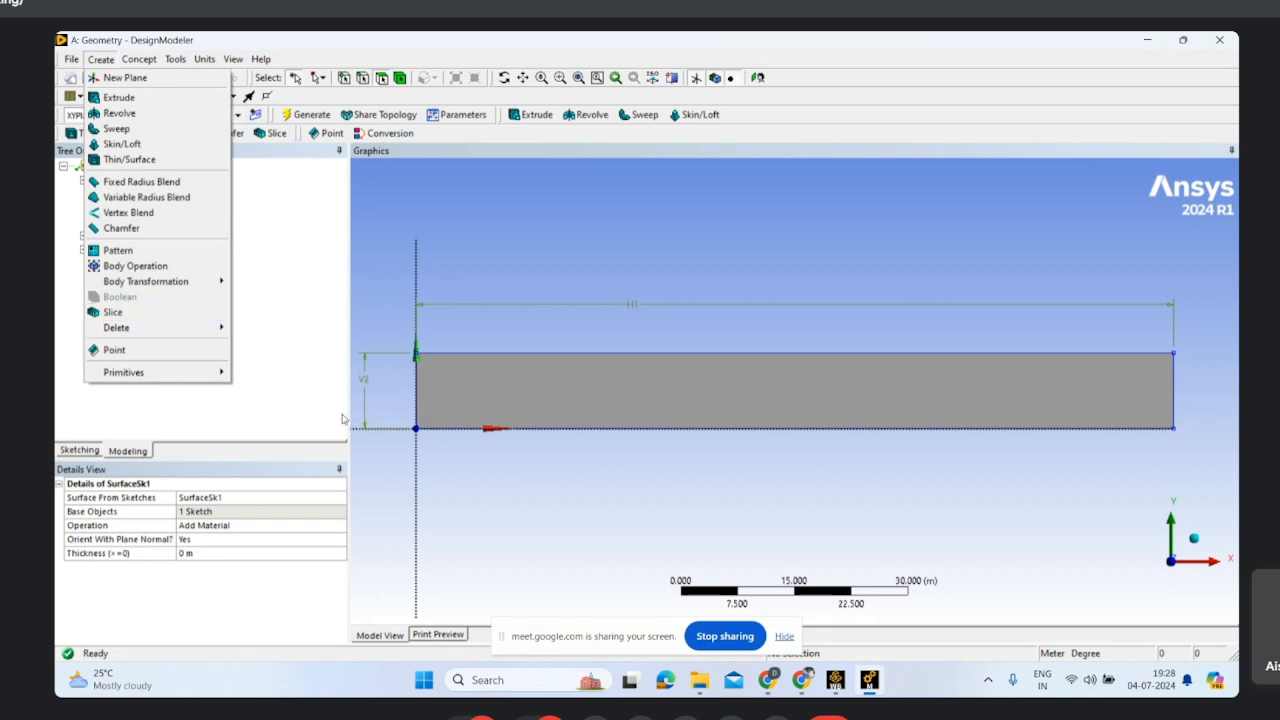
pyautogui.click(238, 413)
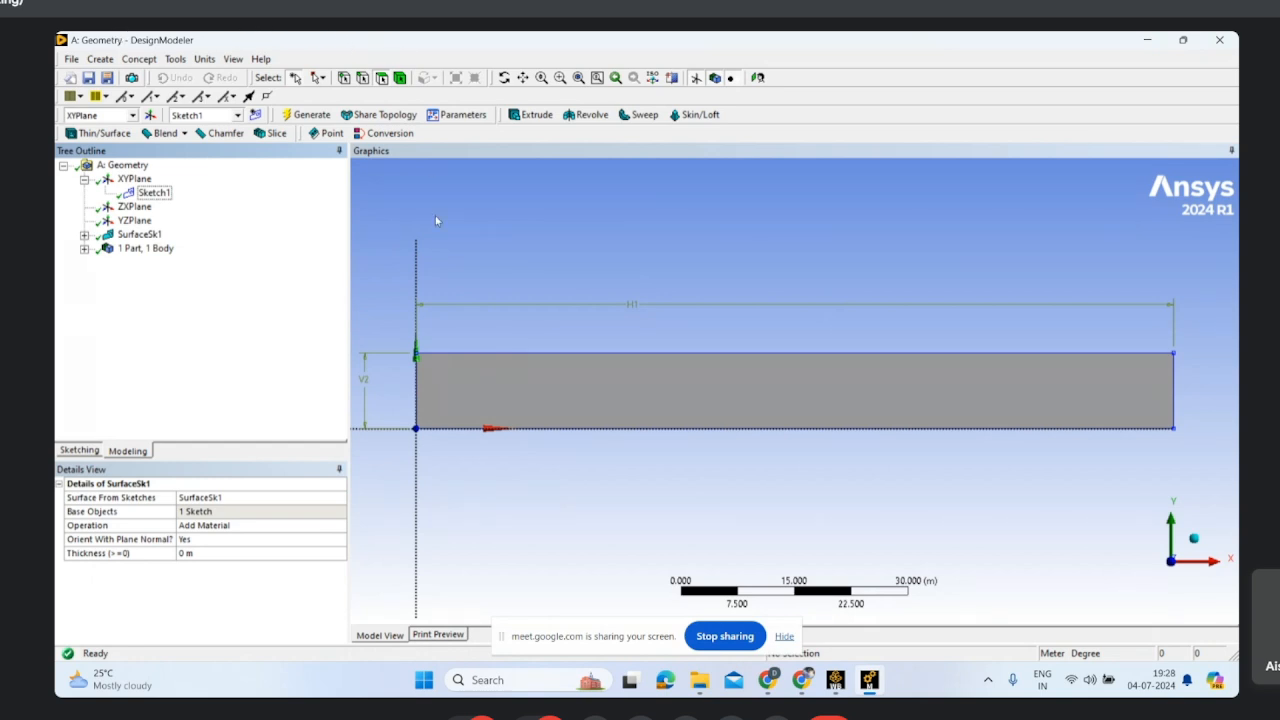
pyautogui.moveTo(770, 682)
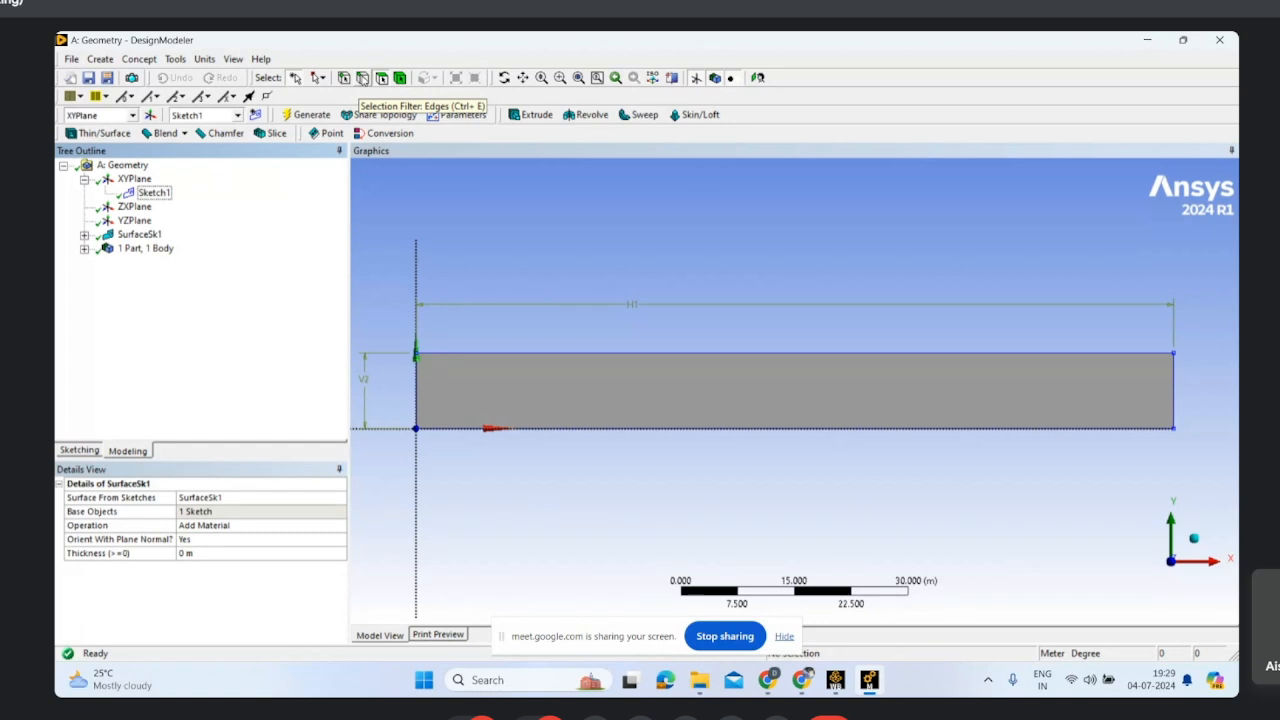
# Step: Use the selection filters to inspect the surface's face and its corner vertices, and clear the selection
pyautogui.click(363, 78)
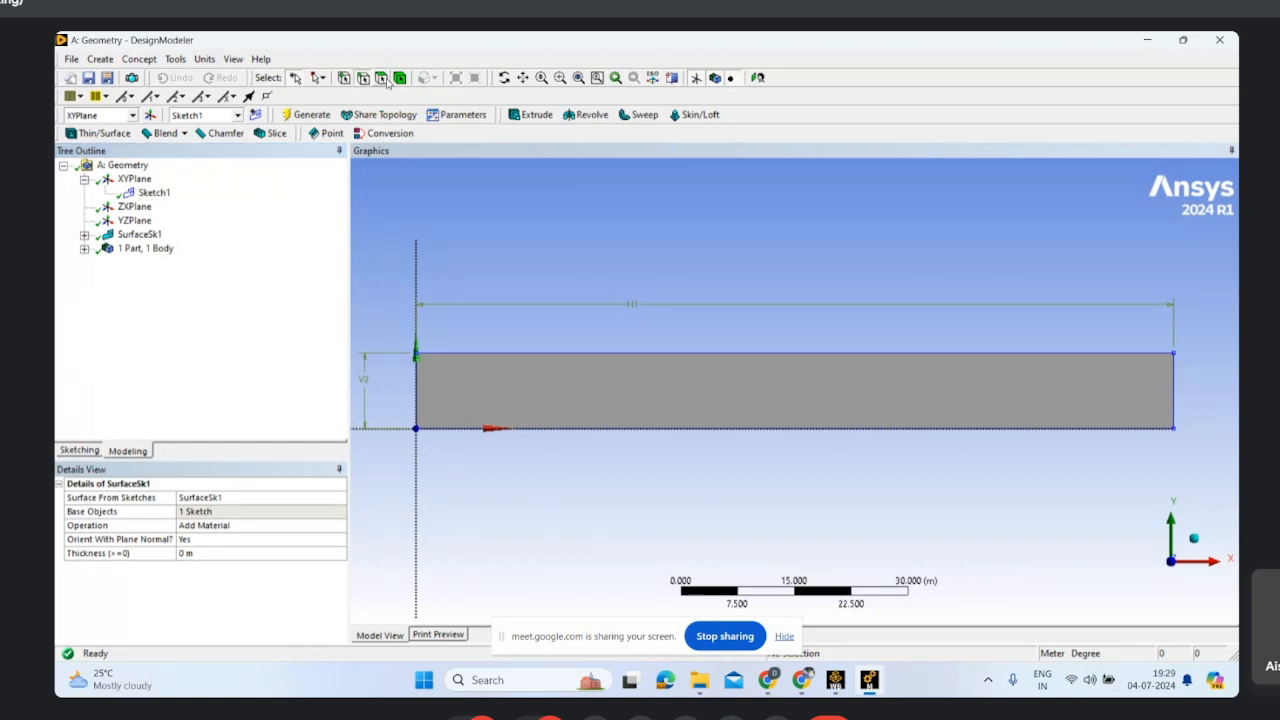
pyautogui.click(384, 79)
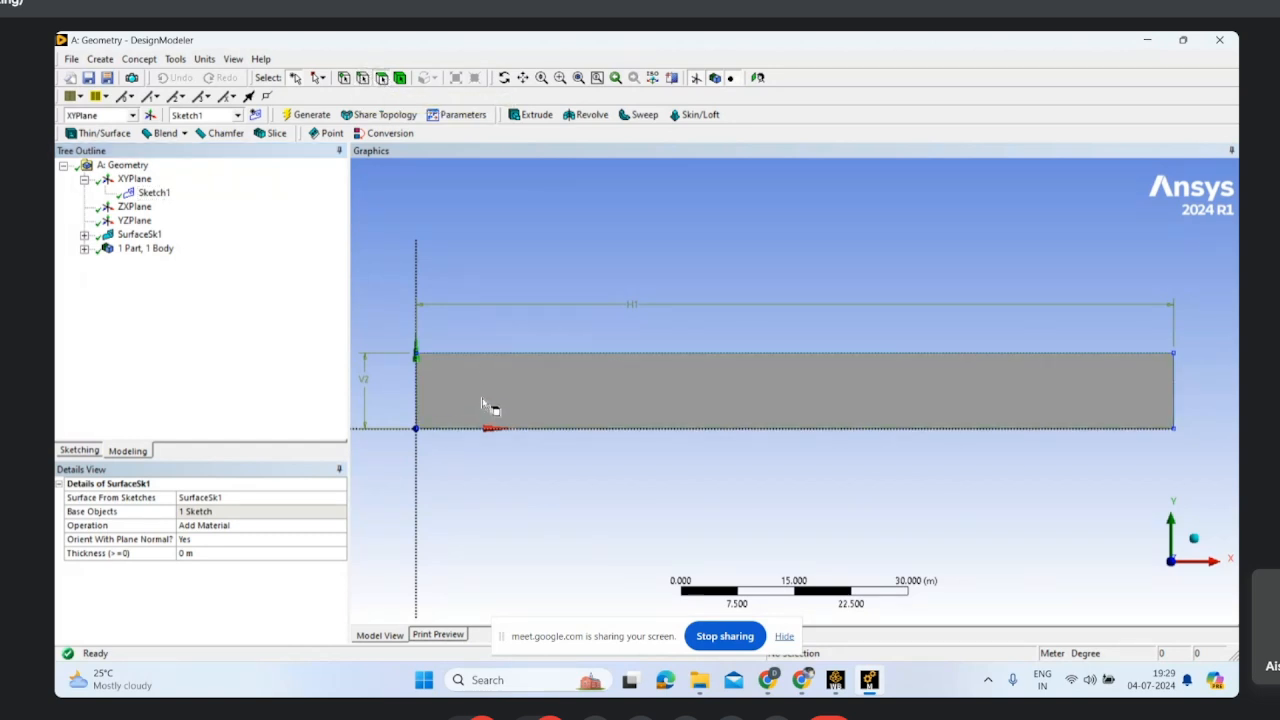
pyautogui.click(482, 403)
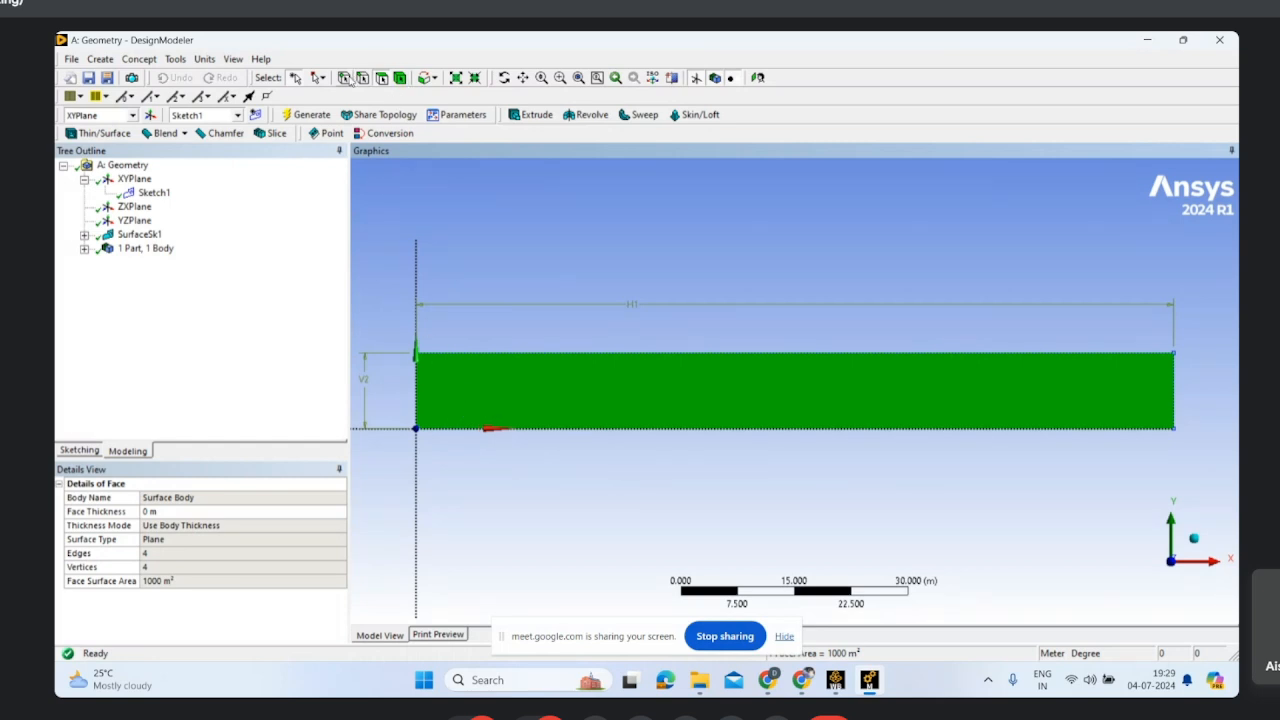
pyautogui.click(416, 430)
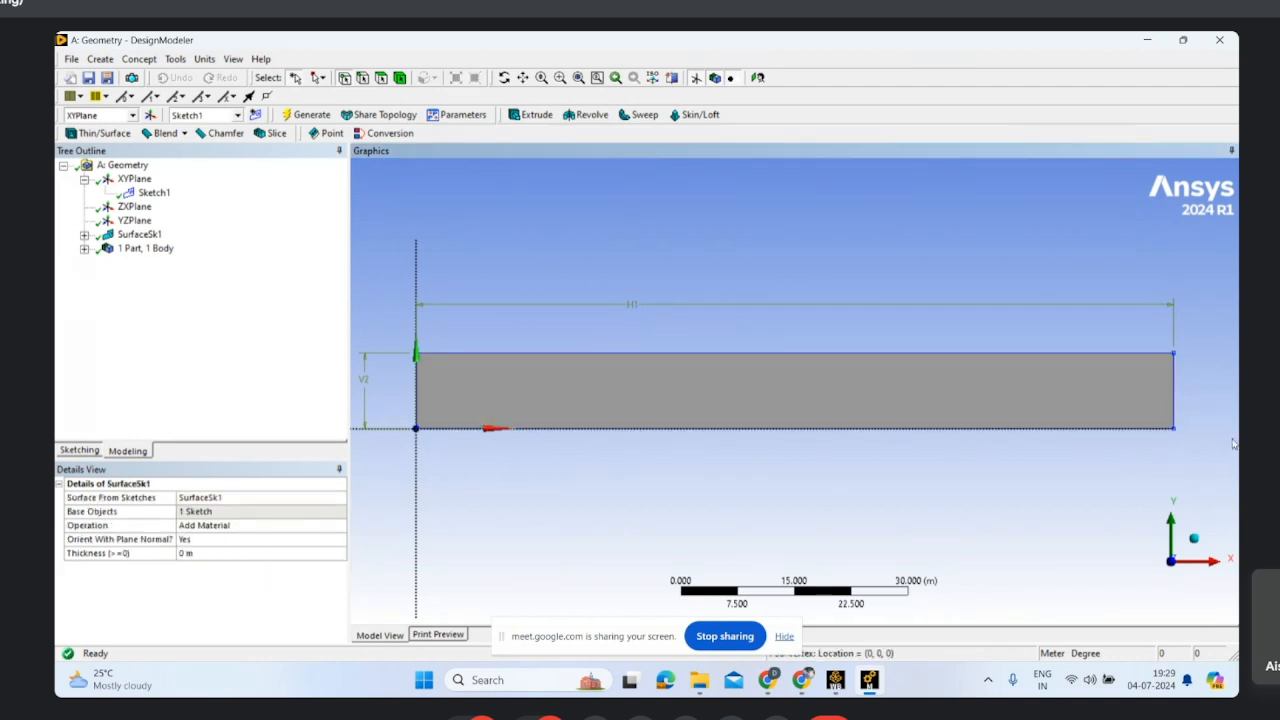
pyautogui.click(1174, 431)
pyautogui.click(1175, 355)
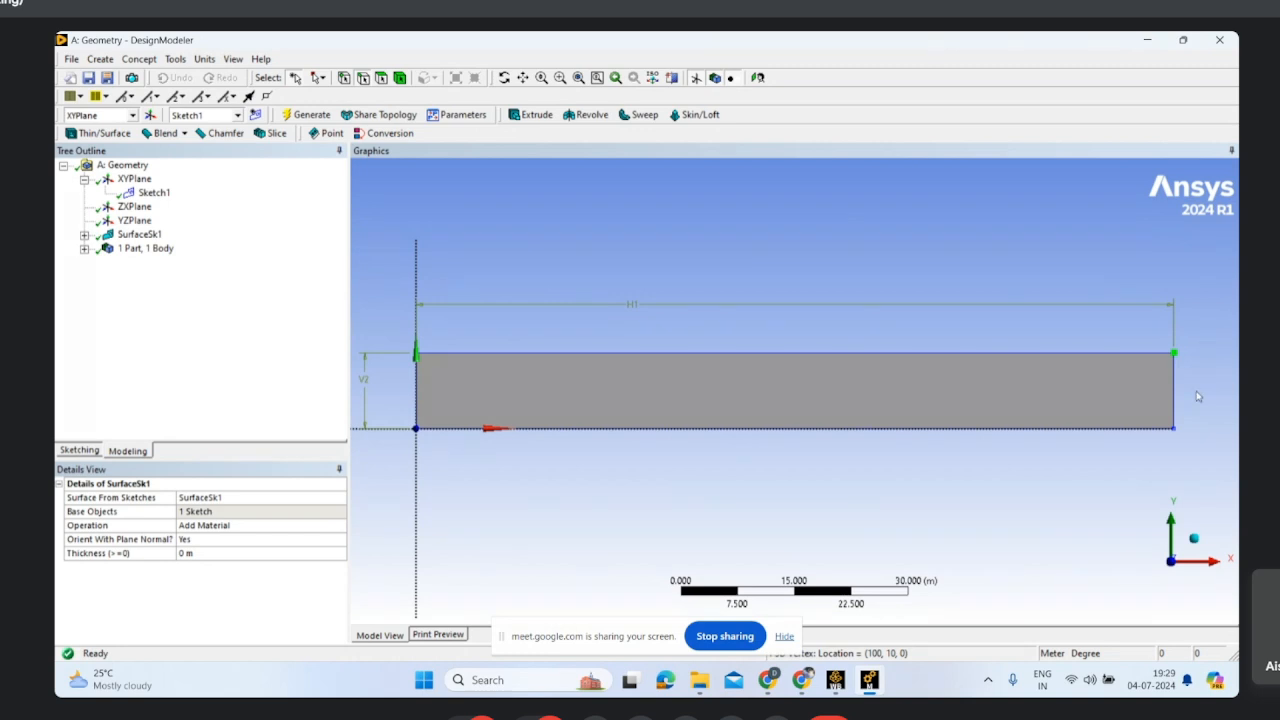
pyautogui.click(1197, 420)
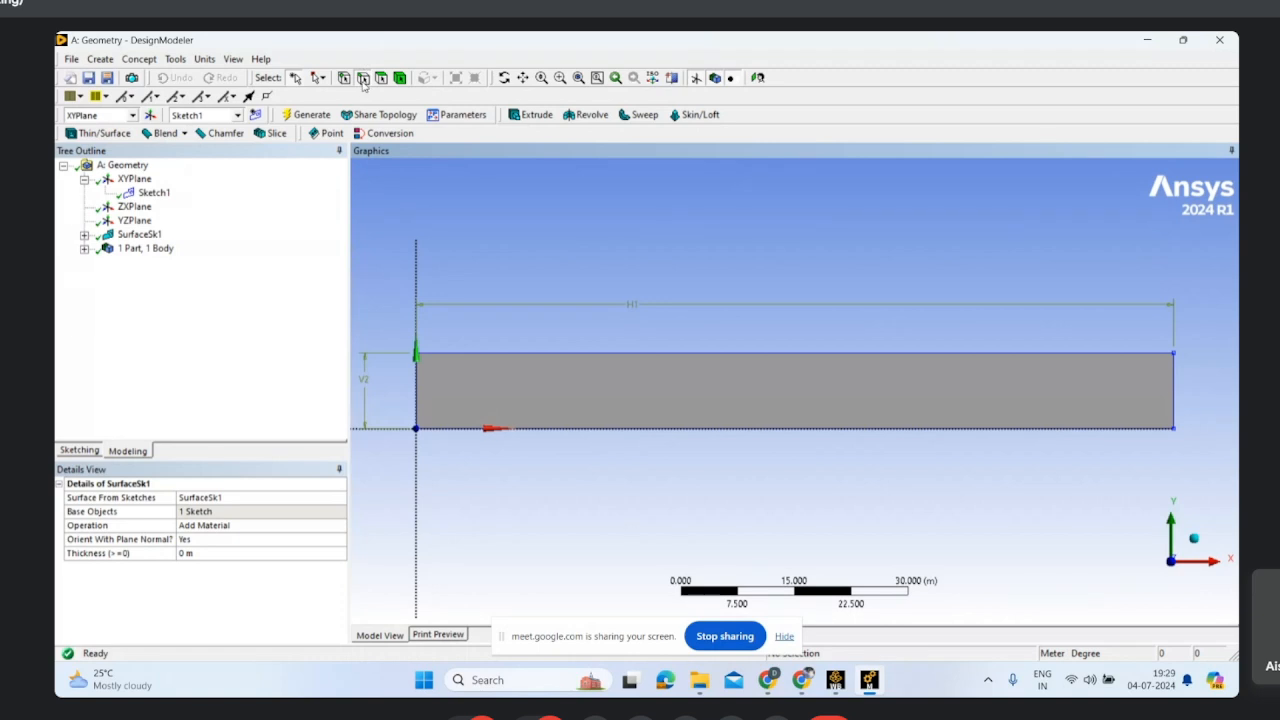
# Step: Create a named selection "inlet" from the rectangle's short edge on the Y axis and generate it
pyautogui.click(424, 392)
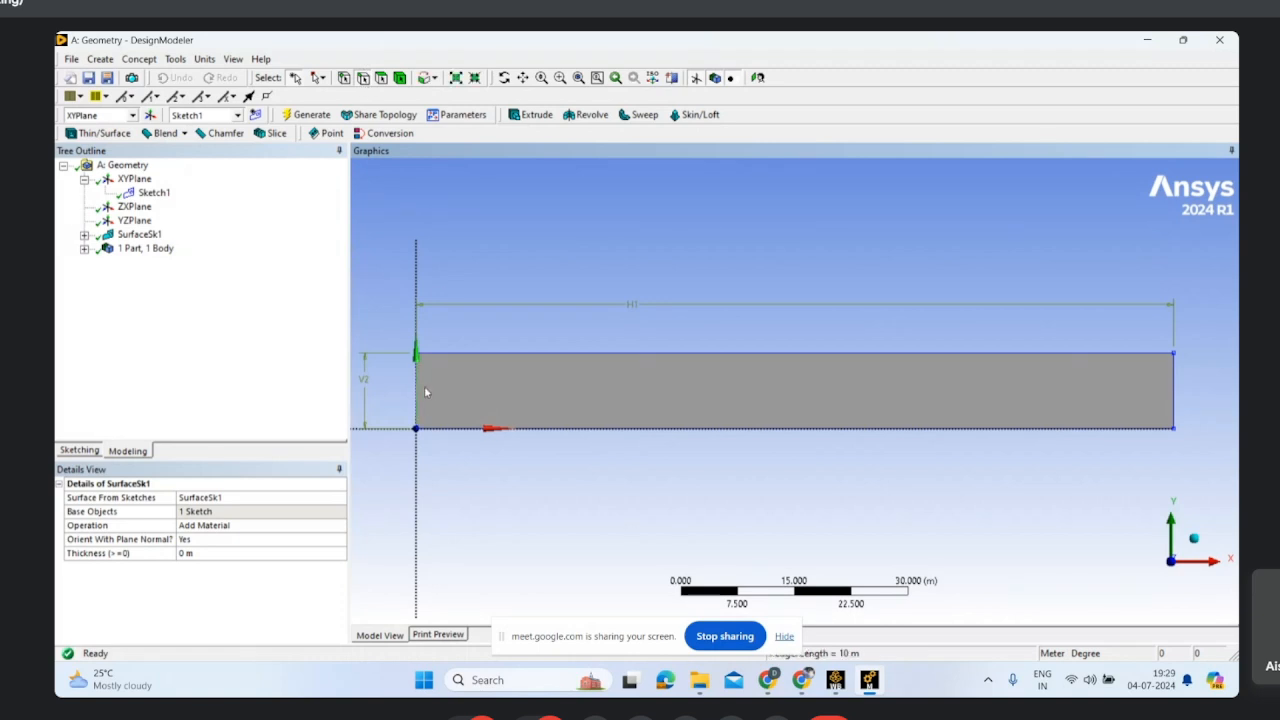
pyautogui.rightClick(427, 397)
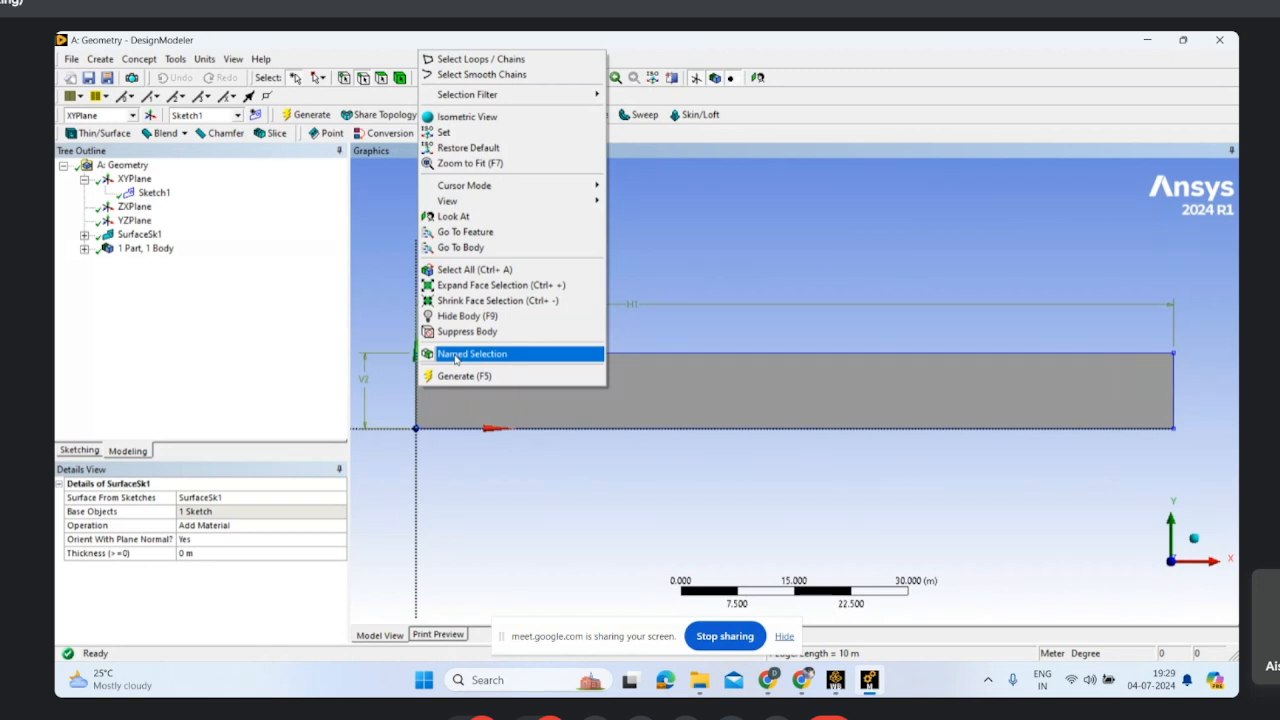
pyautogui.click(456, 356)
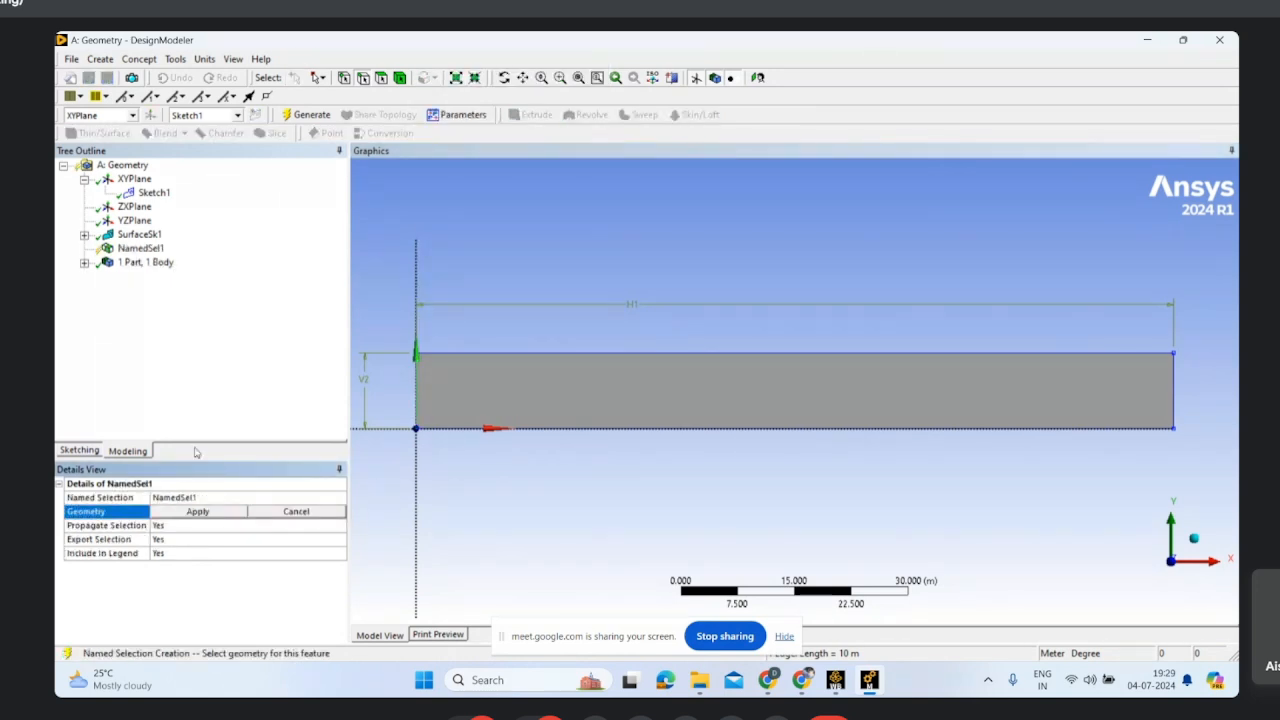
pyautogui.click(198, 510)
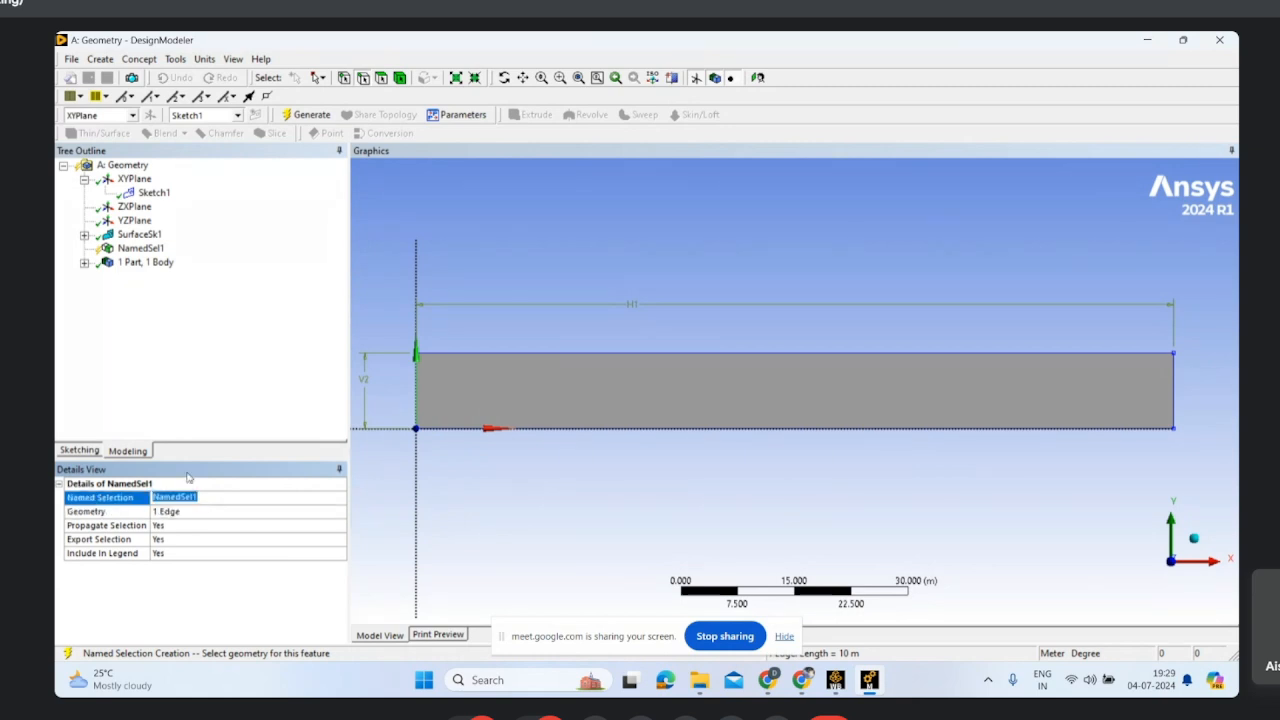
pyautogui.write('inlet')
pyautogui.click(198, 323)
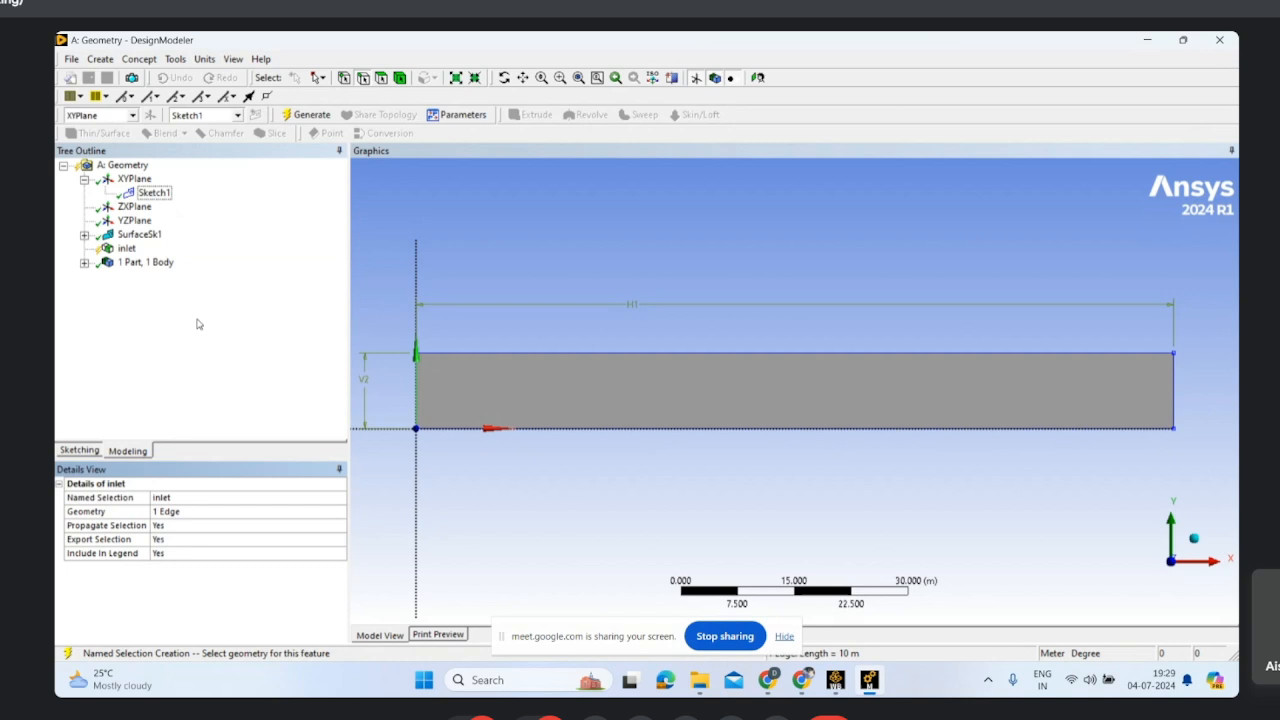
pyautogui.click(318, 120)
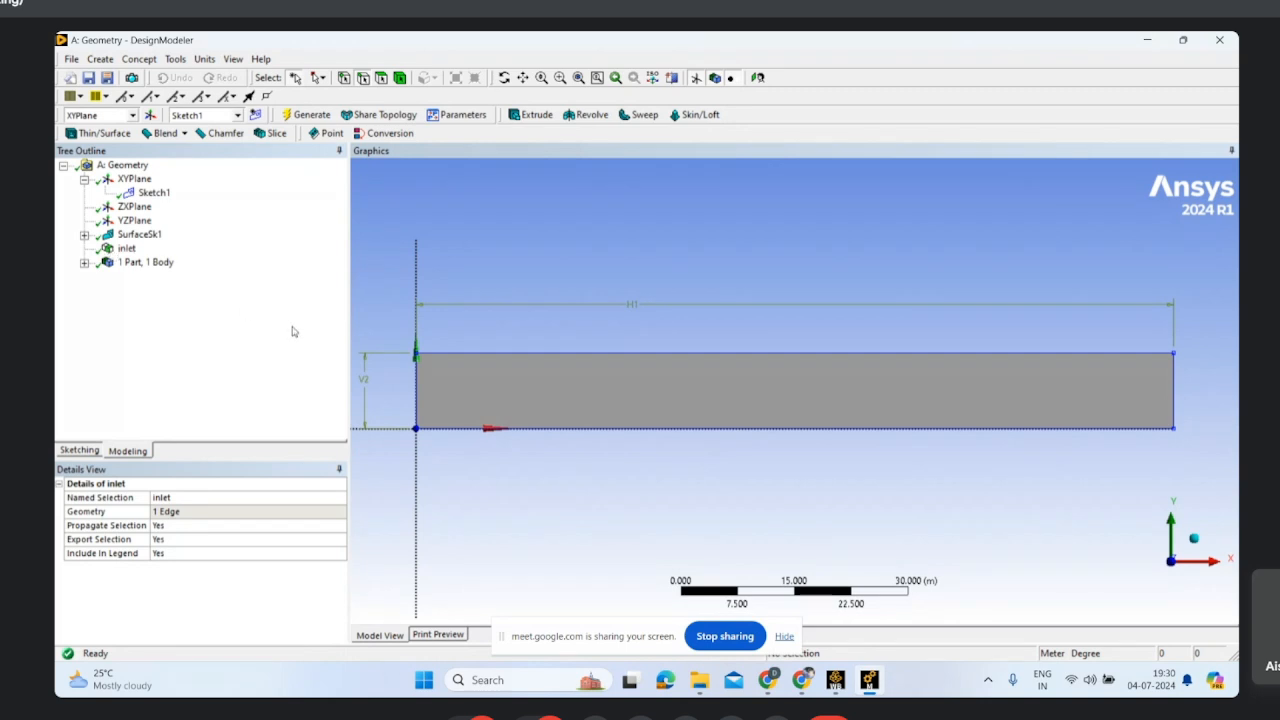
# Step: Highlight the inlet named selection in the model and inspect the edge it covers
pyautogui.click(127, 251)
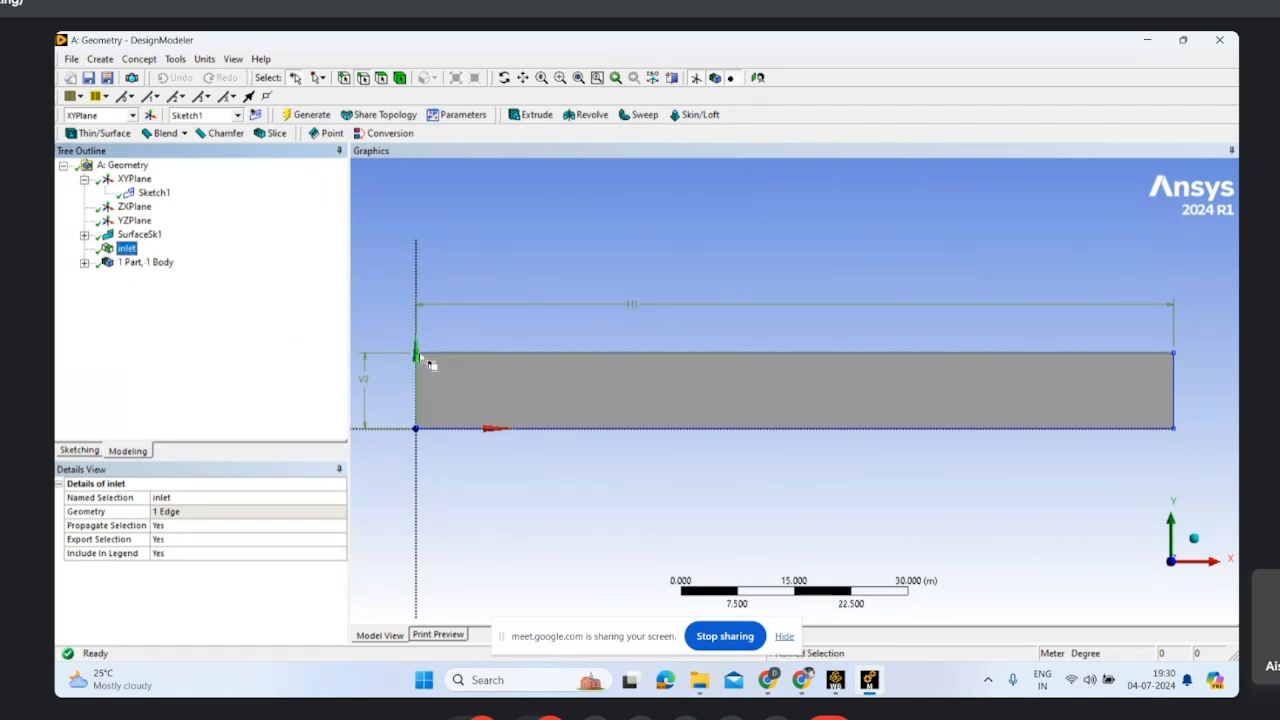
pyautogui.scroll(2, 439, 388)
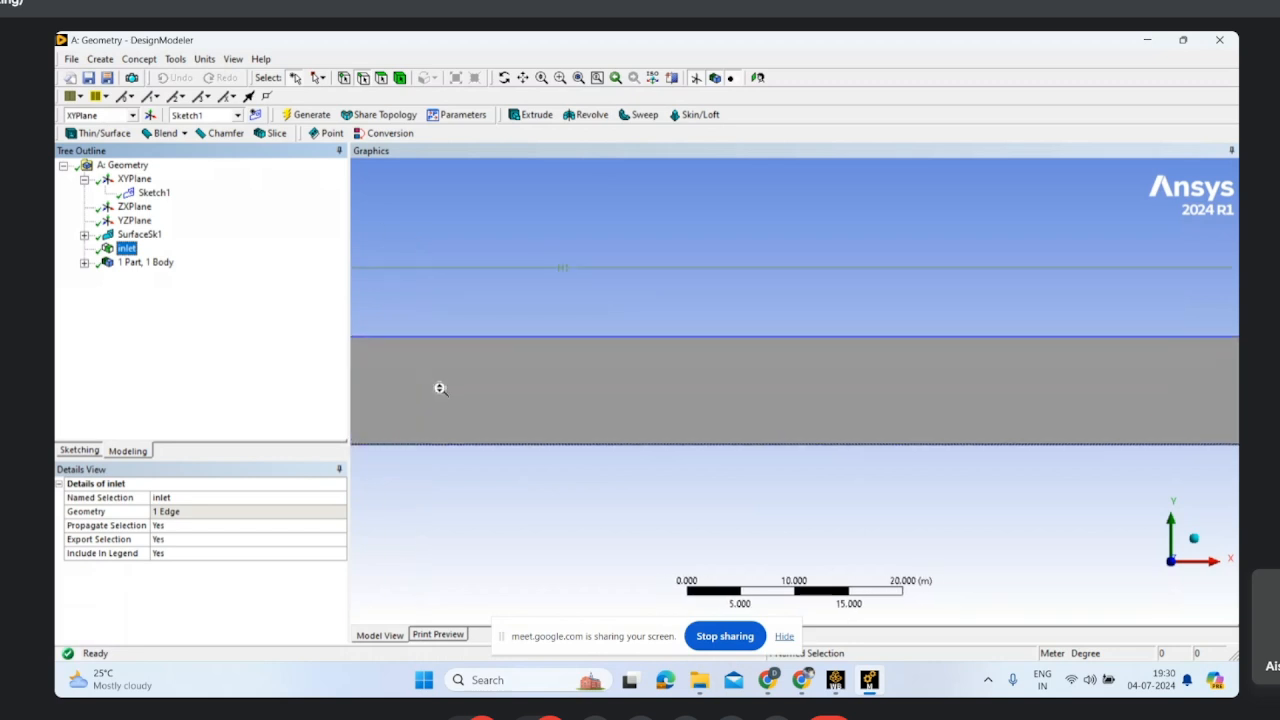
pyautogui.scroll(-2, 440, 388)
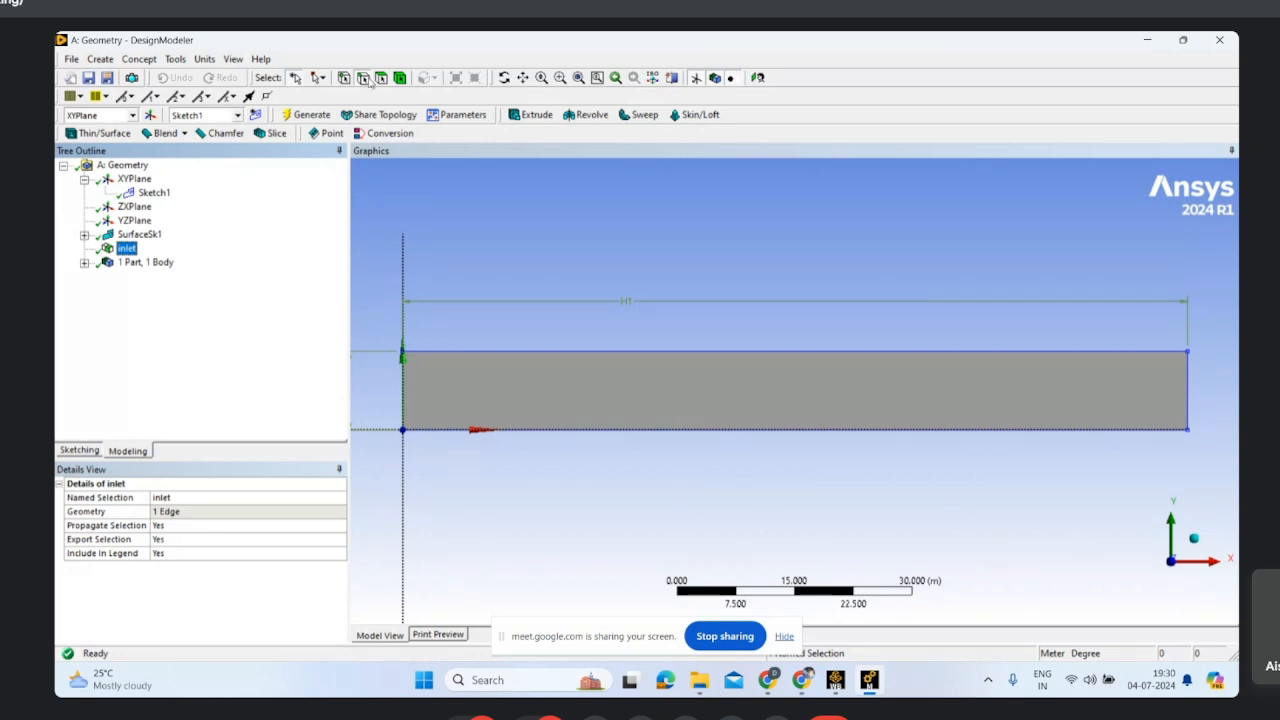
# Step: Create a named selection "outlet" from the rectangle's short edge opposite the inlet and generate it
pyautogui.click(1189, 392)
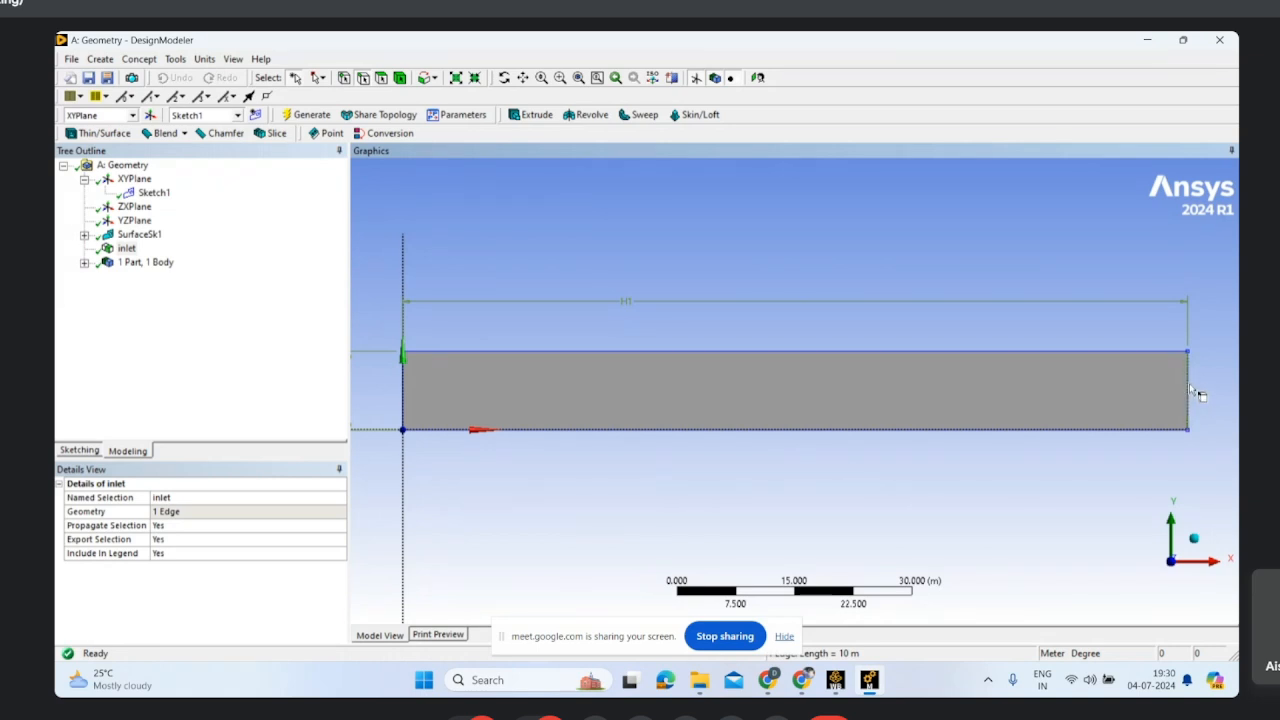
pyautogui.rightClick(1189, 385)
pyautogui.click(1140, 348)
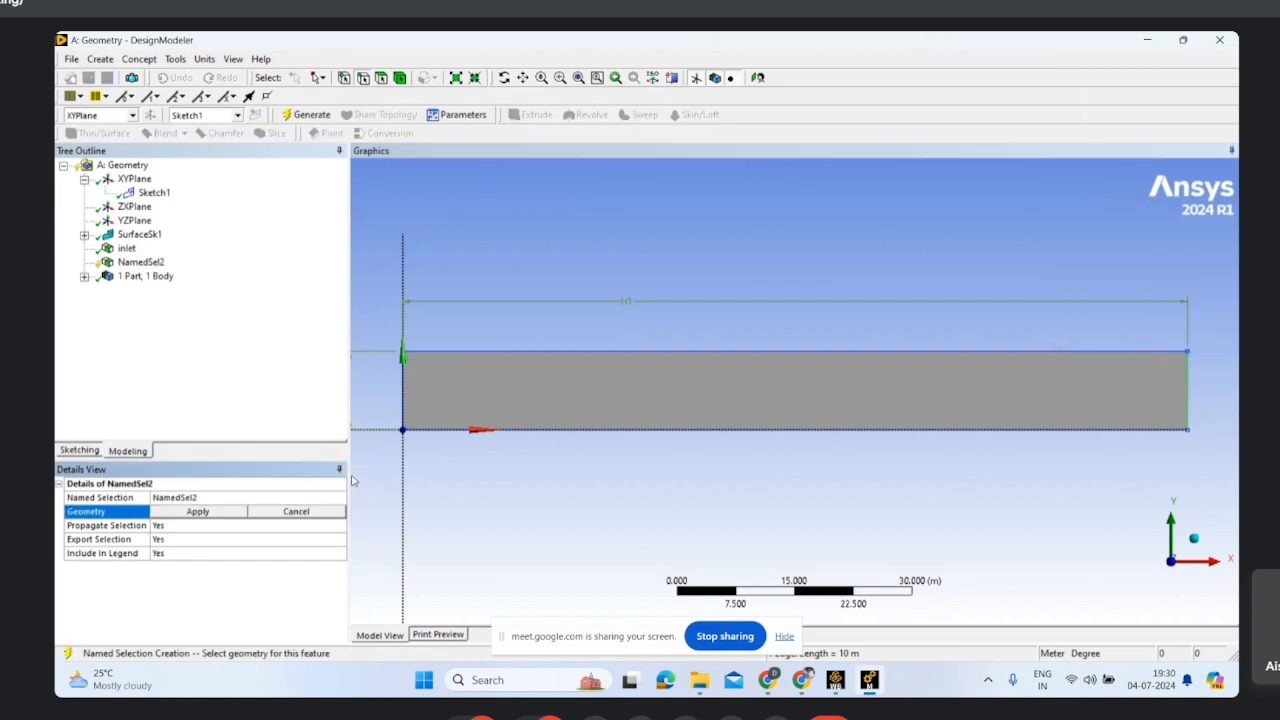
pyautogui.click(185, 497)
pyautogui.write('outlet')
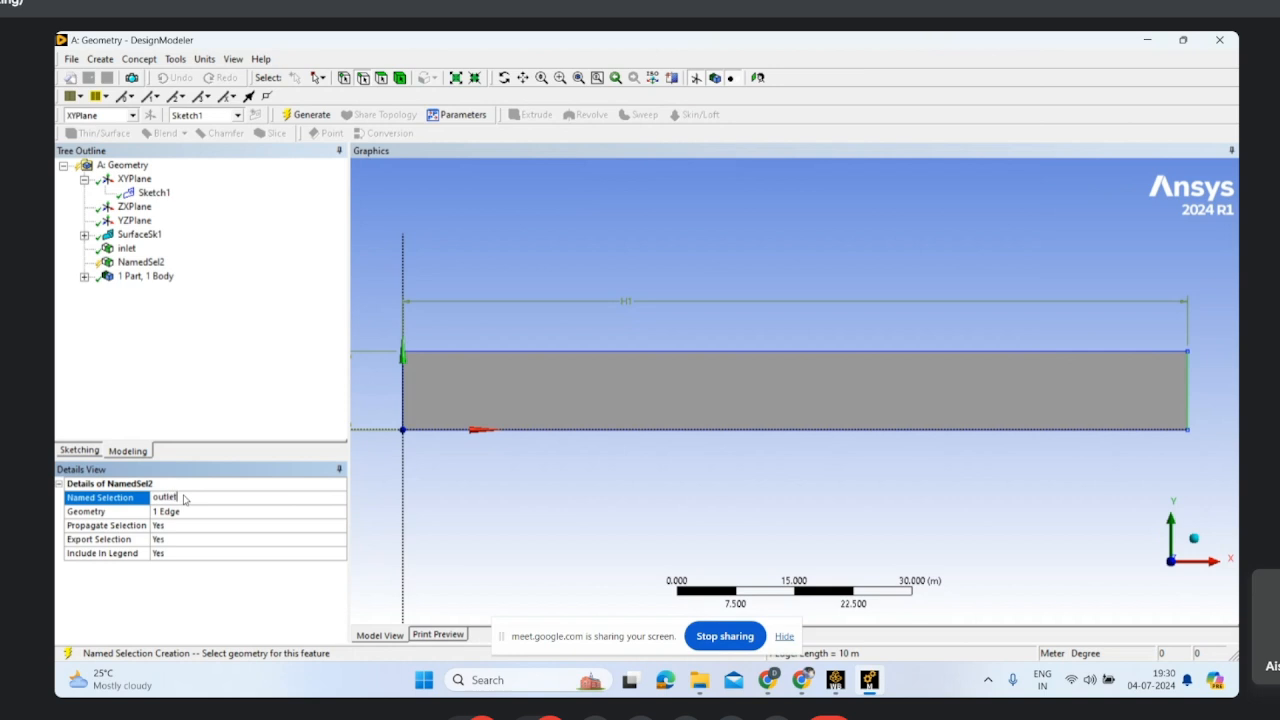
pyautogui.click(160, 344)
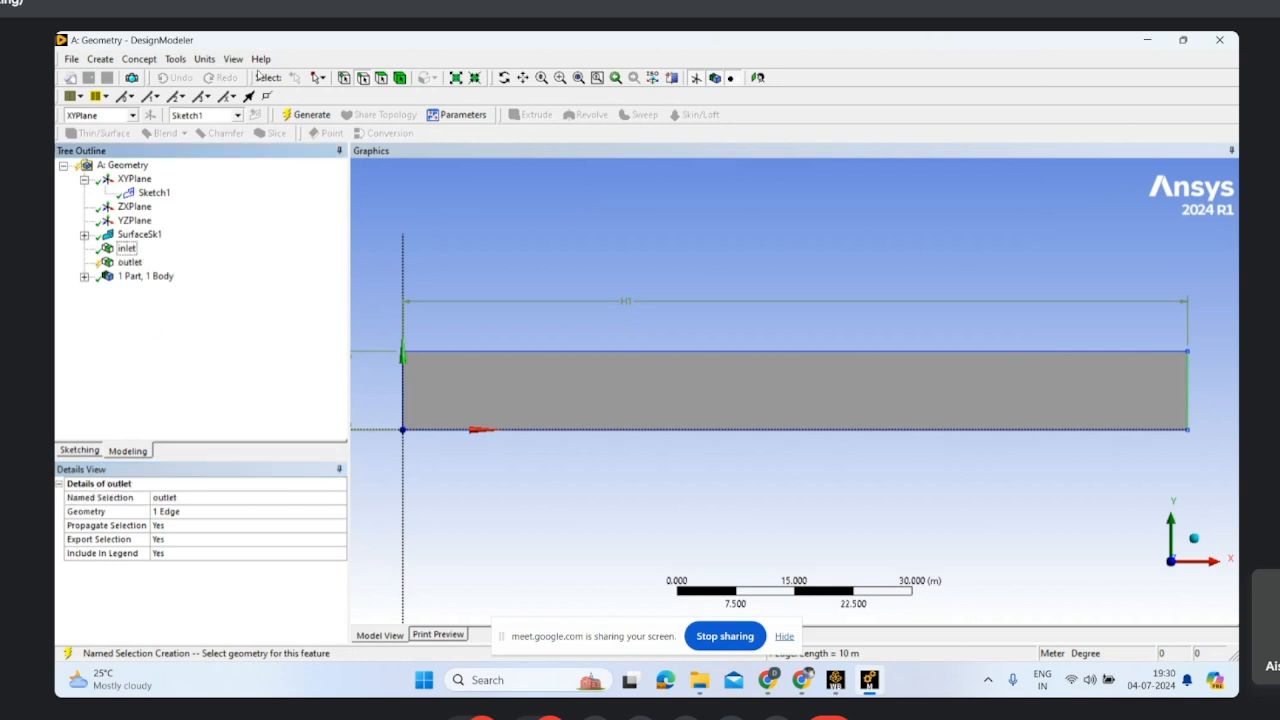
pyautogui.click(305, 115)
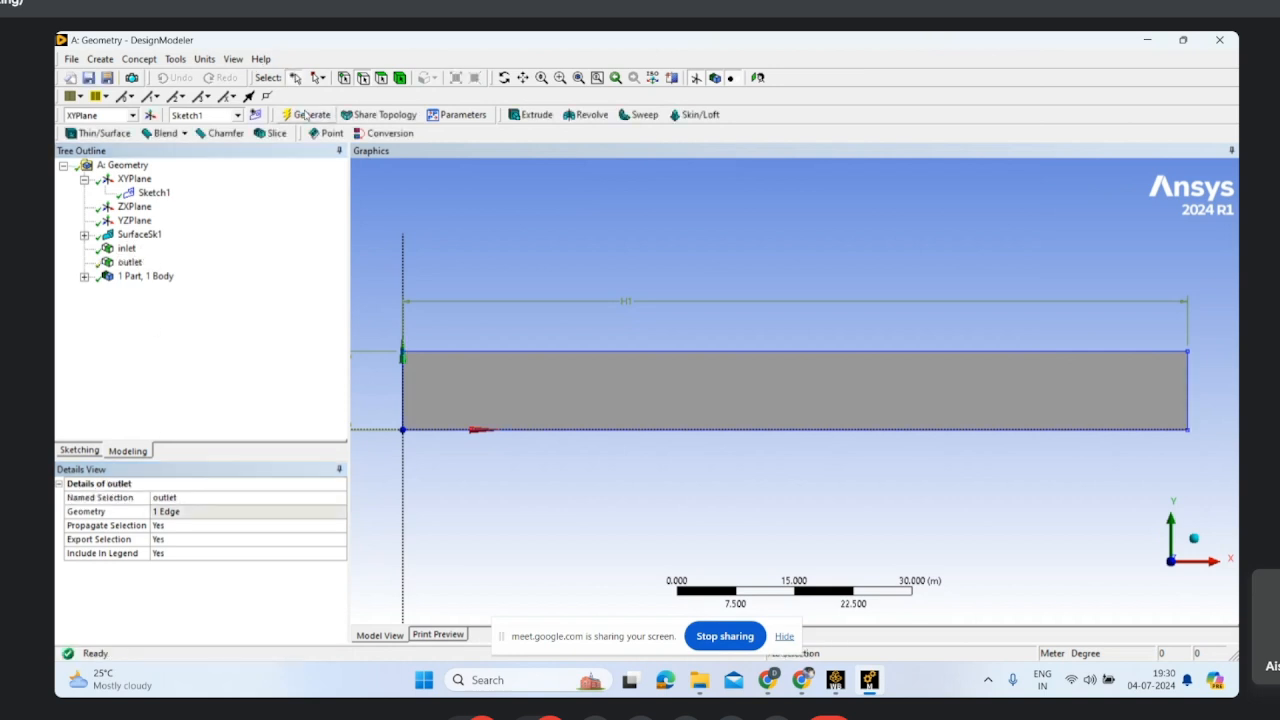
# Step: Start a new named selection and apply the rectangle's lower and upper long edges as its geometry
pyautogui.click(548, 350)
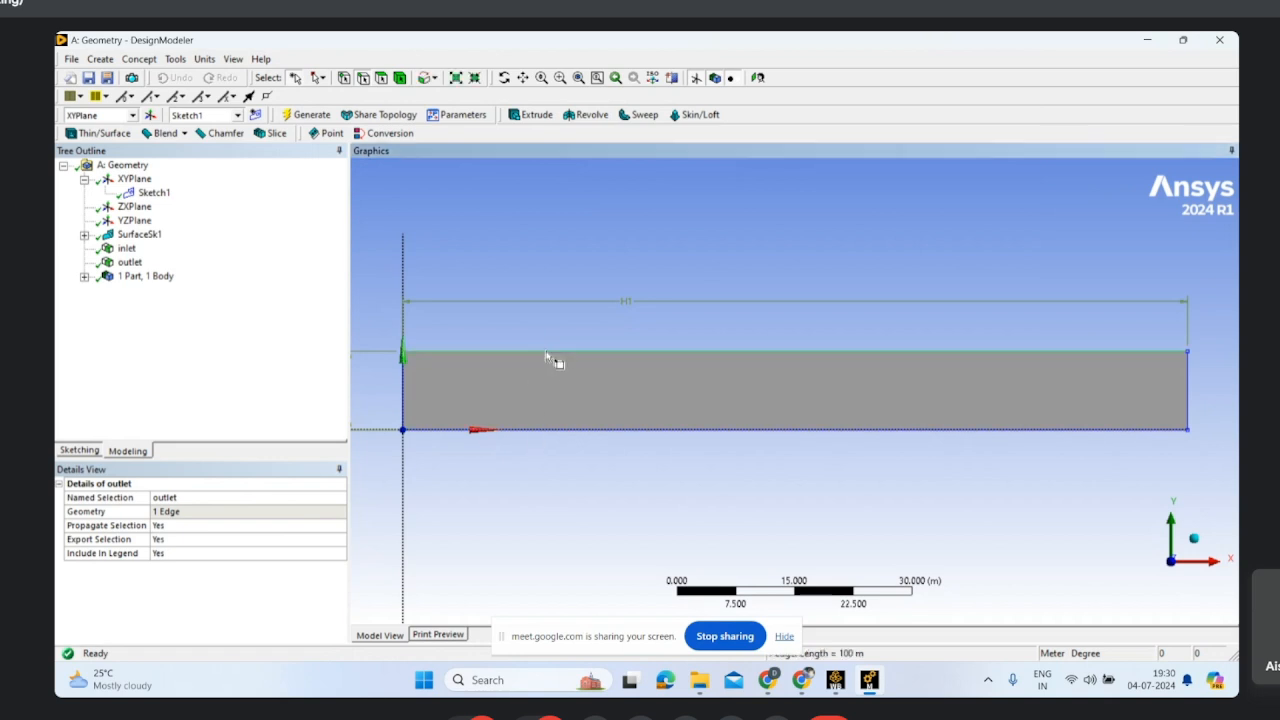
pyautogui.keyDown('ctrl'); pyautogui.click(561, 436); pyautogui.keyUp('ctrl')
pyautogui.click(590, 438)
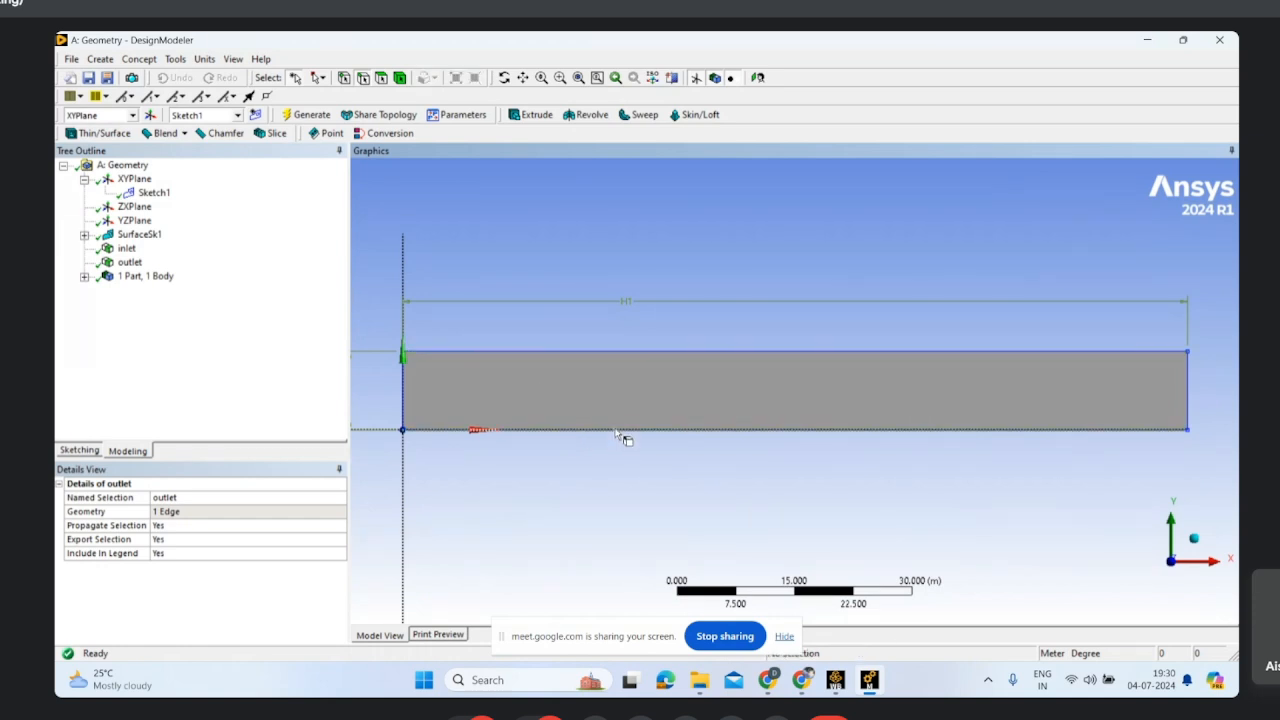
pyautogui.rightClick(615, 433)
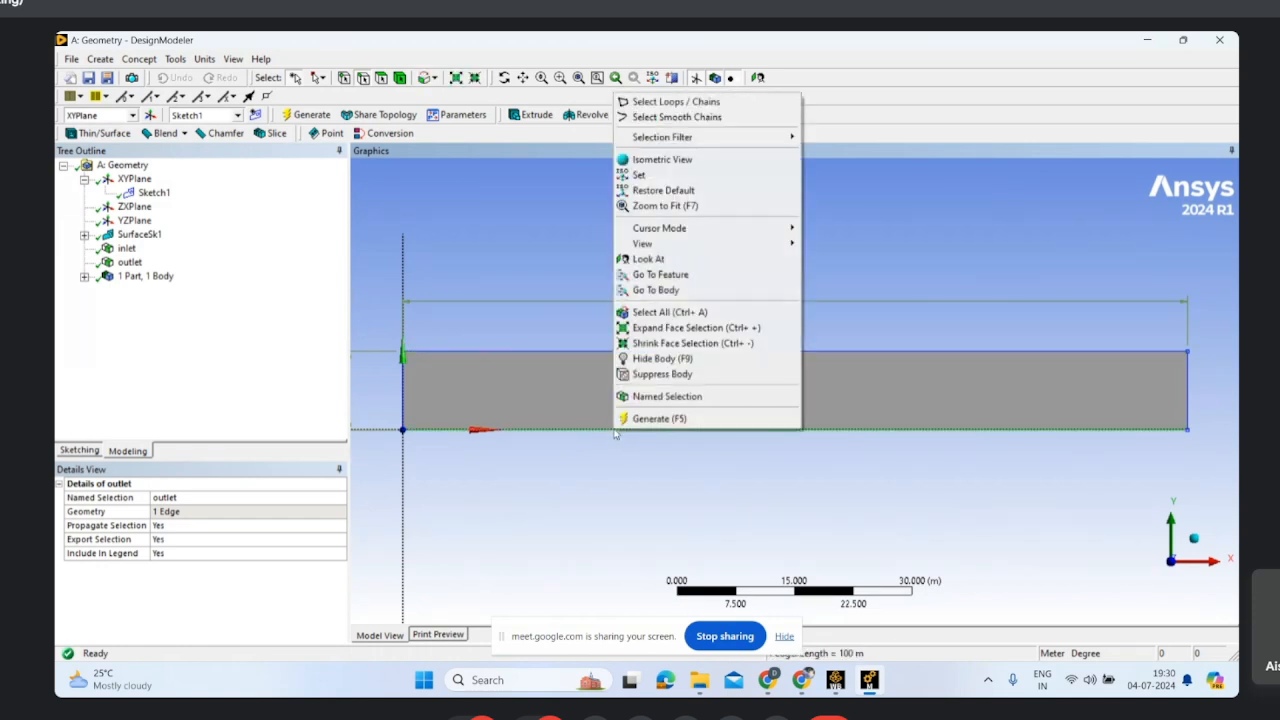
pyautogui.click(675, 396)
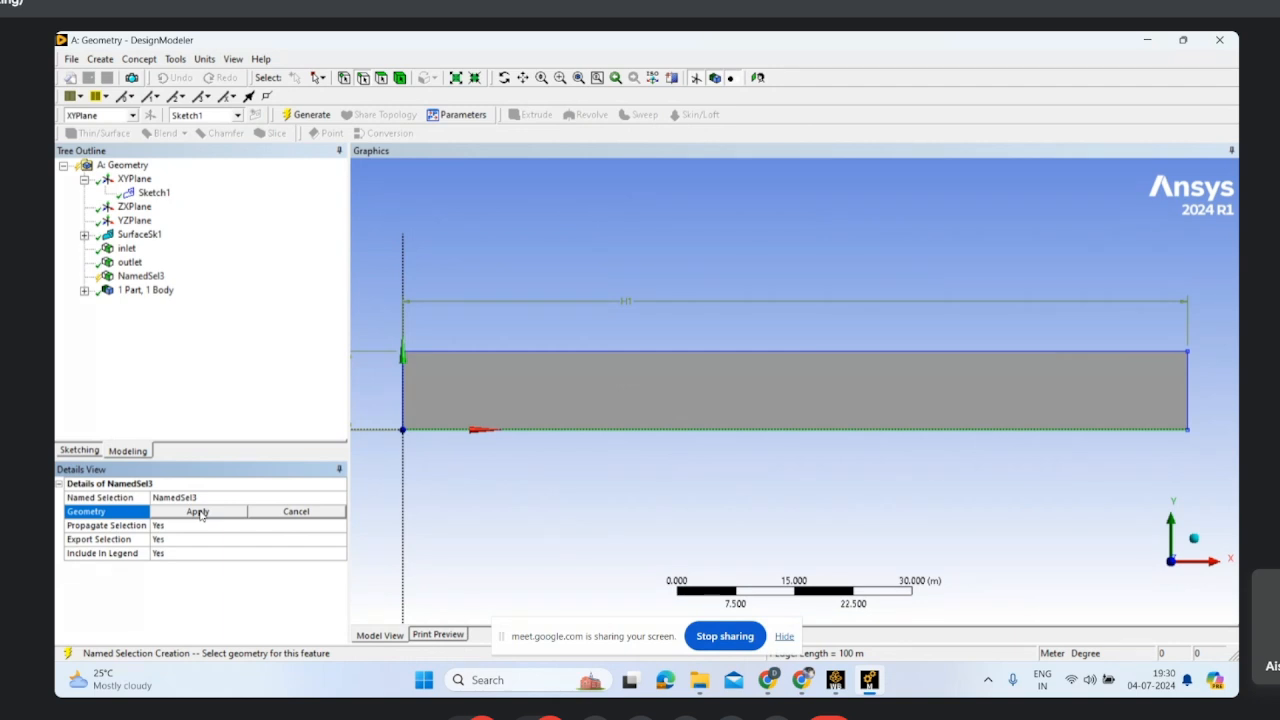
pyautogui.click(199, 513)
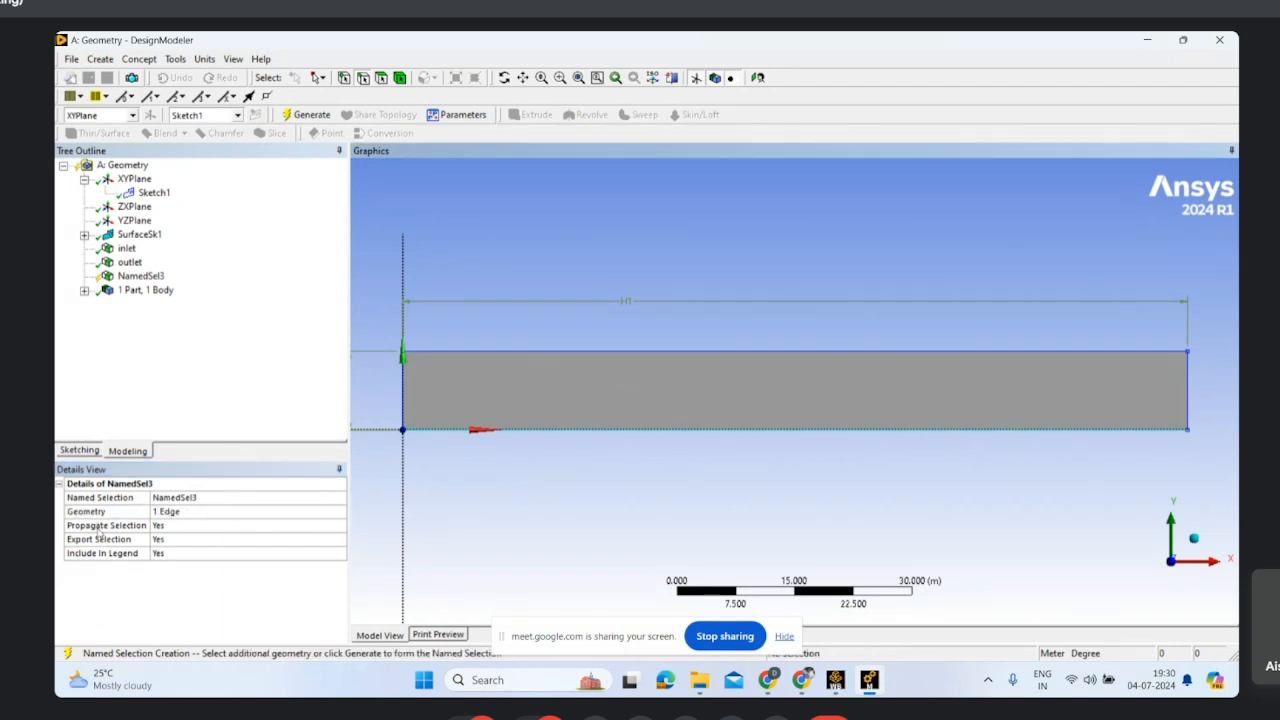
pyautogui.click(172, 512)
pyautogui.keyDown('ctrl'); pyautogui.click(541, 351); pyautogui.keyUp('ctrl')
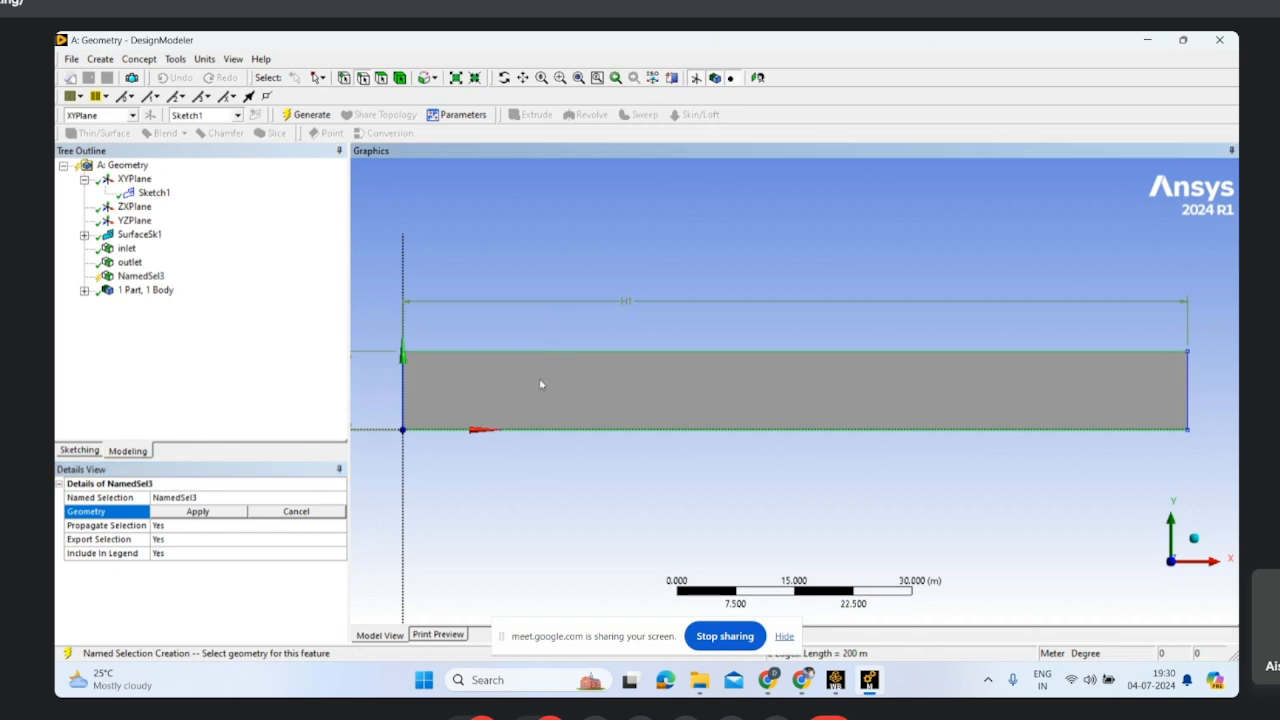
pyautogui.click(195, 512)
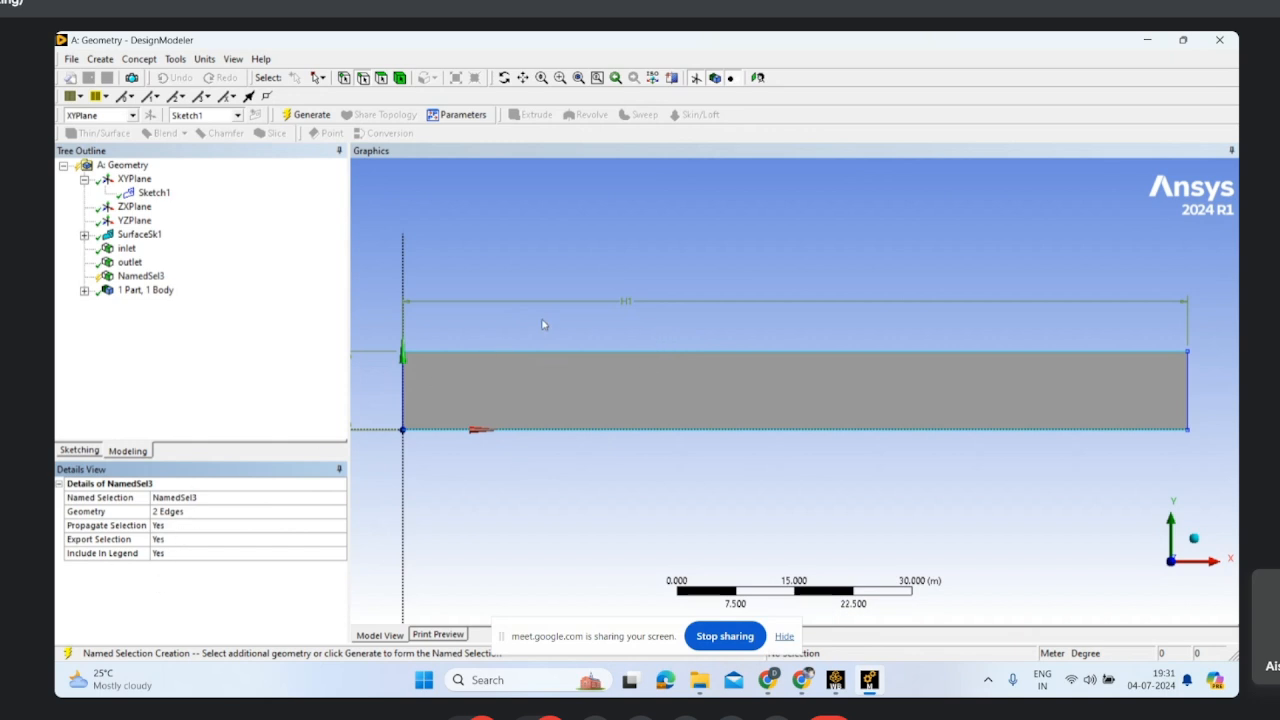
# Step: Name the selection of the two long edges "wall" and generate it
pyautogui.click(191, 497)
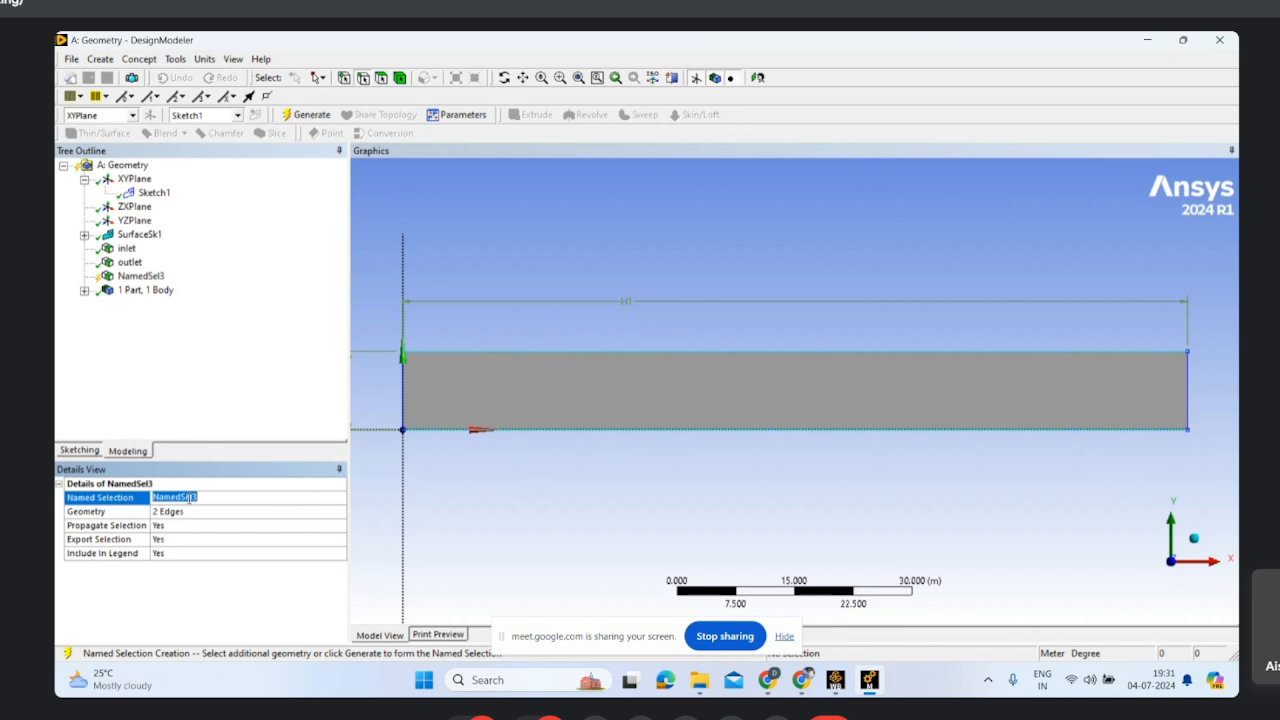
pyautogui.write('wall')
pyautogui.click(317, 113)
# Step: Review the edges assigned to the inlet, outlet and wall named selections one after another
pyautogui.click(123, 250)
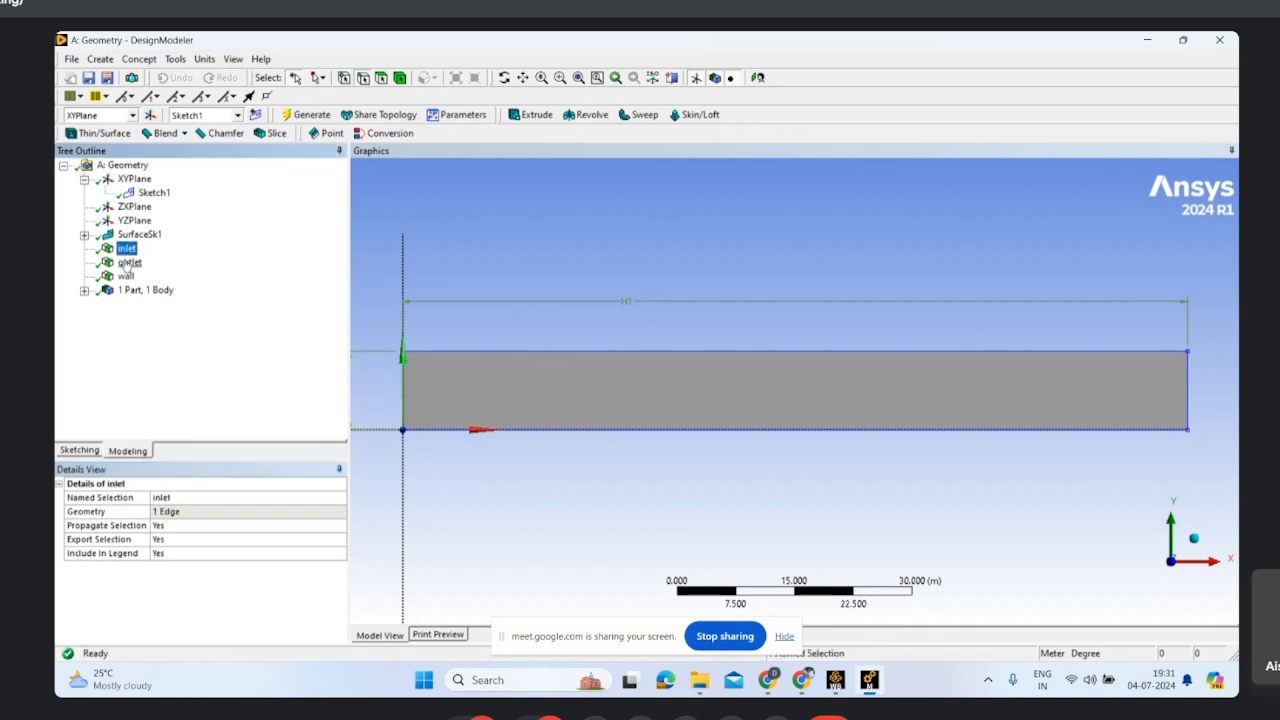
pyautogui.click(125, 263)
pyautogui.click(125, 276)
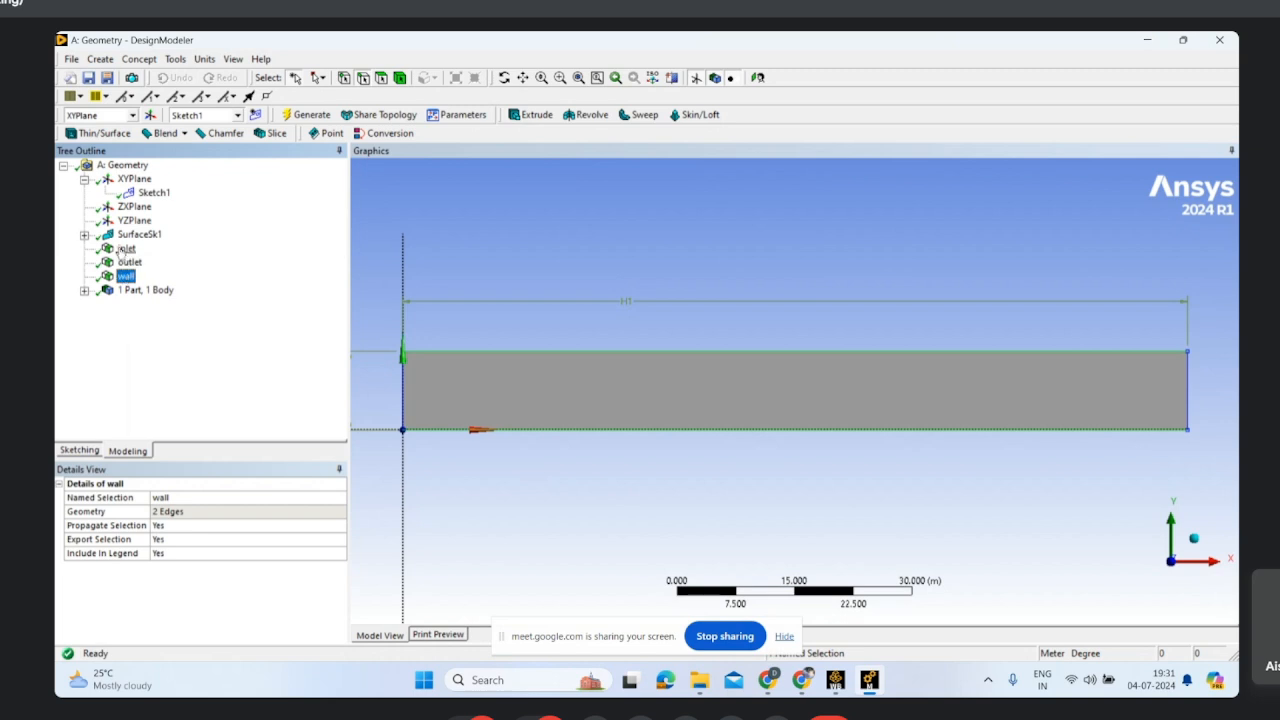
pyautogui.click(126, 249)
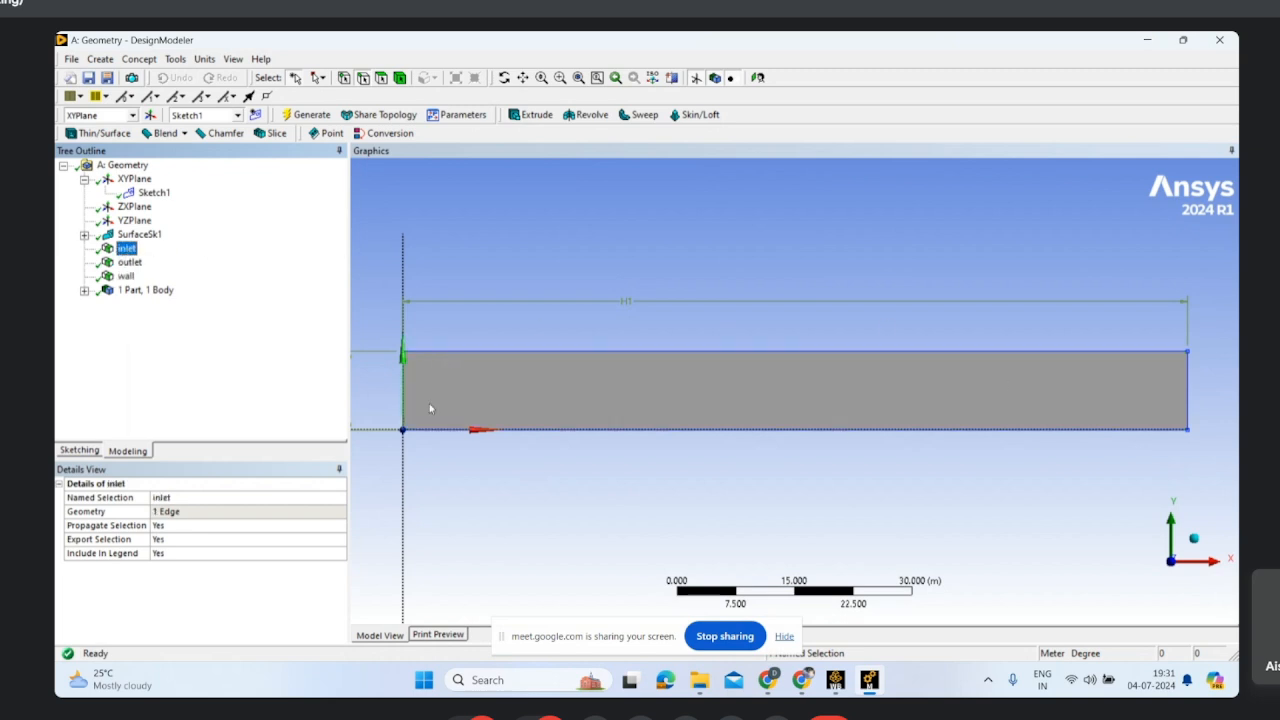
pyautogui.click(129, 262)
pyautogui.click(125, 277)
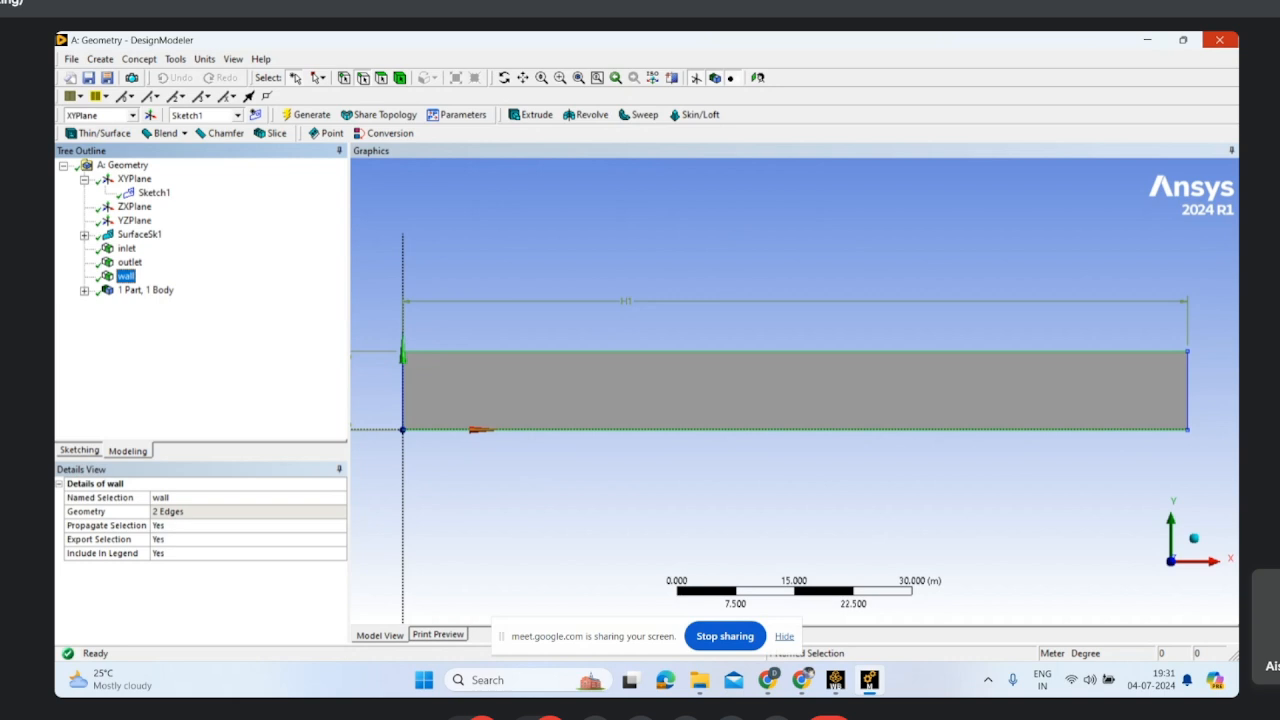
# Step: Regenerate the model and close DesignModeler, then add a Mesh component system linked to the Geometry cell in Workbench
pyautogui.click(324, 118)
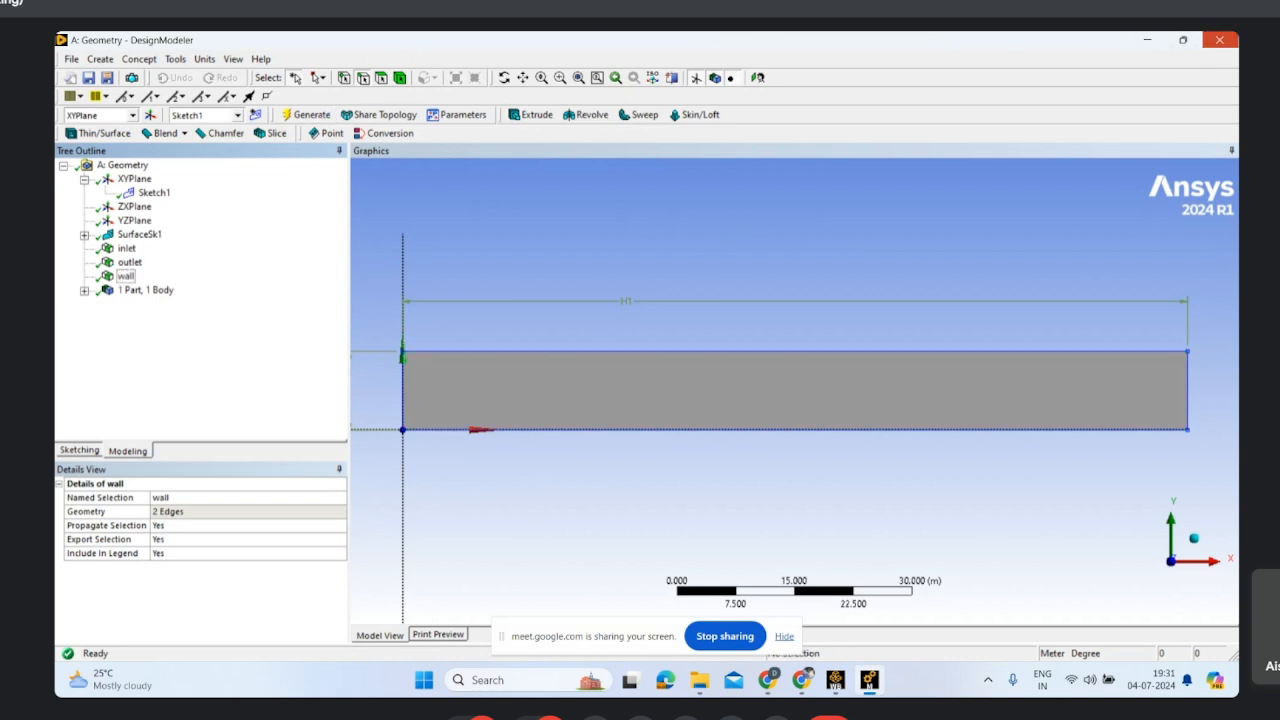
pyautogui.click(1219, 40)
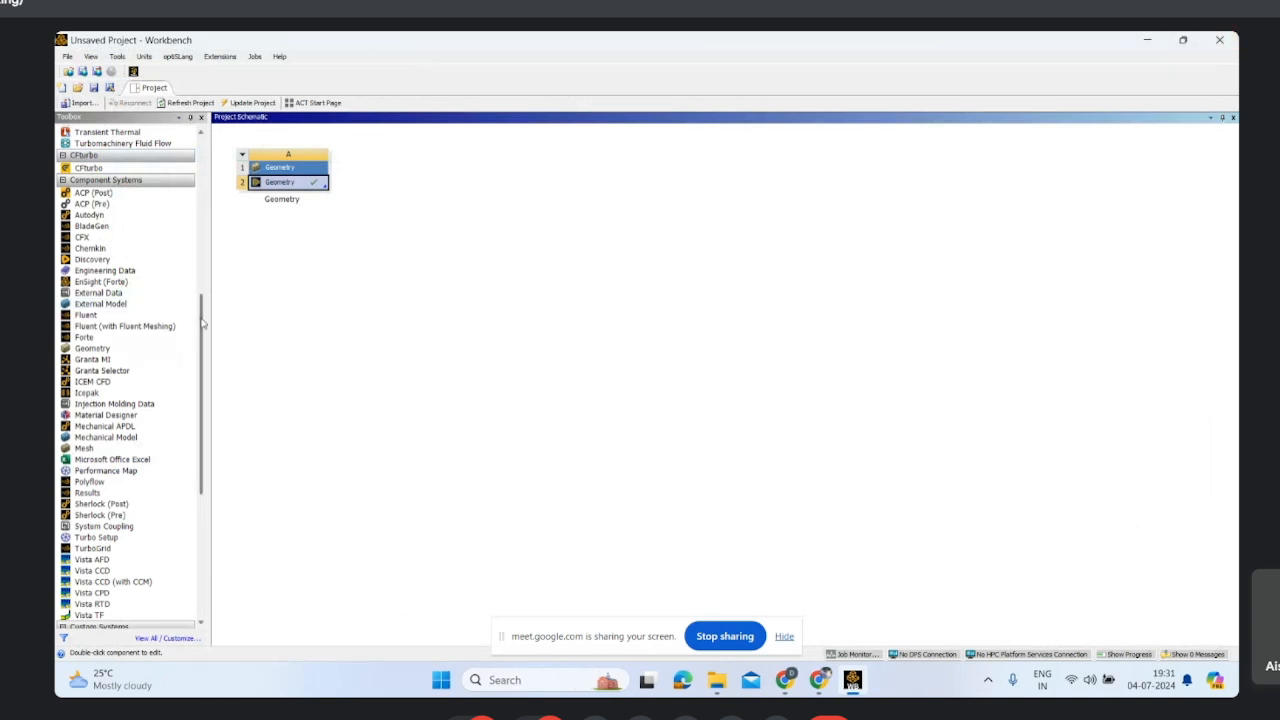
pyautogui.scroll(1, 200, 308)
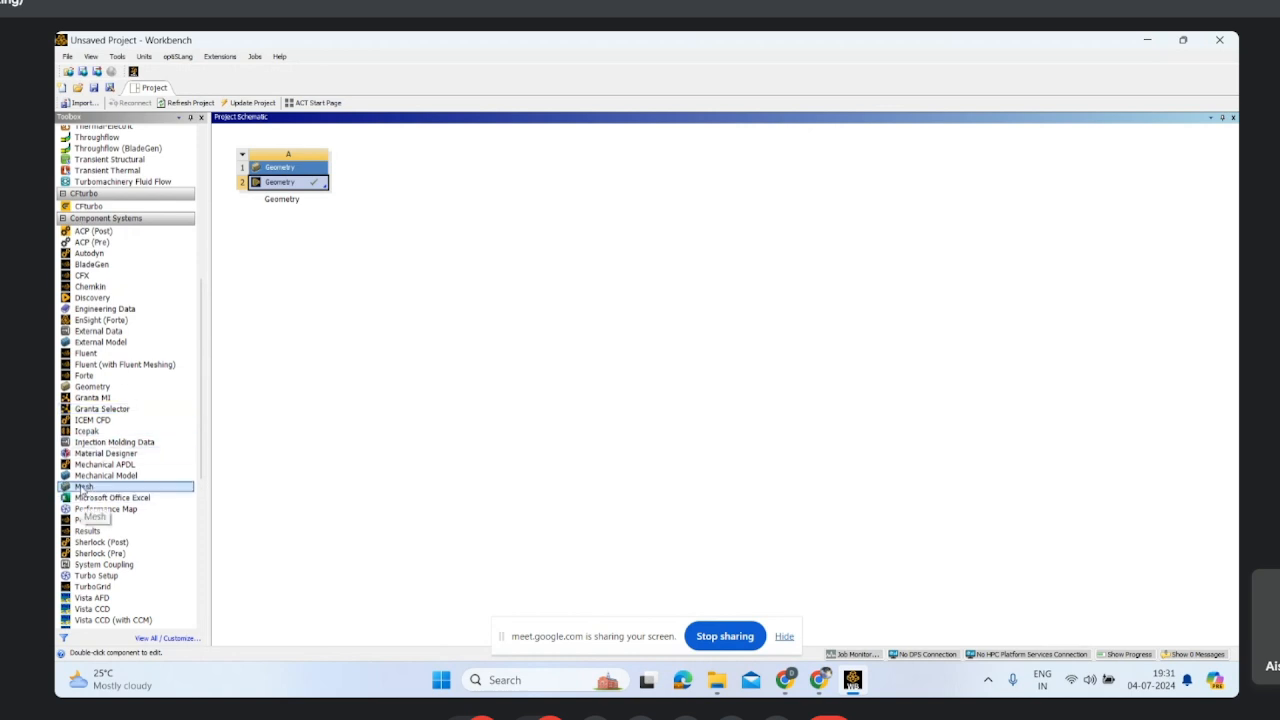
pyautogui.moveTo(83, 490); pyautogui.dragTo(271, 188)
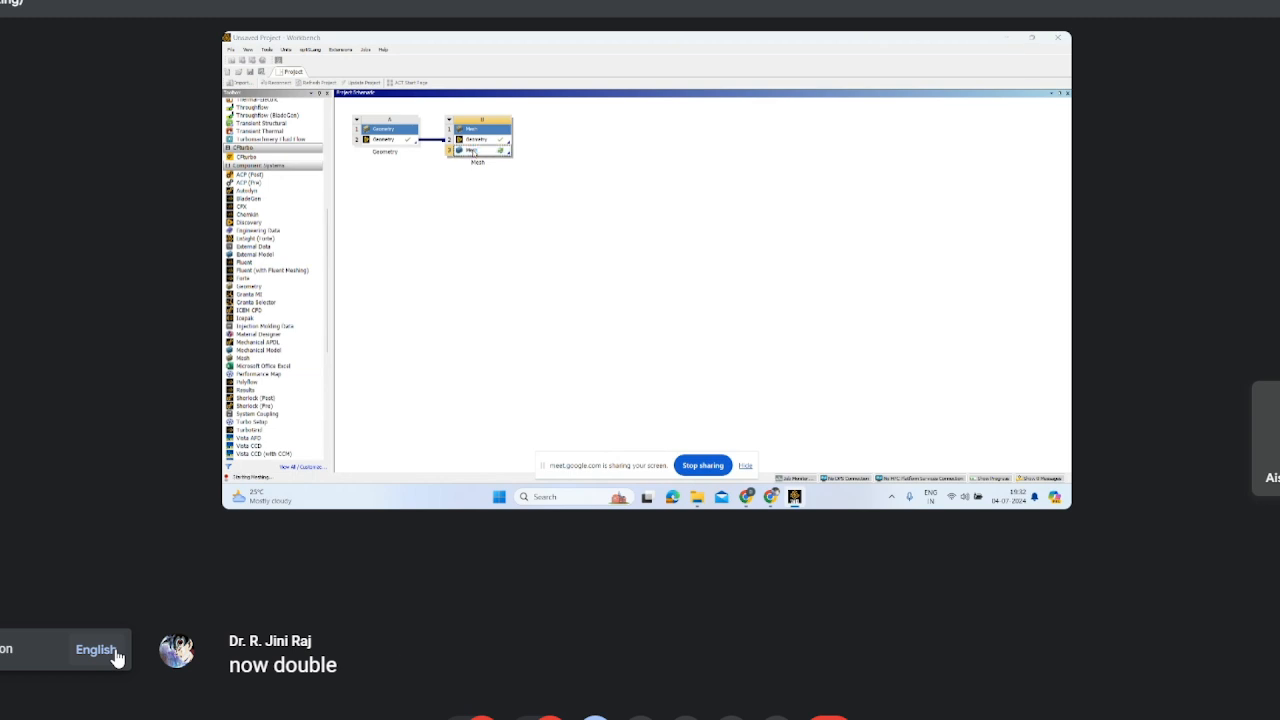
pyautogui.click(96, 650)
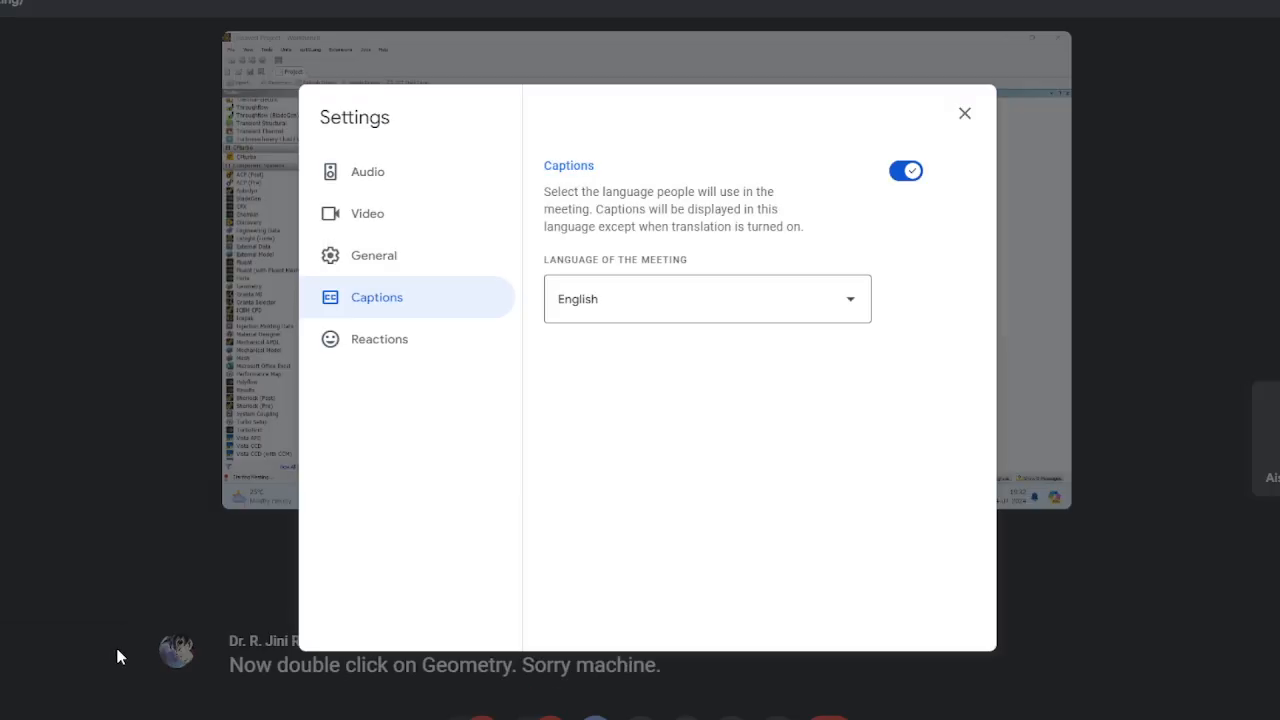
pyautogui.click(964, 113)
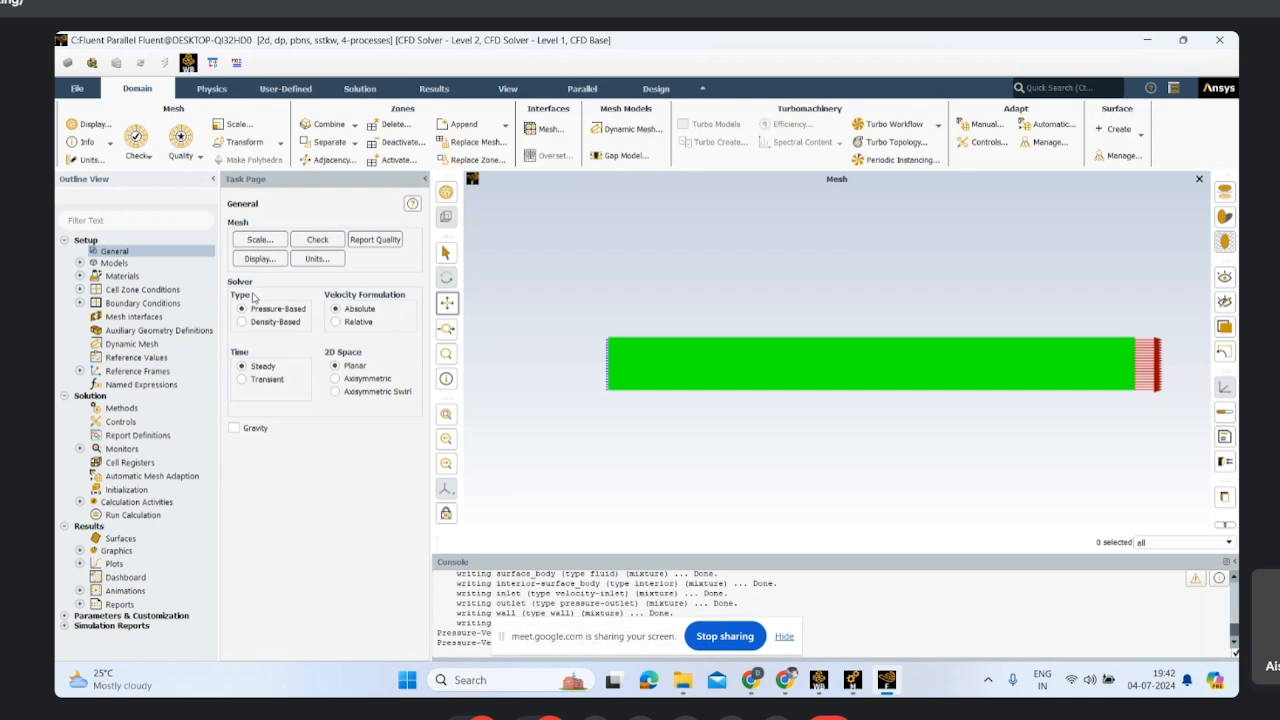
# Step: Enable the energy equation and set the viscous model to Laminar
pyautogui.click(80, 263)
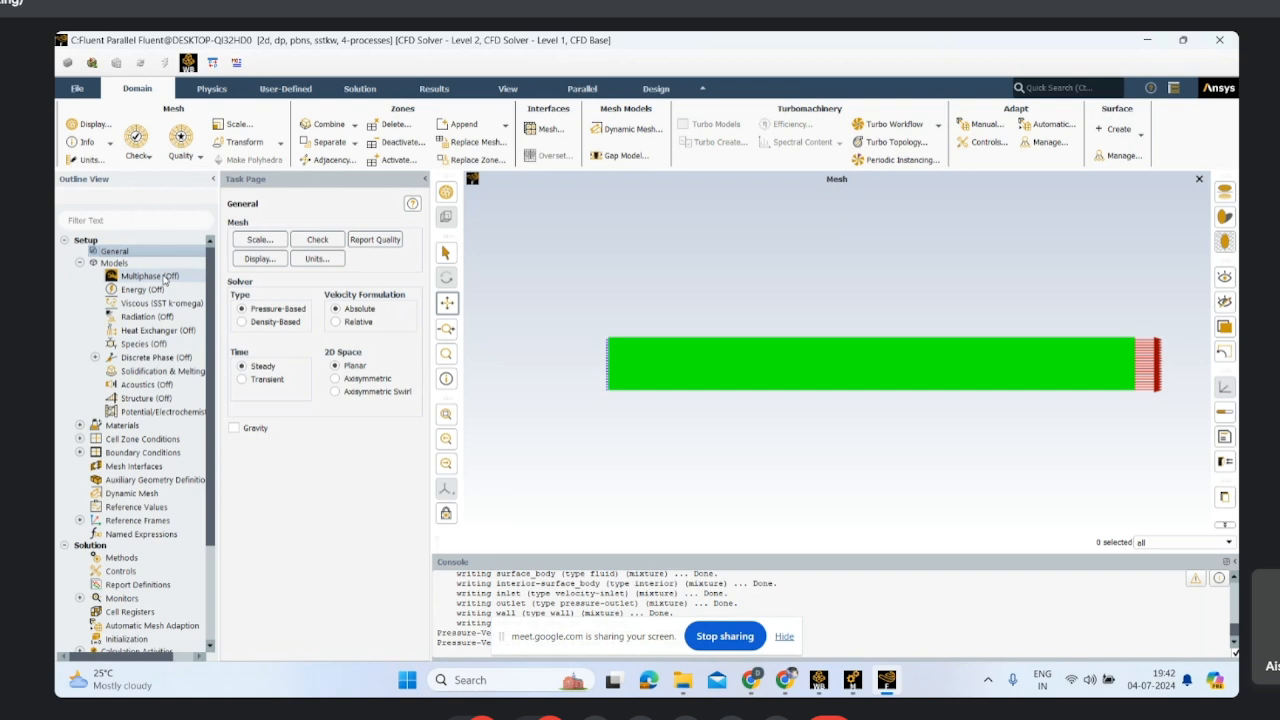
pyautogui.doubleClick(158, 304)
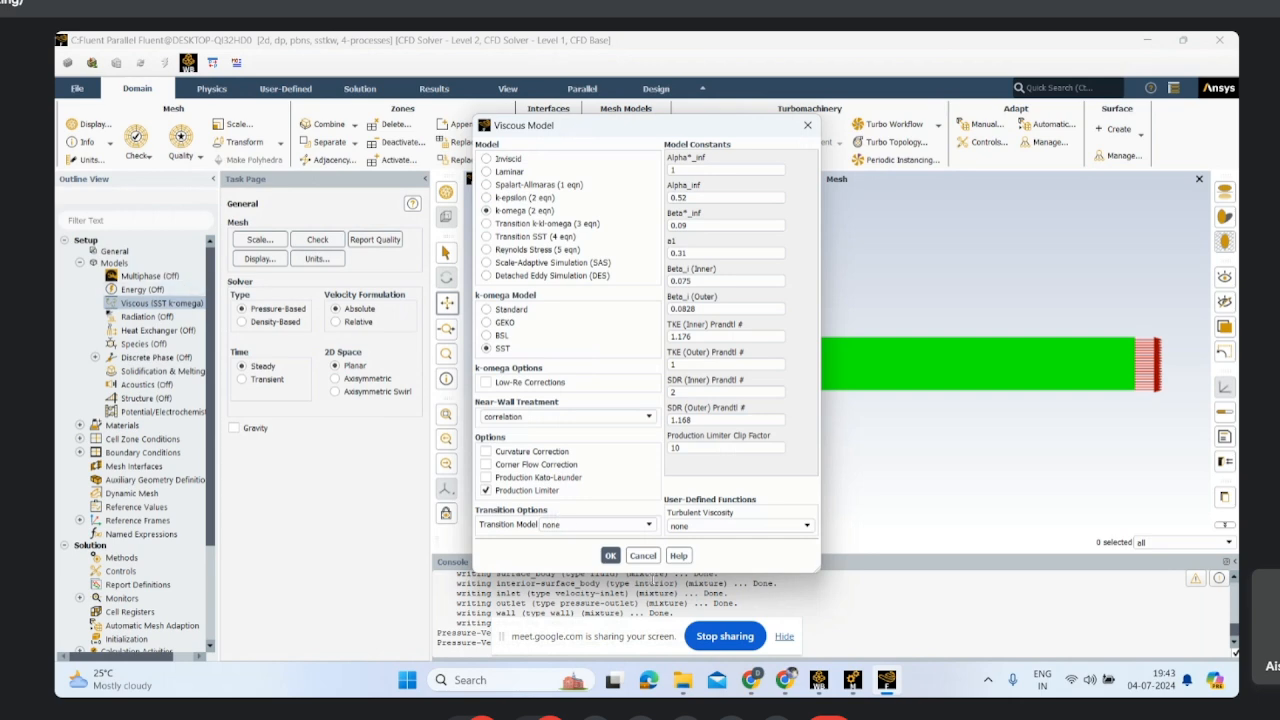
pyautogui.click(641, 556)
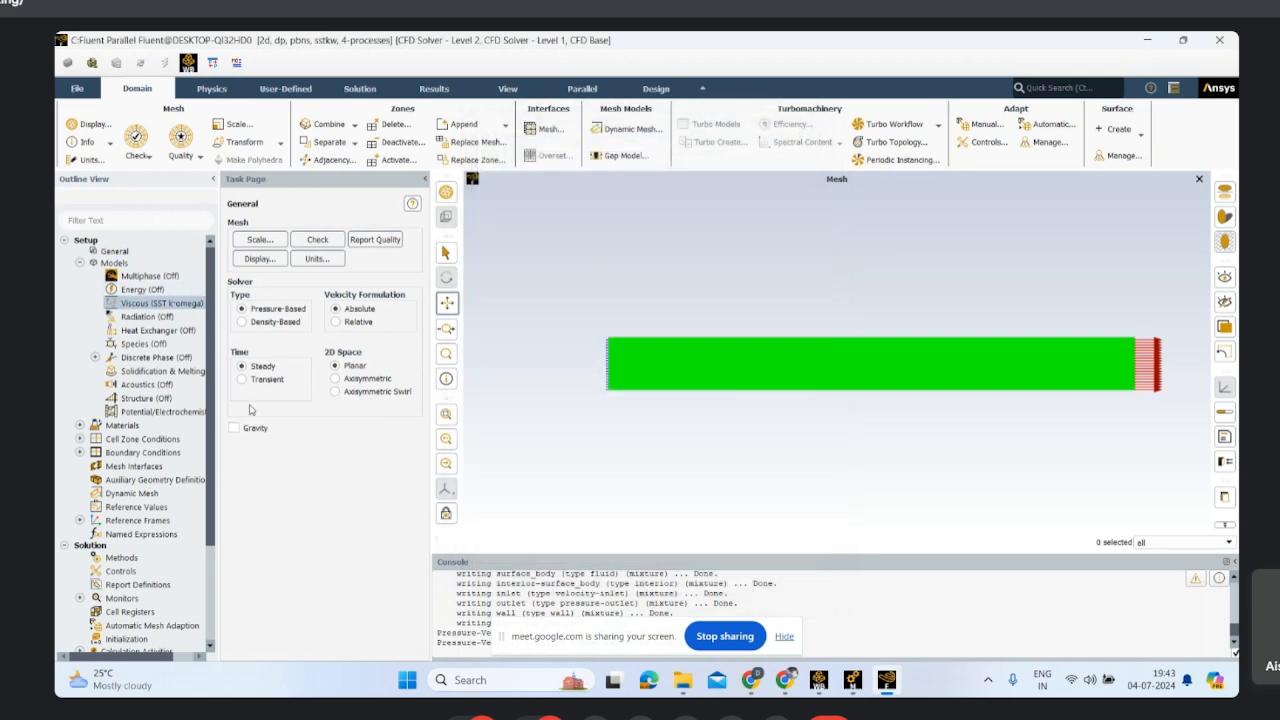
pyautogui.doubleClick(142, 289)
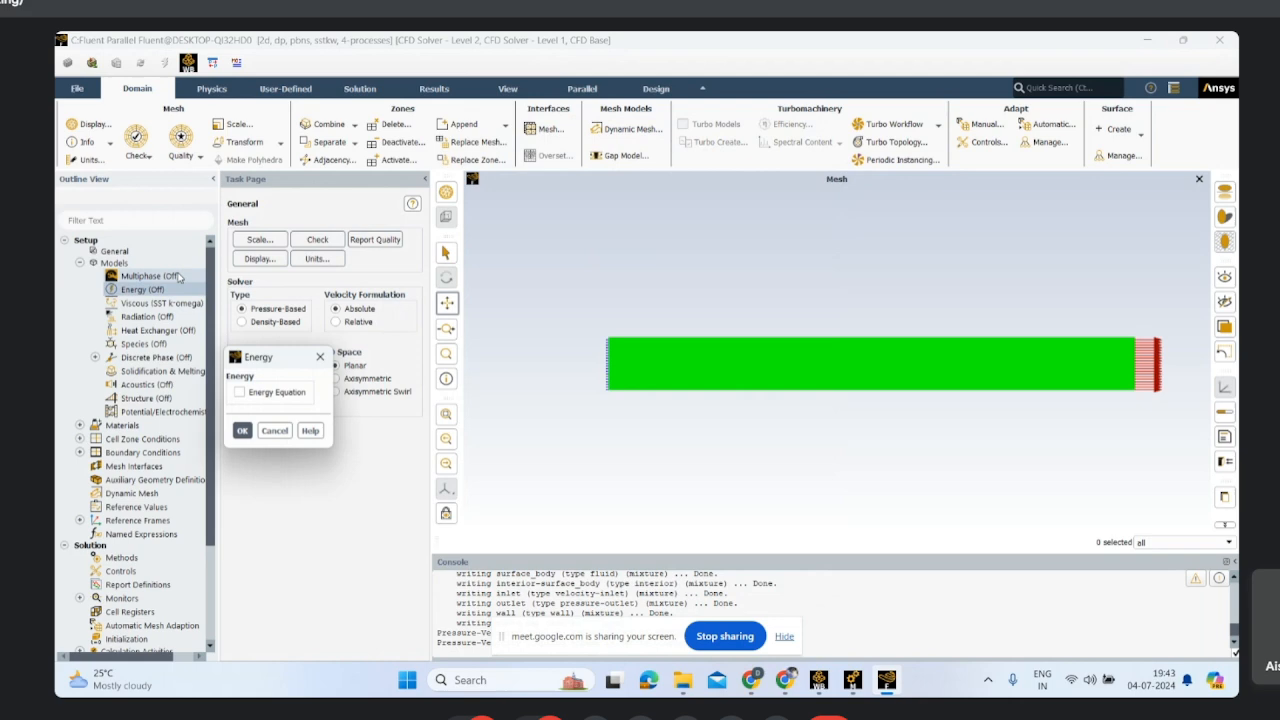
pyautogui.click(239, 392)
pyautogui.click(243, 431)
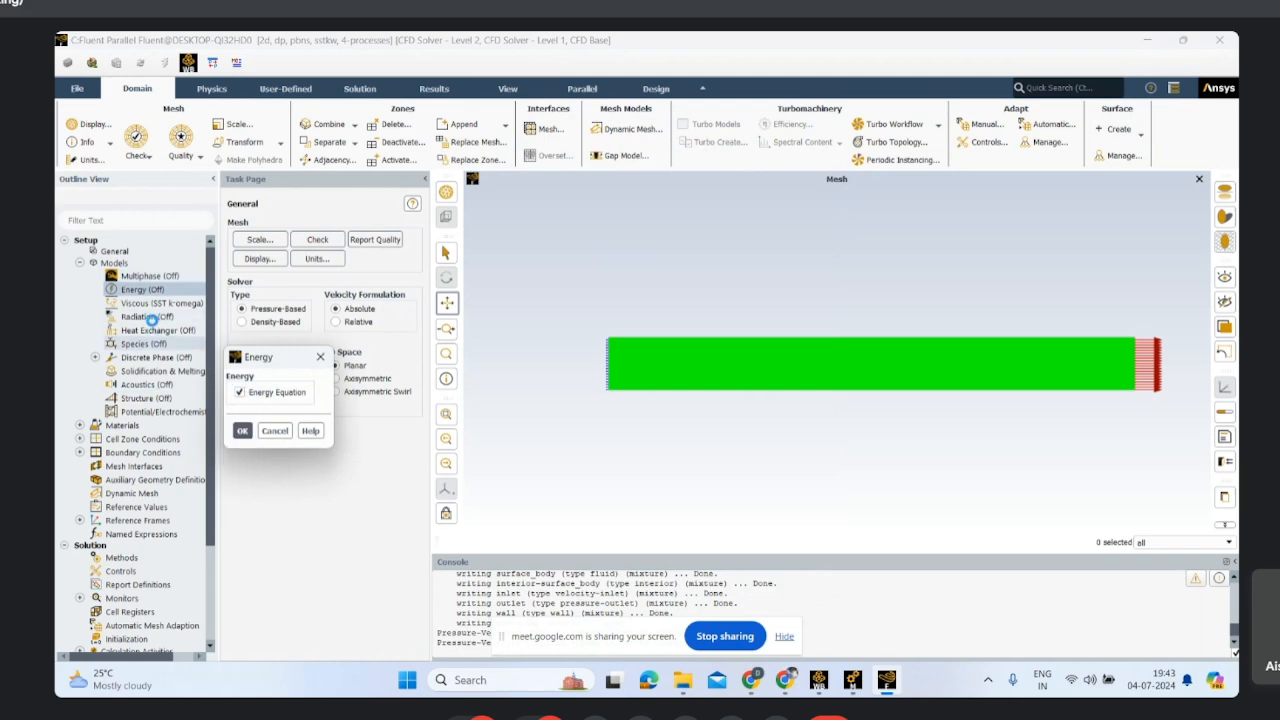
pyautogui.doubleClick(157, 303)
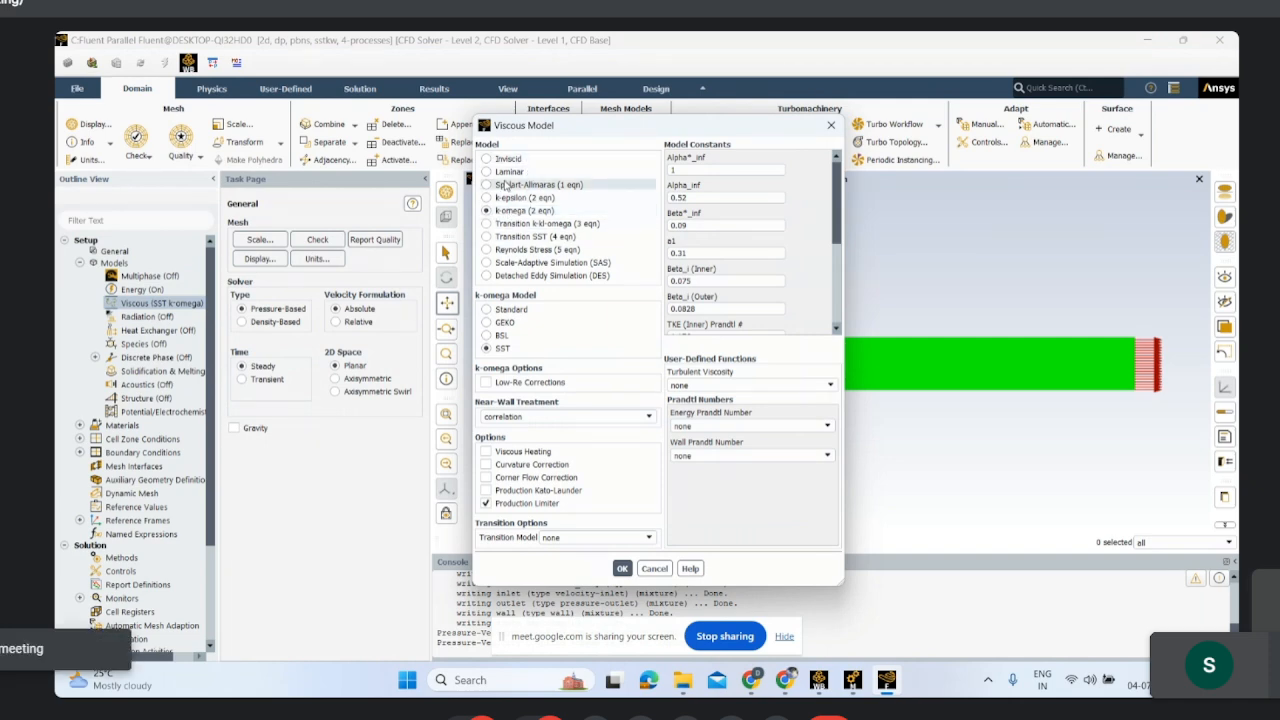
pyautogui.click(505, 174)
pyautogui.click(512, 352)
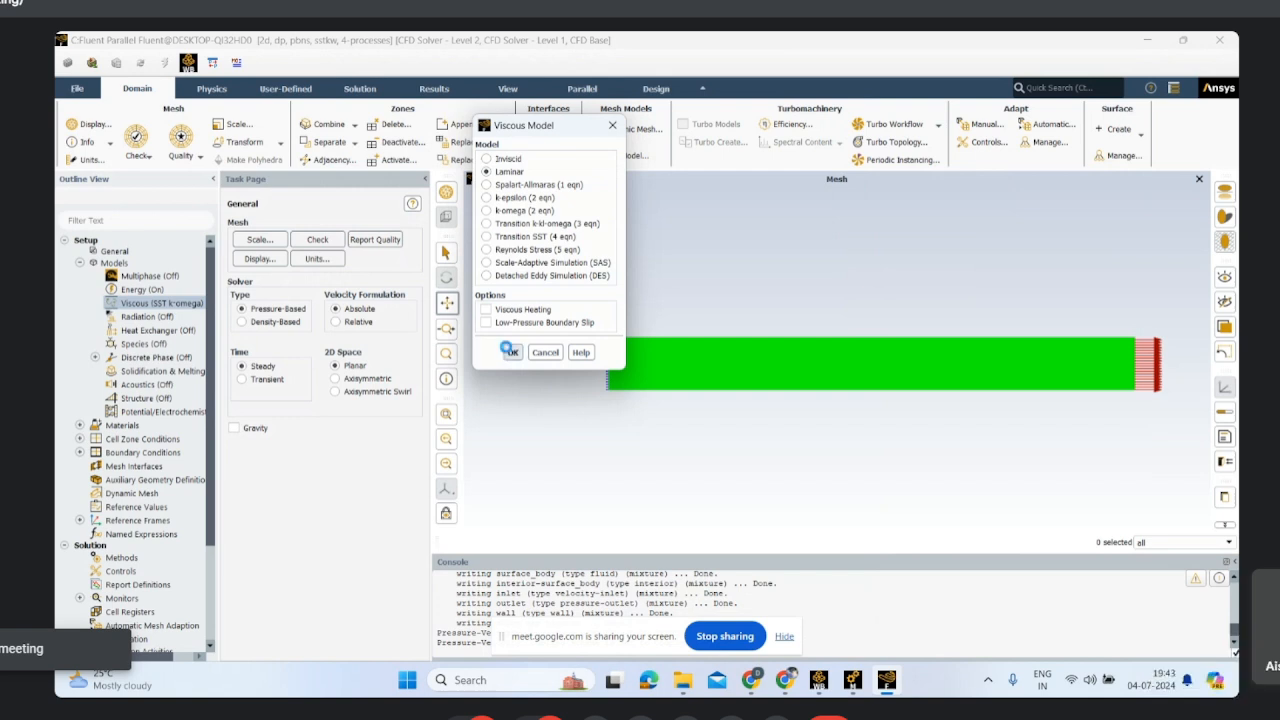
# Step: Open the fluid material air for editing and set its density to ideal-gas
pyautogui.click(80, 426)
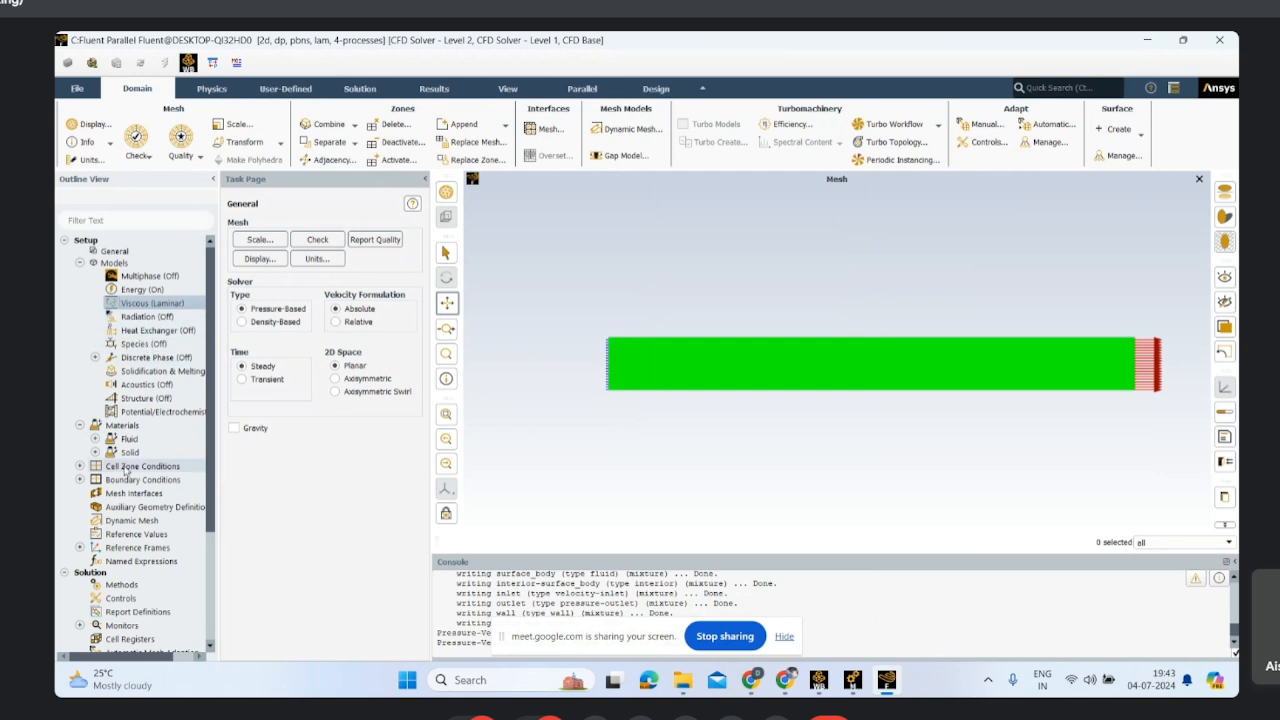
pyautogui.click(96, 441)
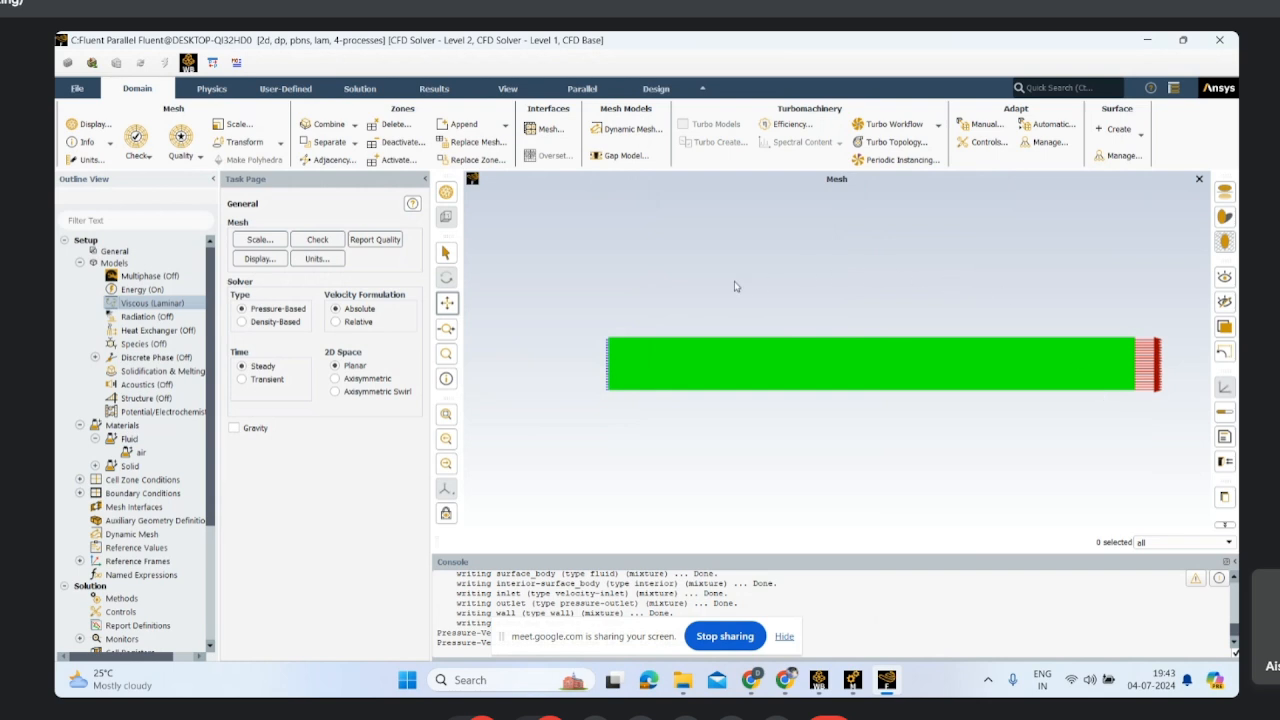
pyautogui.doubleClick(139, 454)
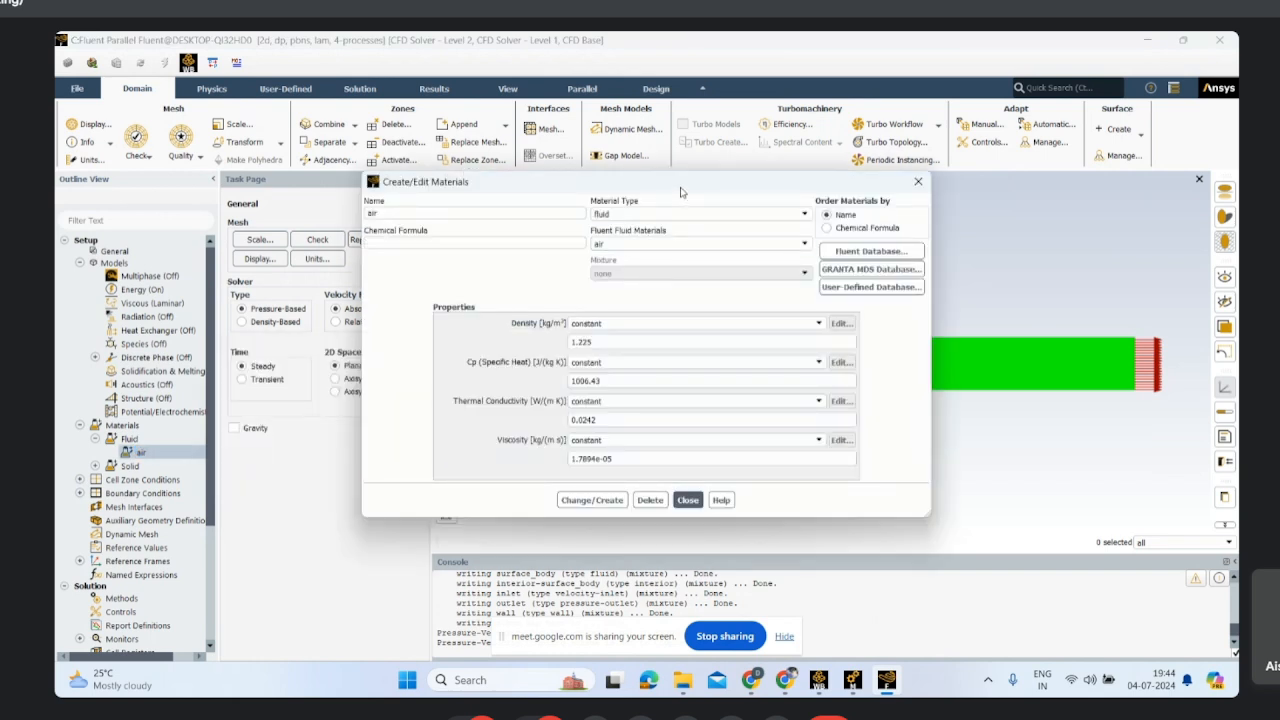
pyautogui.moveTo(680, 191); pyautogui.dragTo(680, 145)
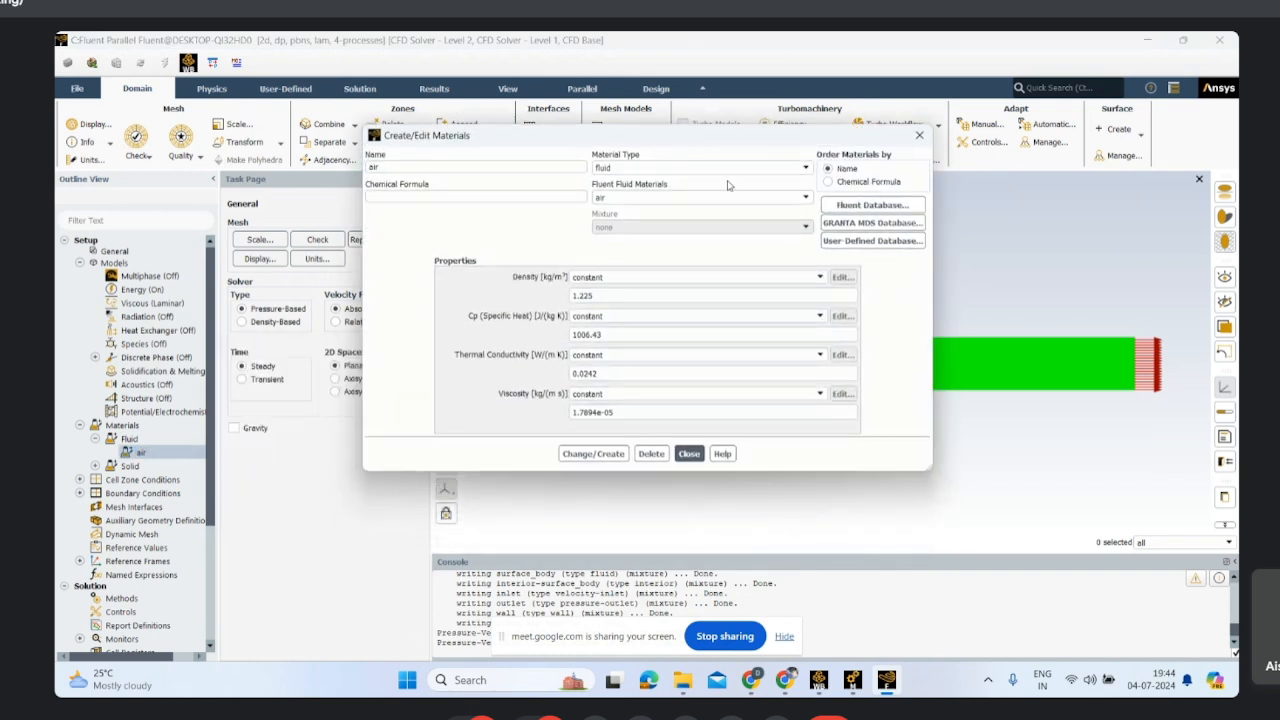
pyautogui.click(731, 277)
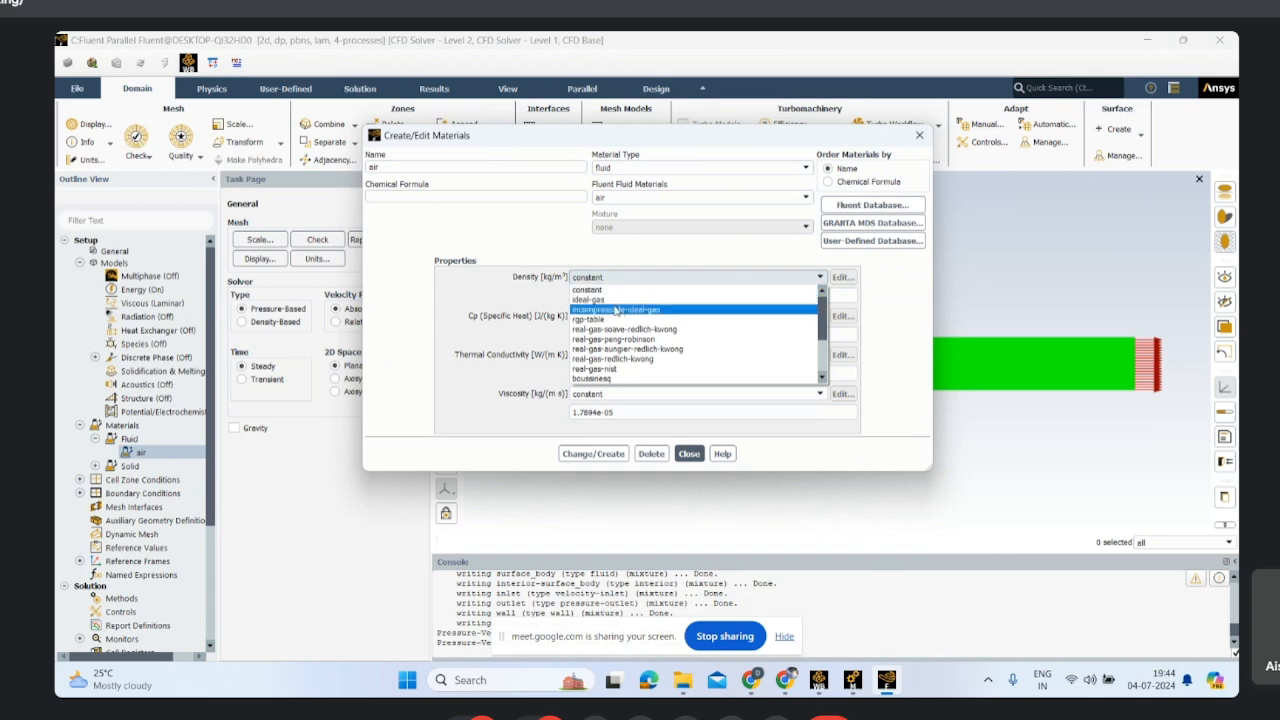
pyautogui.click(611, 302)
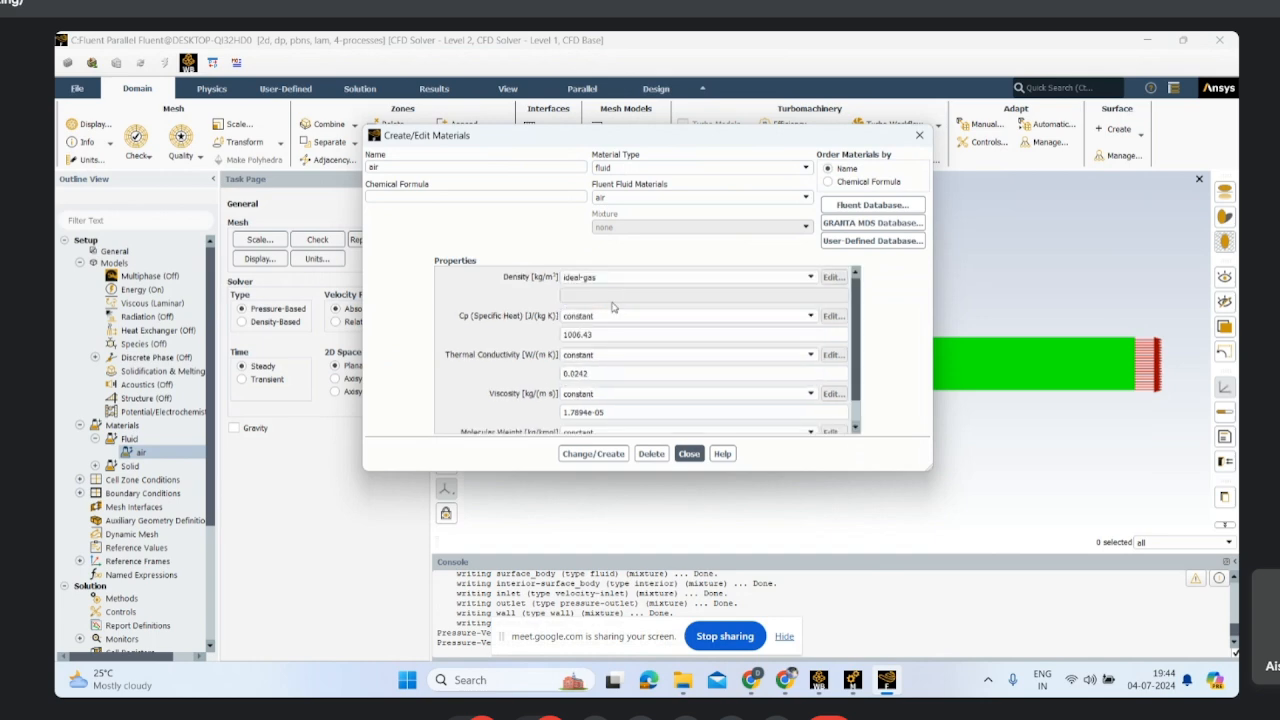
# Step: Set air's viscosity to the three-coefficient Sutherland law, then apply the material changes and close the material editor
pyautogui.click(600, 394)
pyautogui.click(595, 467)
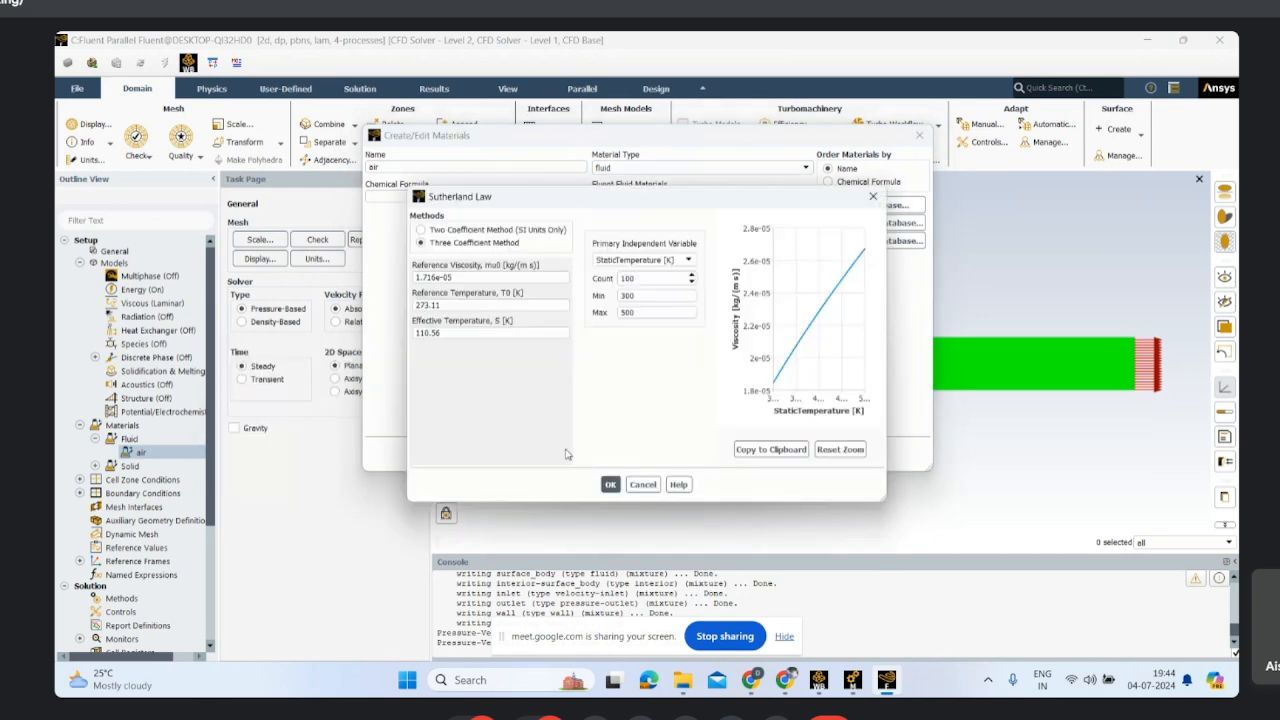
pyautogui.click(609, 484)
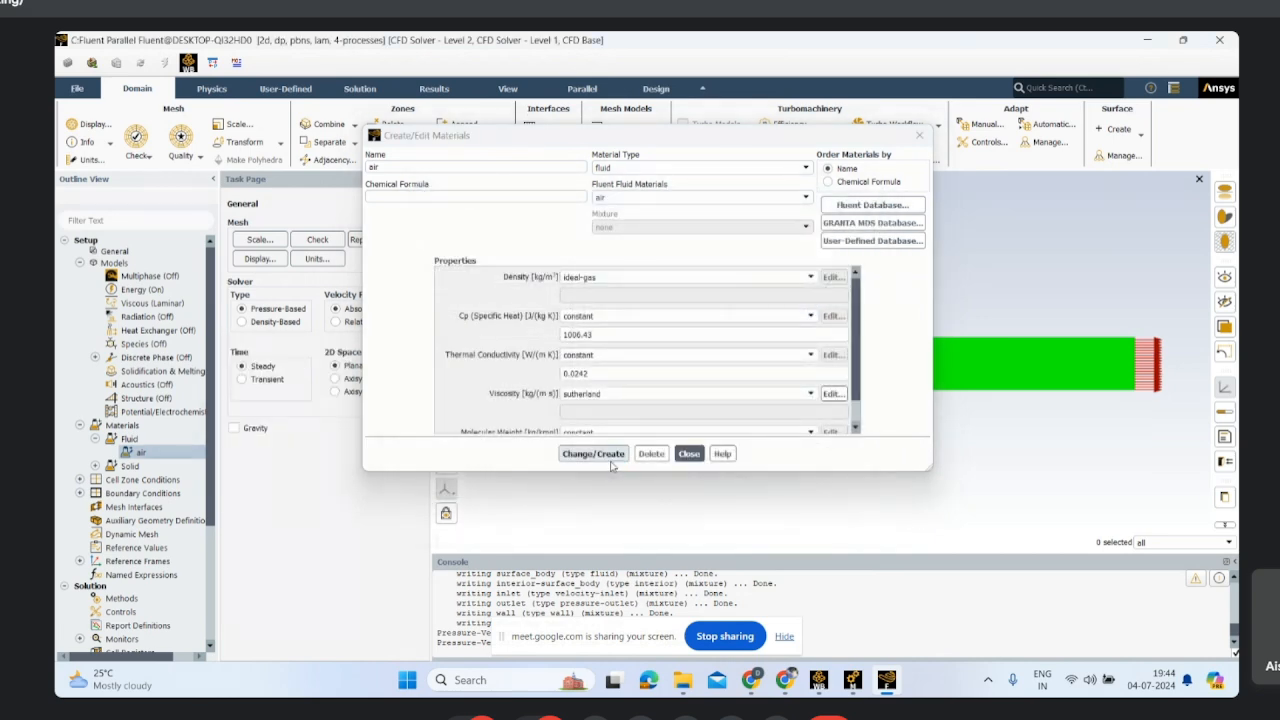
pyautogui.click(593, 454)
pyautogui.click(701, 456)
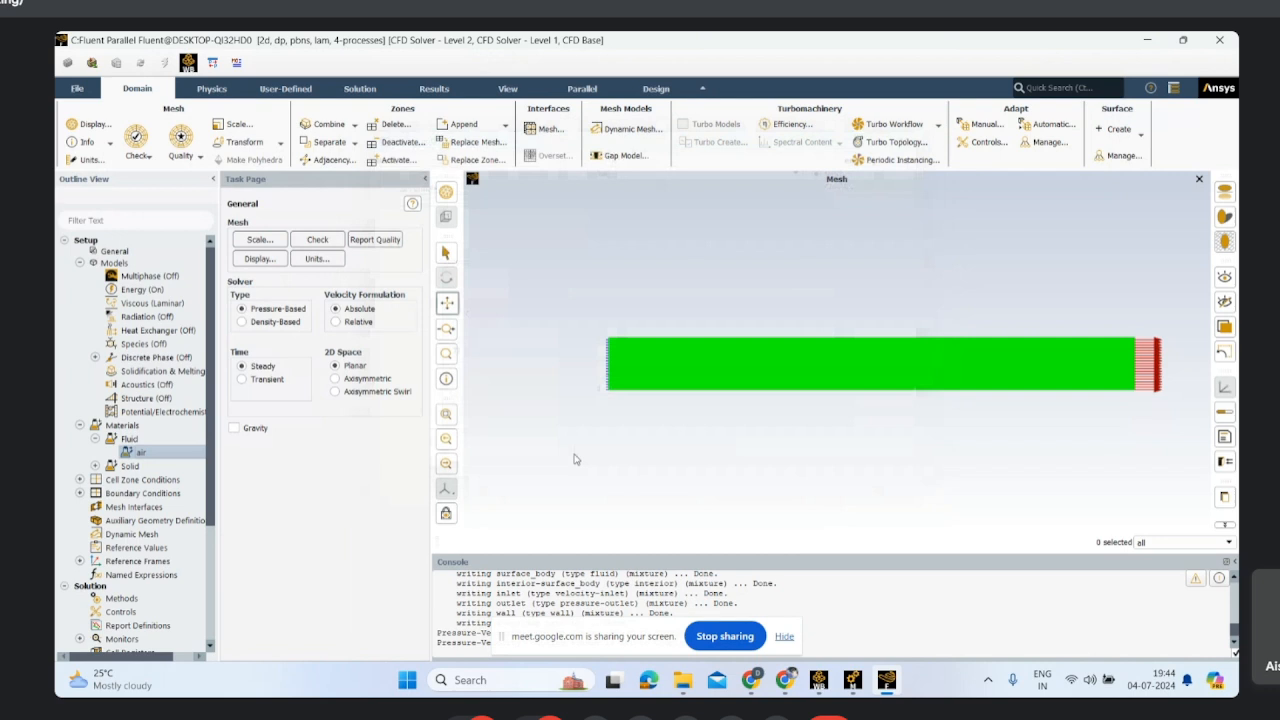
# Step: Set the inlet boundary's velocity magnitude to 20 m/s and its temperature to 295 K, and apply the settings
pyautogui.click(80, 494)
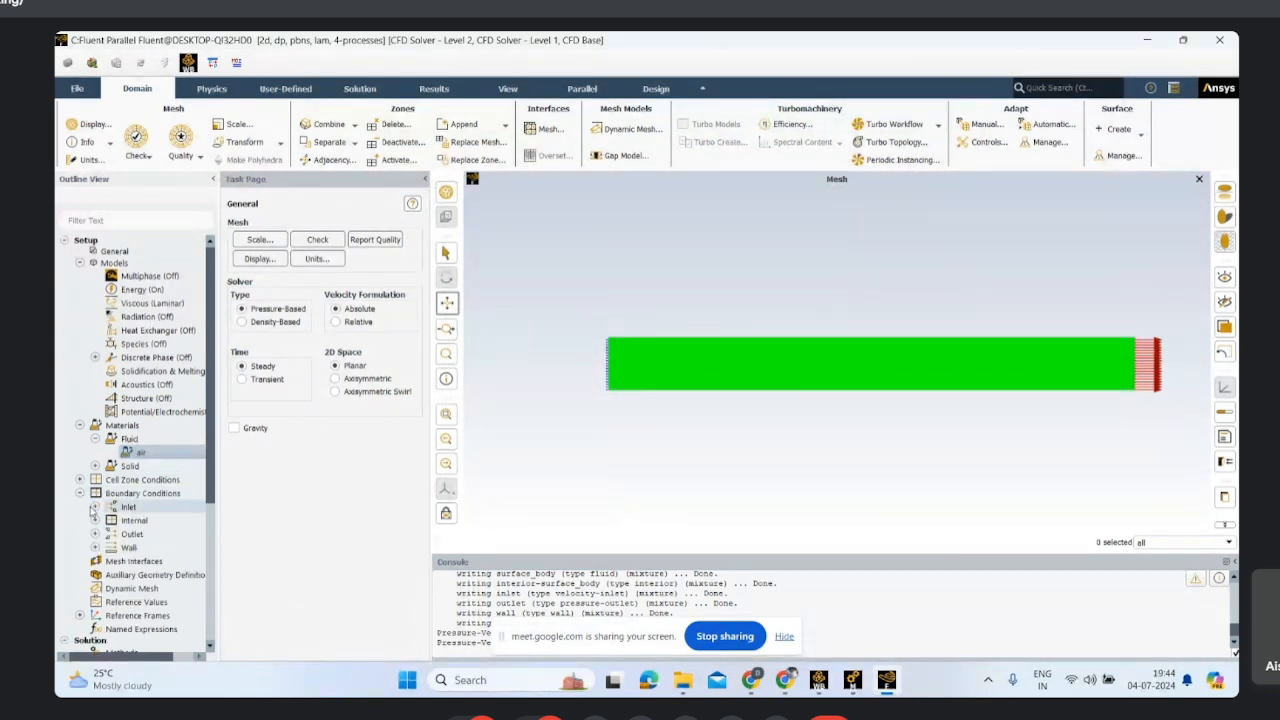
pyautogui.click(96, 507)
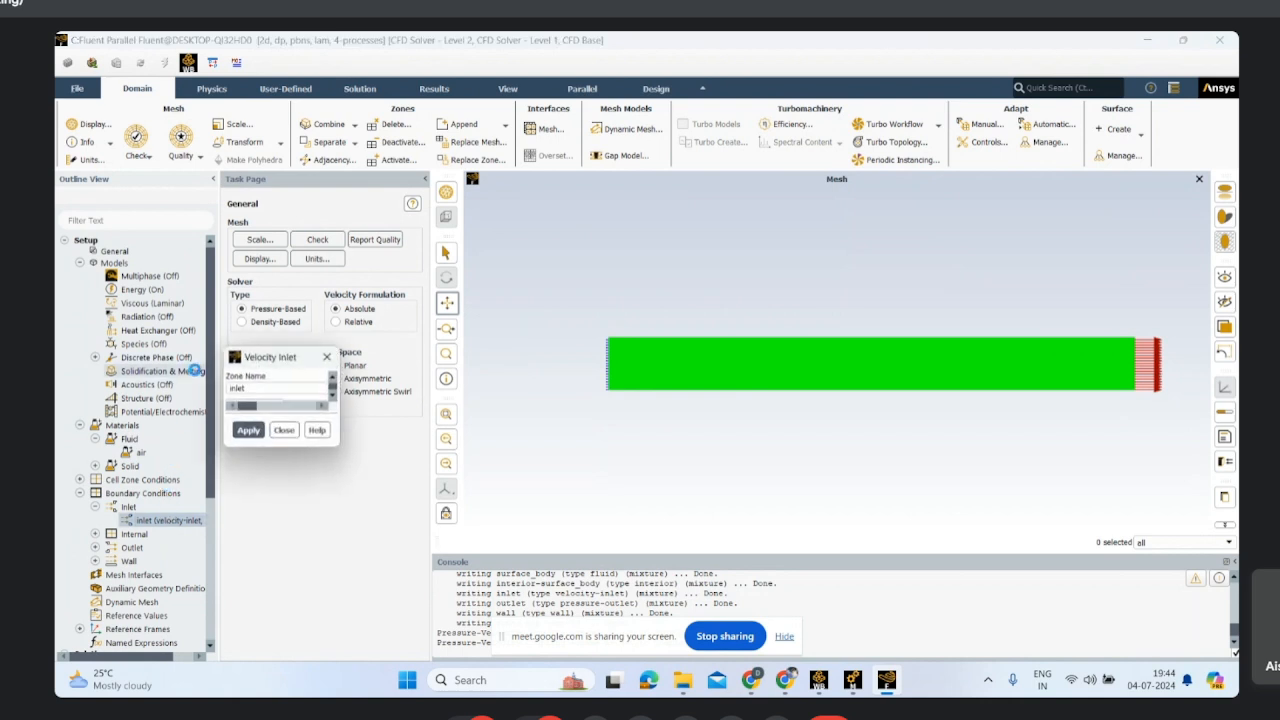
pyautogui.moveTo(448, 369); pyautogui.dragTo(582, 256)
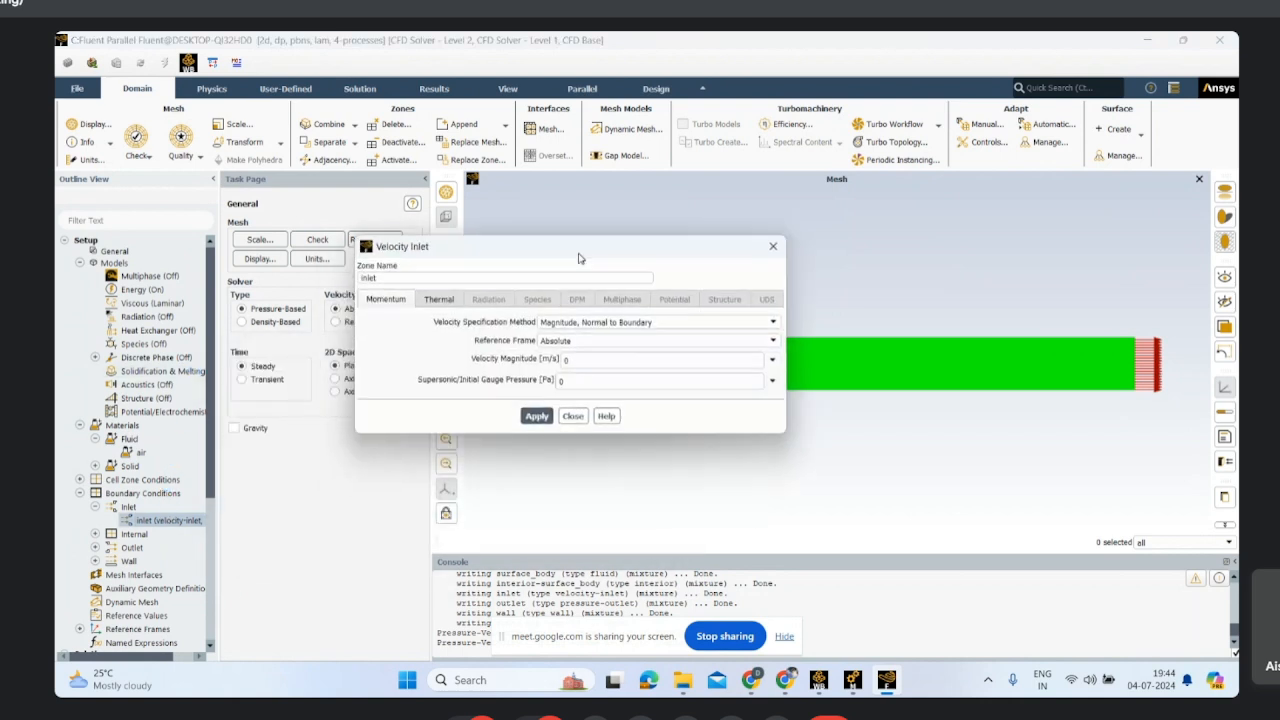
pyautogui.click(572, 357)
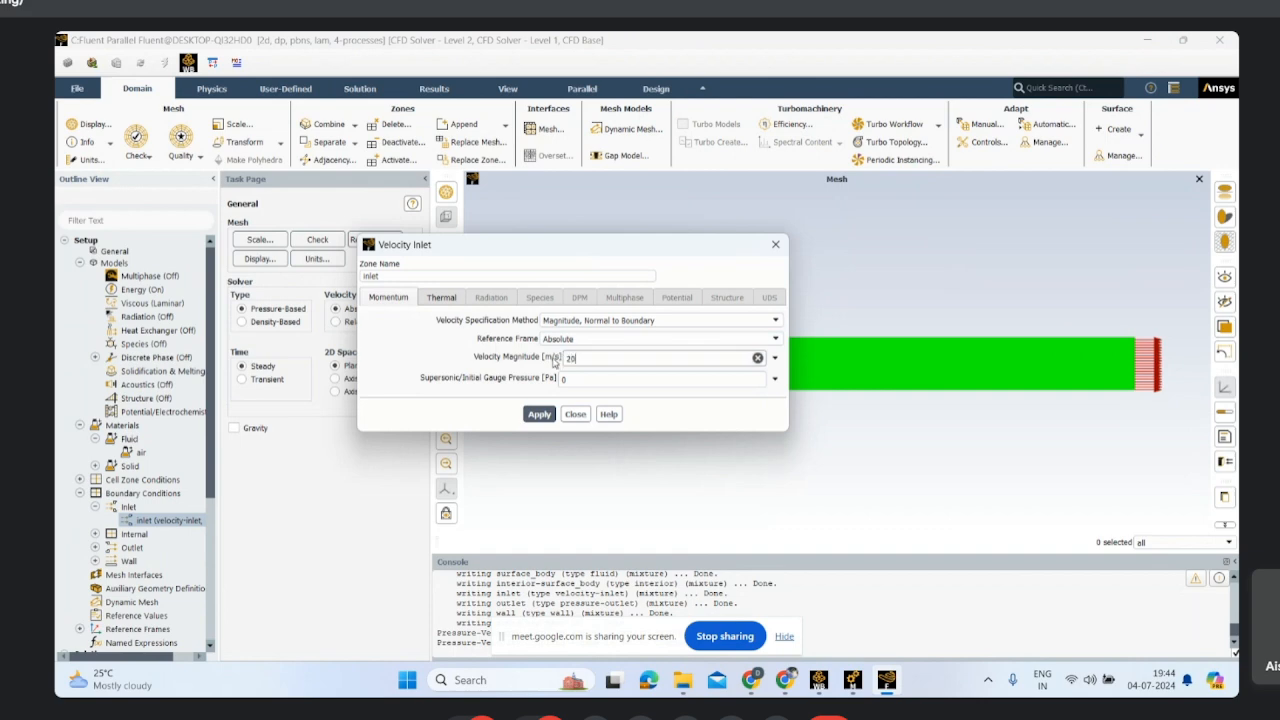
pyautogui.press('BackSpace')
pyautogui.write('20')
pyautogui.click(442, 300)
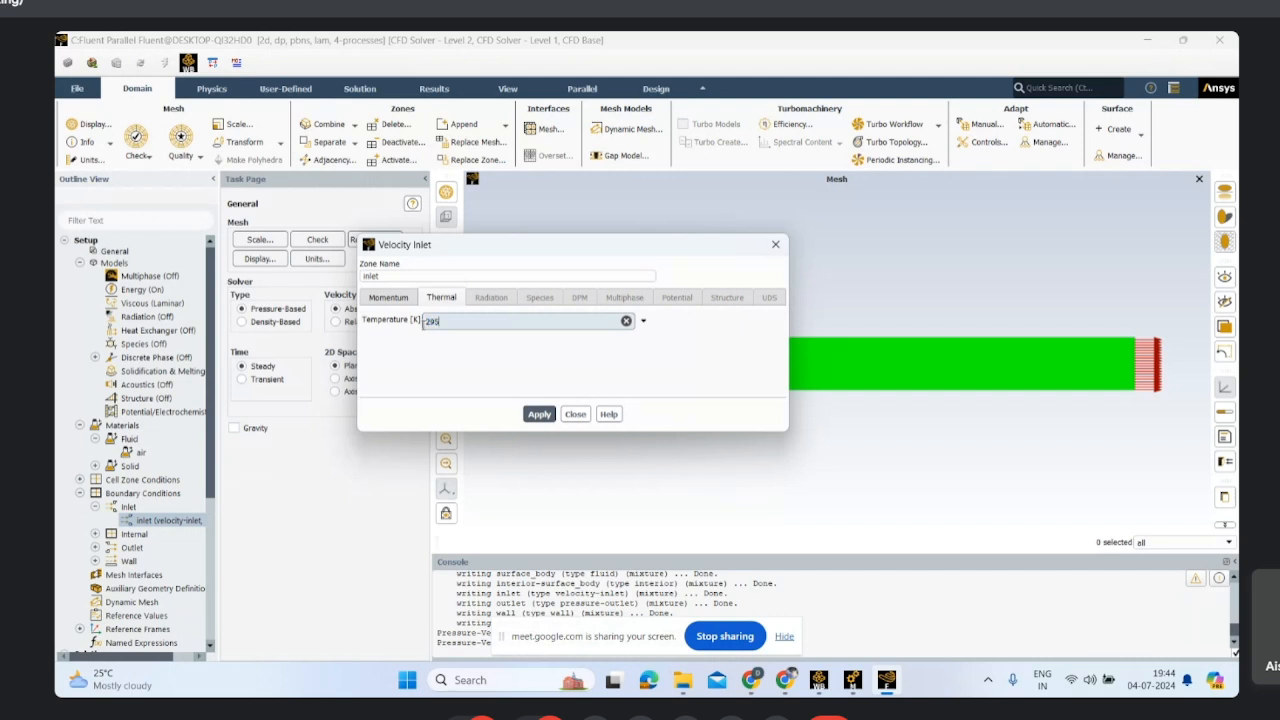
pyautogui.click(537, 414)
pyautogui.click(575, 414)
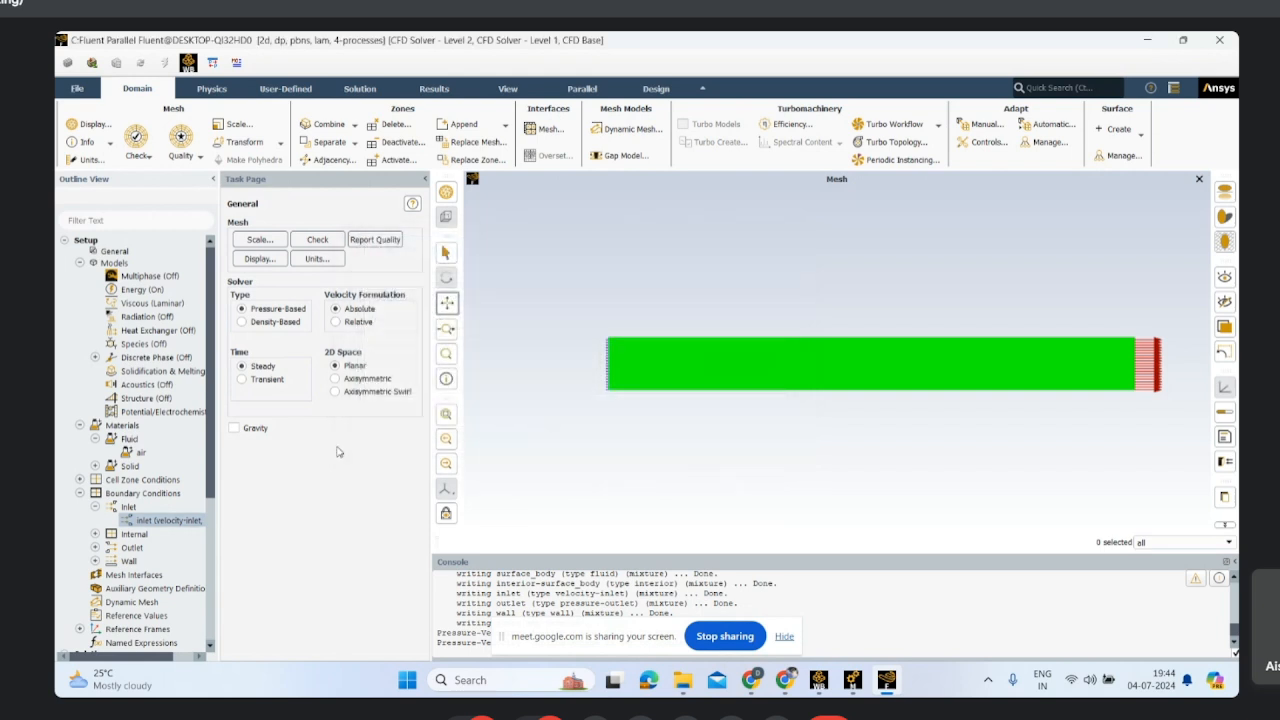
# Step: Review the outlet and wall boundary condition settings and the boundary types available for the wall zone
pyautogui.click(95, 534)
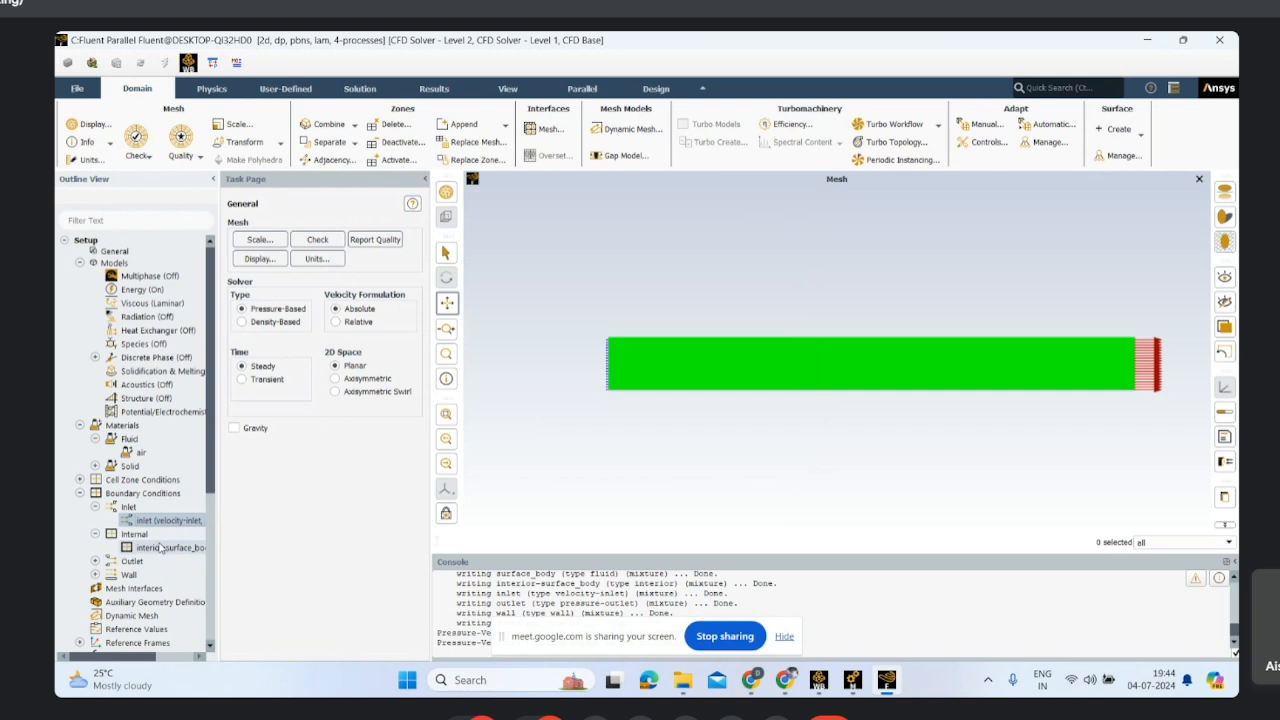
pyautogui.click(95, 561)
pyautogui.click(172, 576)
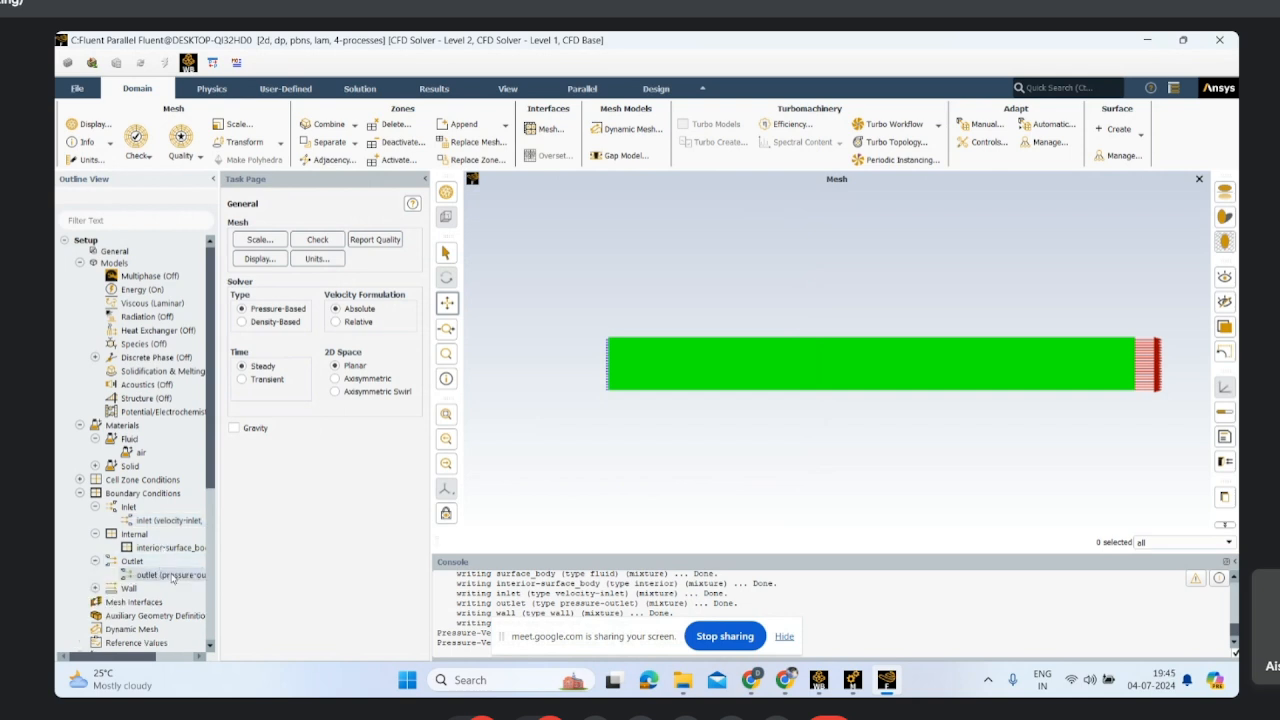
pyautogui.doubleClick(170, 575)
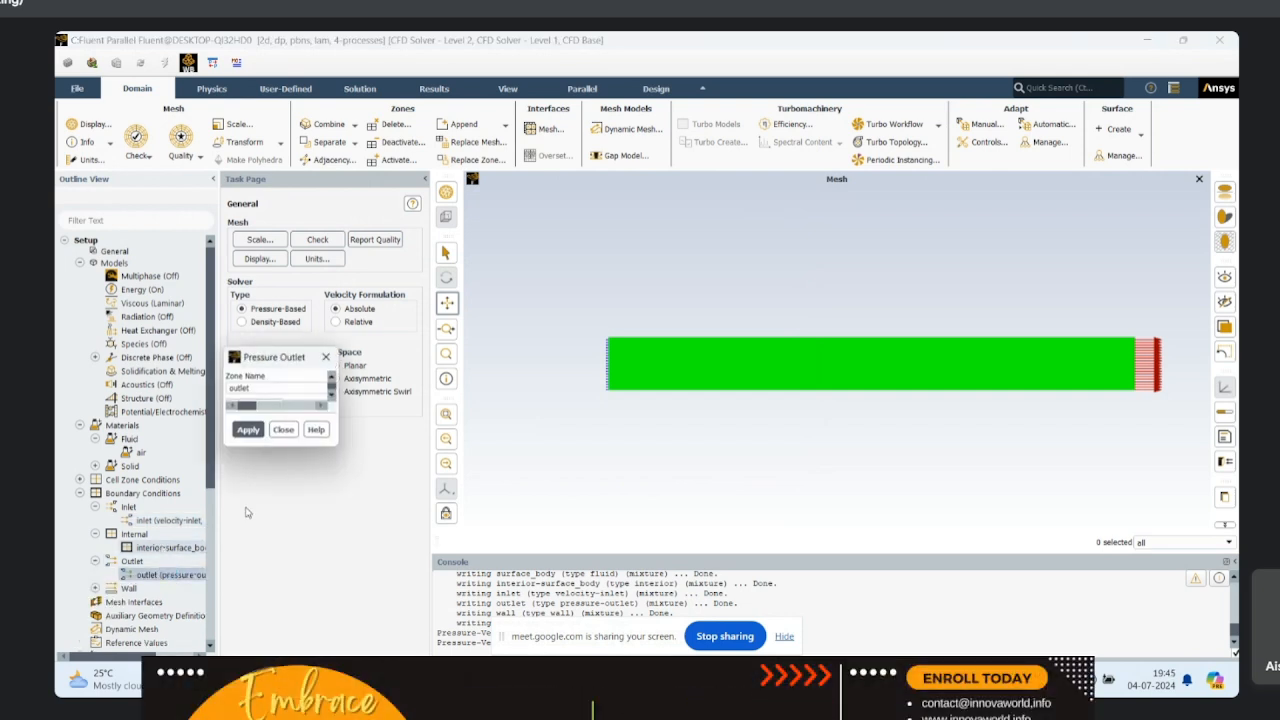
pyautogui.click(641, 358)
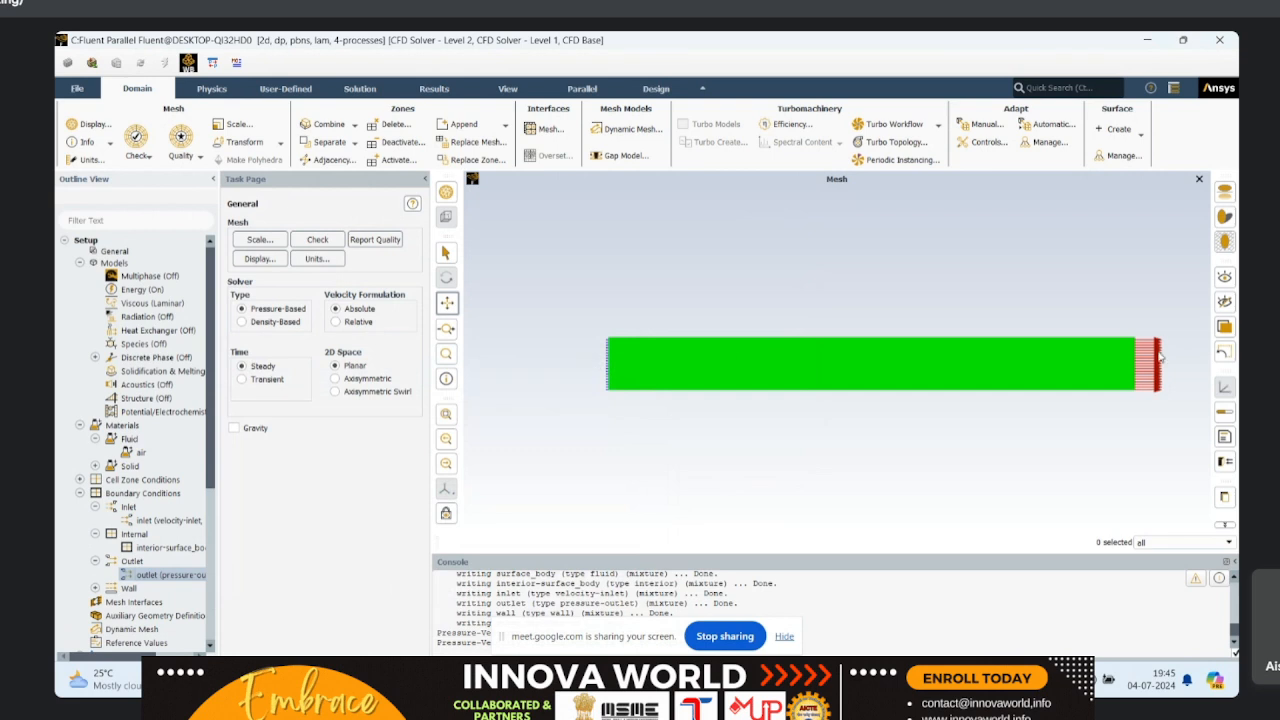
pyautogui.click(96, 588)
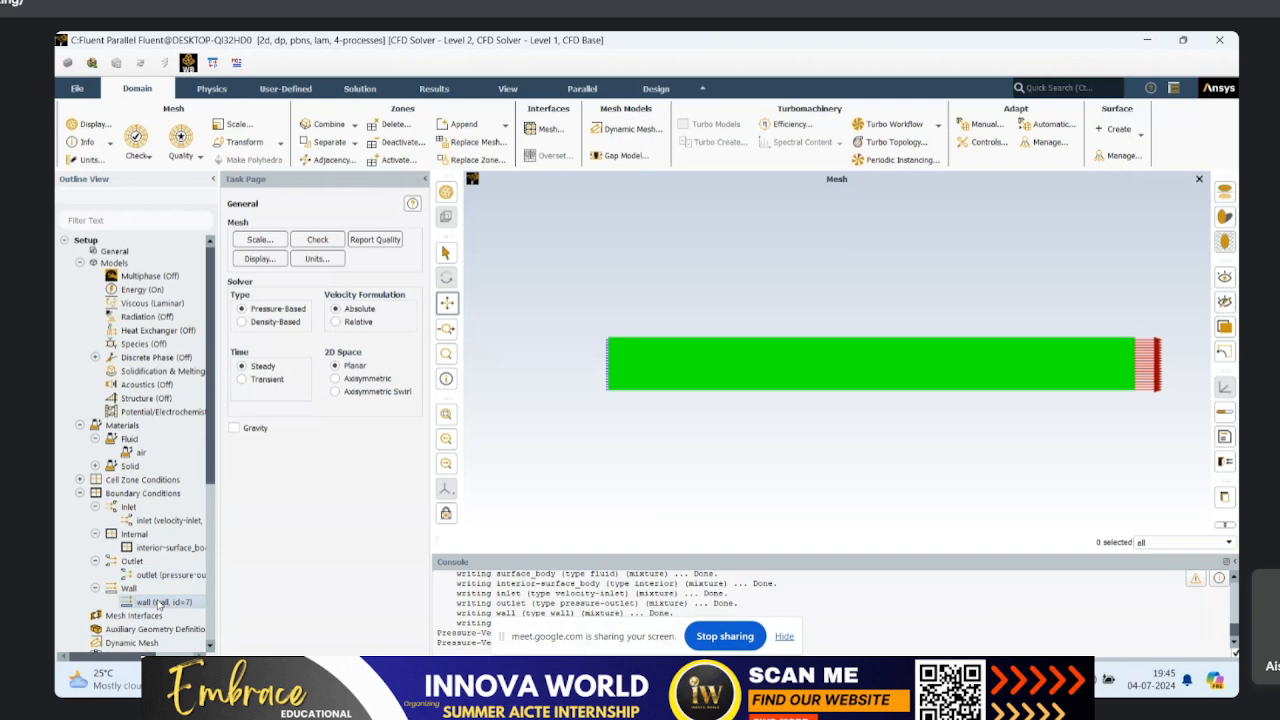
pyautogui.doubleClick(158, 603)
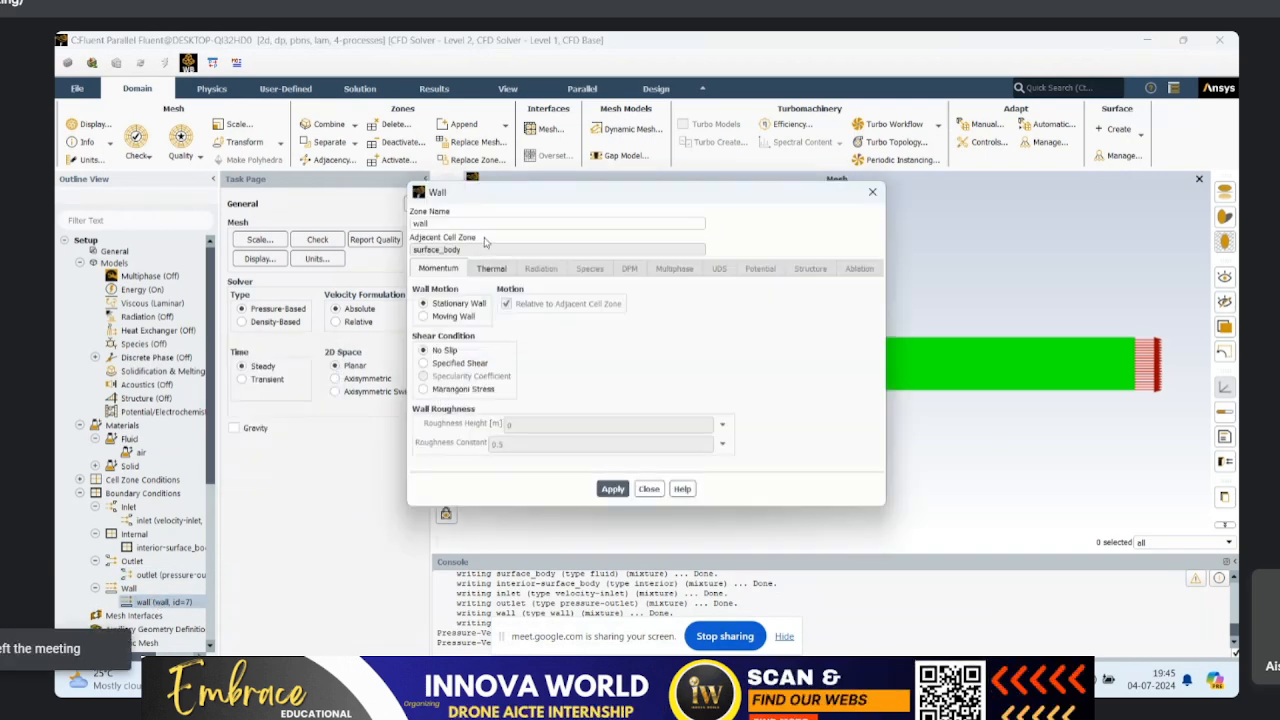
pyautogui.click(872, 192)
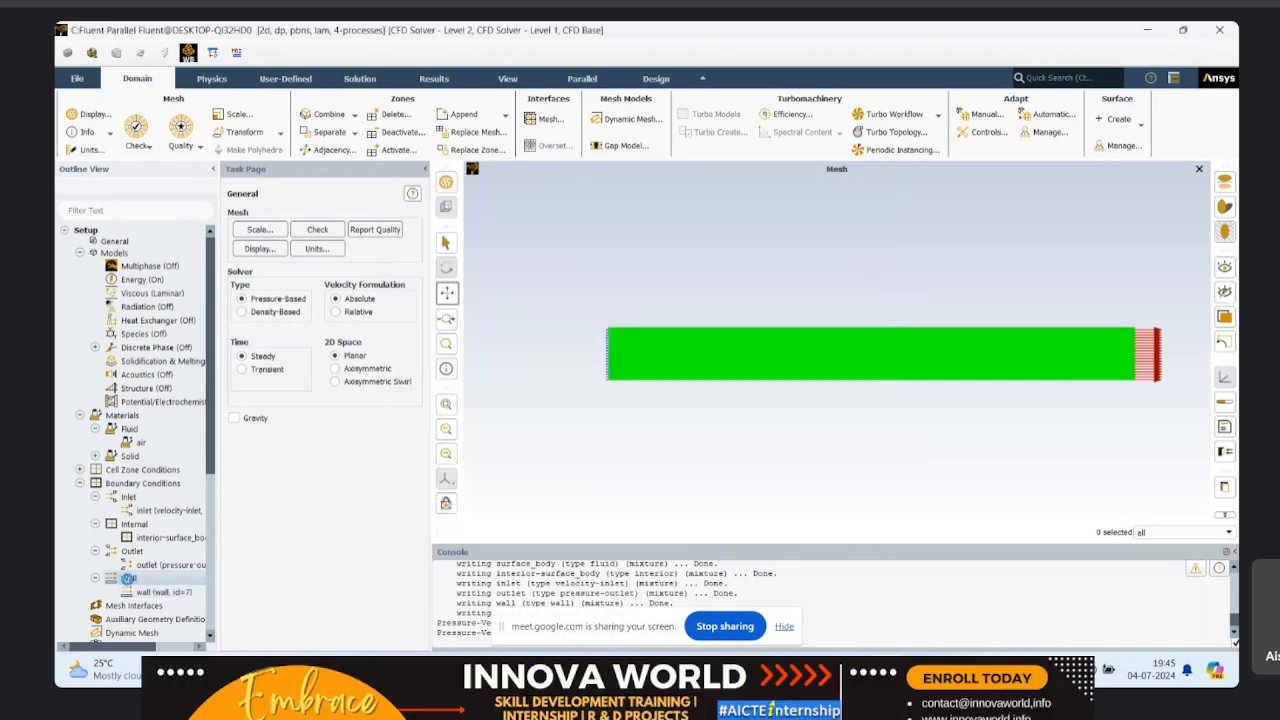
pyautogui.rightClick(128, 581)
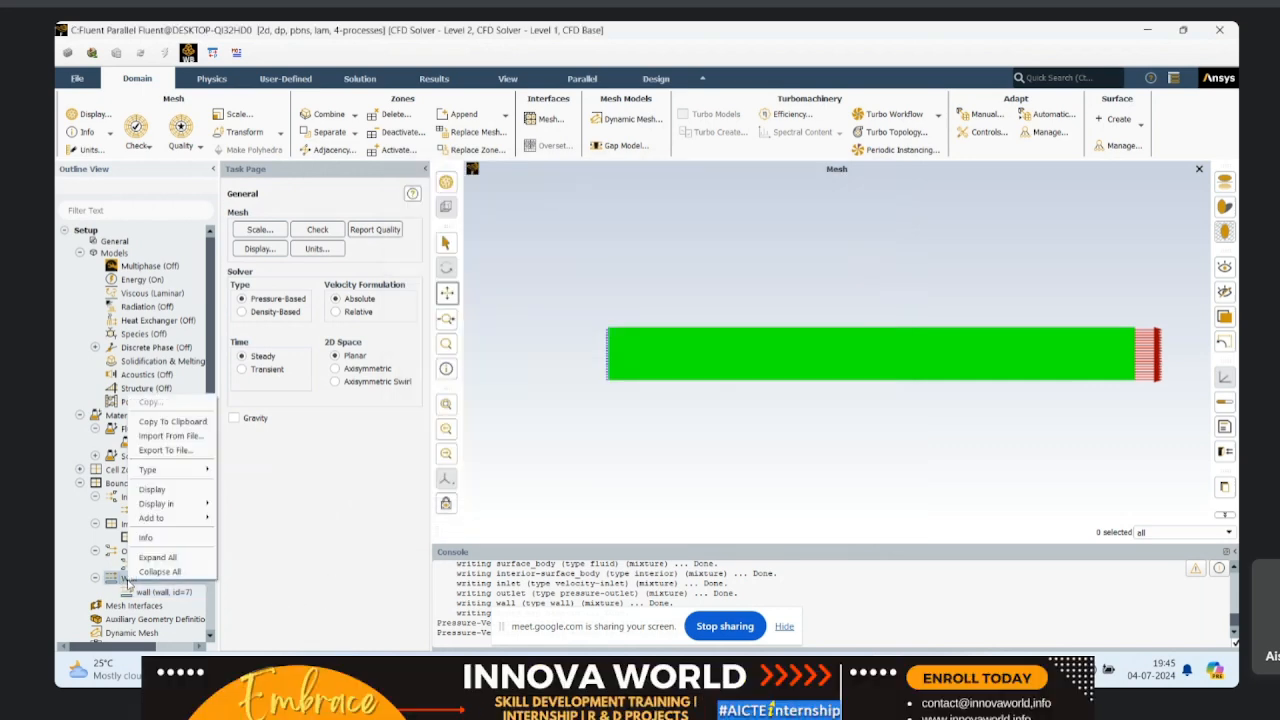
pyautogui.moveTo(186, 472)
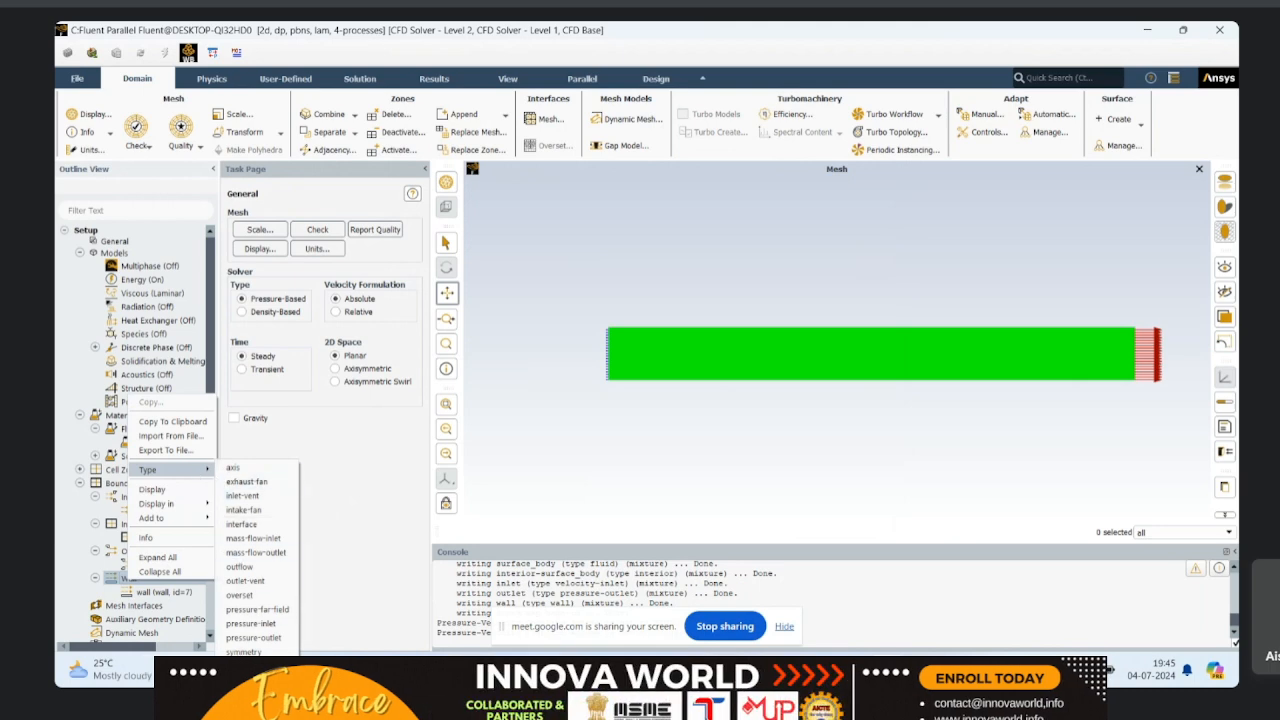
pyautogui.click(410, 482)
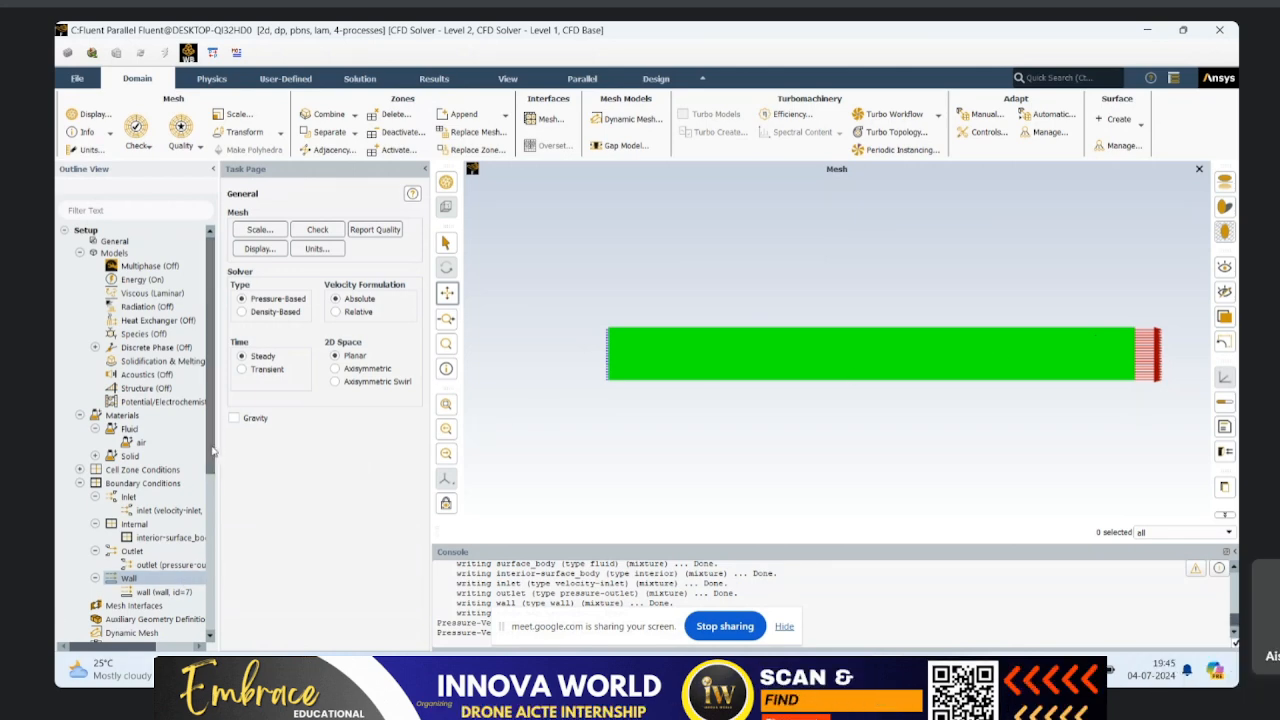
# Step: Compute the reference values from the inlet and set the reference zone to surface_body
pyautogui.moveTo(213, 452); pyautogui.dragTo(211, 620)
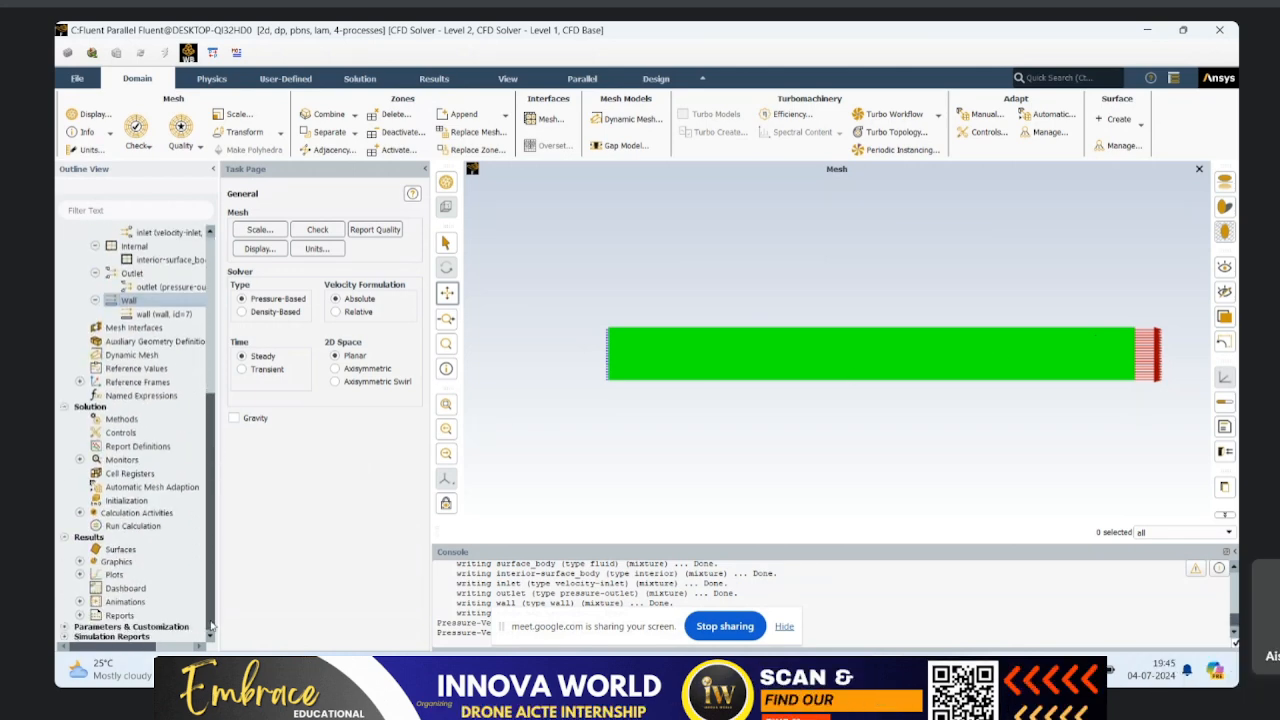
pyautogui.click(116, 370)
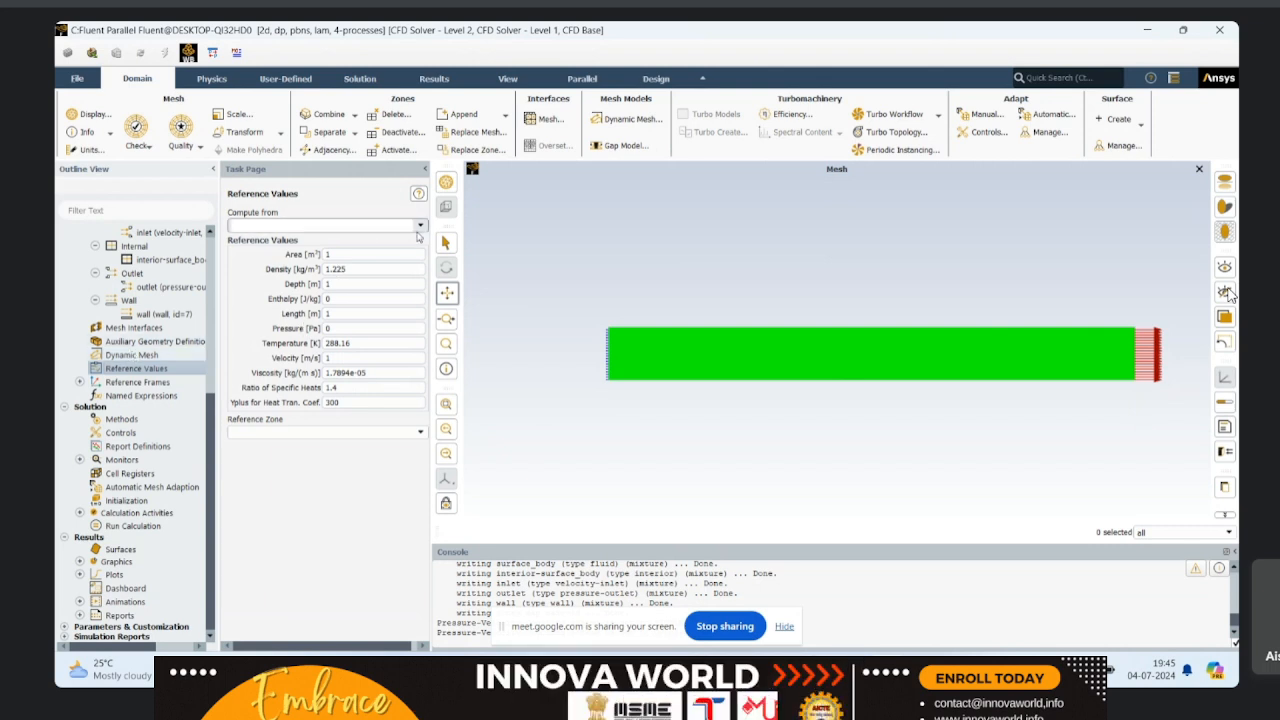
pyautogui.click(418, 232)
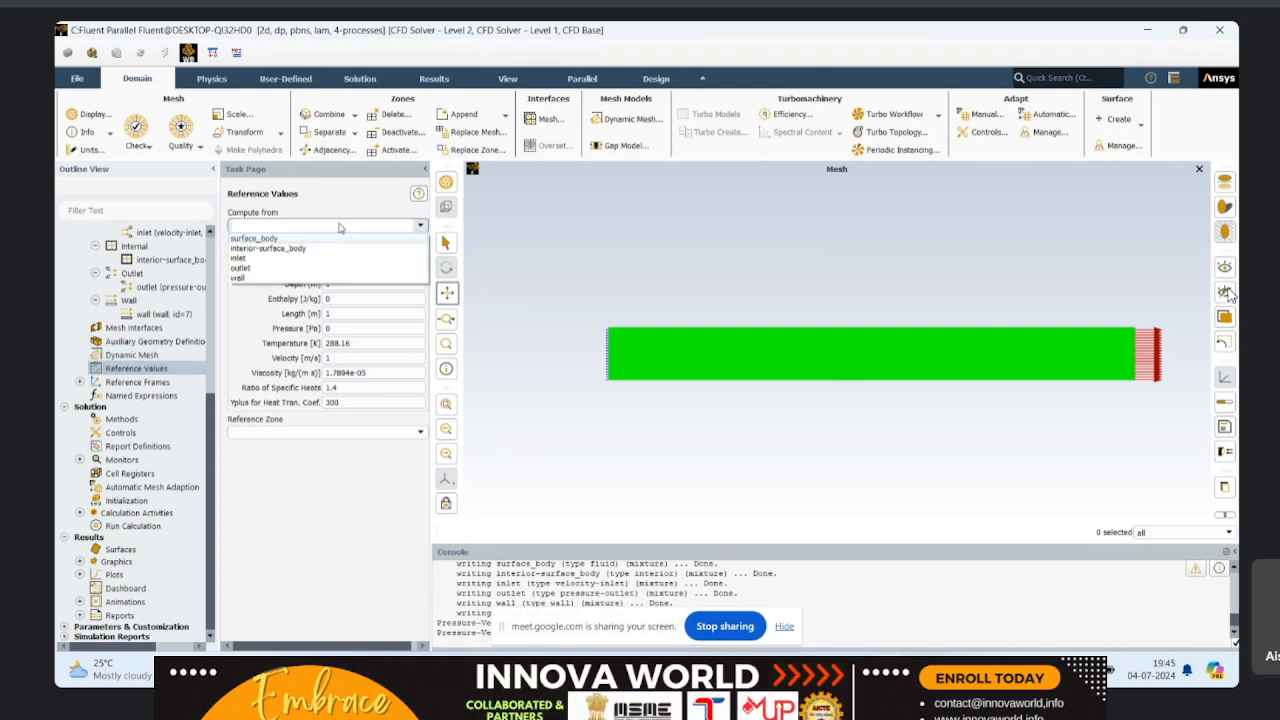
pyautogui.click(265, 258)
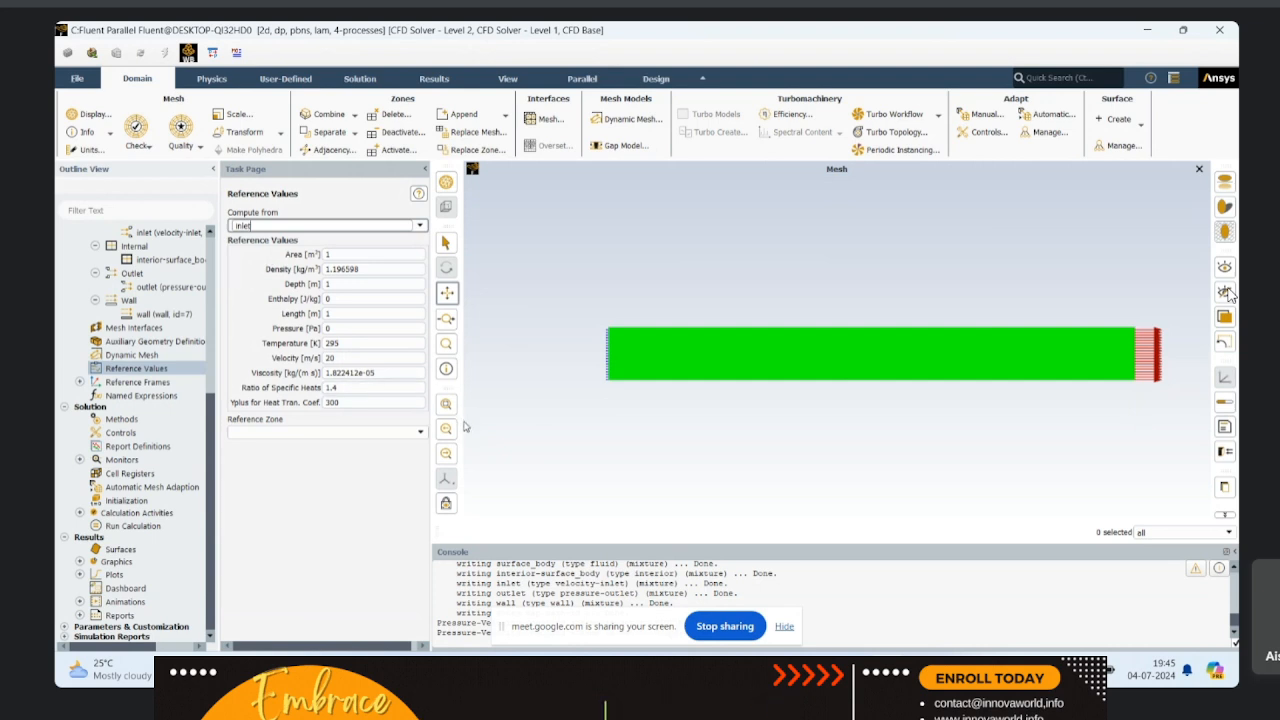
pyautogui.click(415, 433)
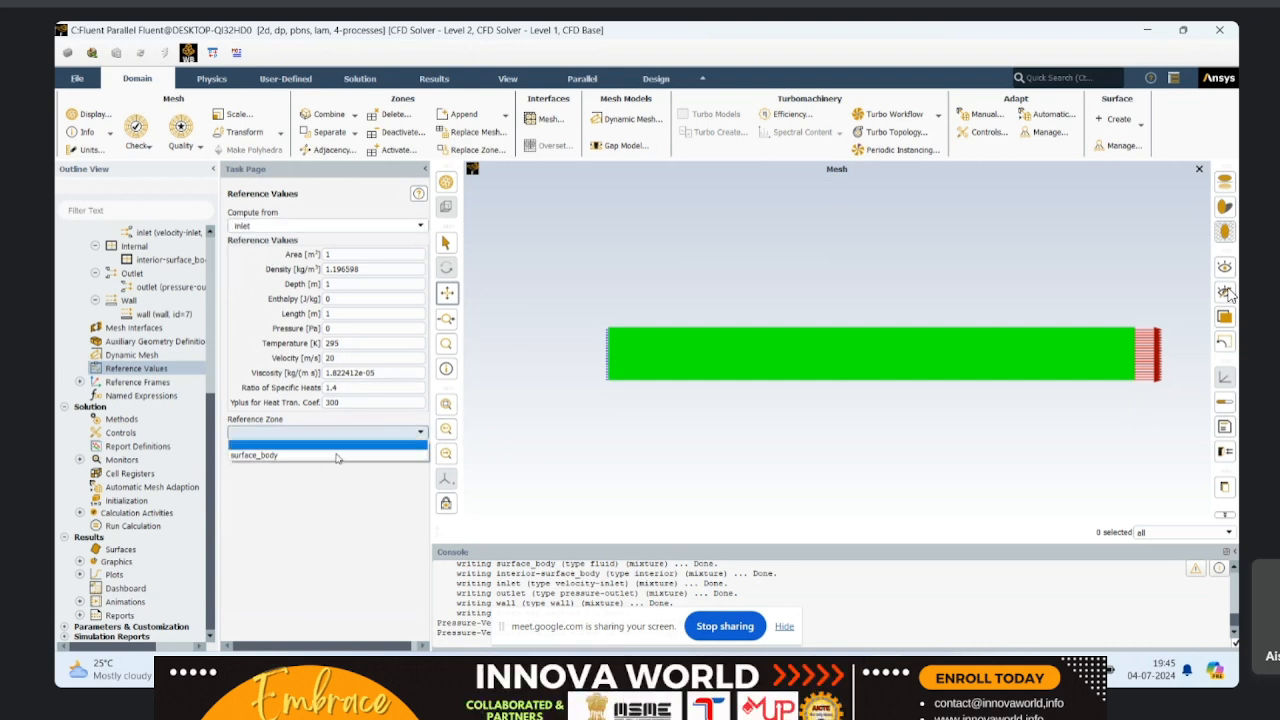
pyautogui.click(315, 452)
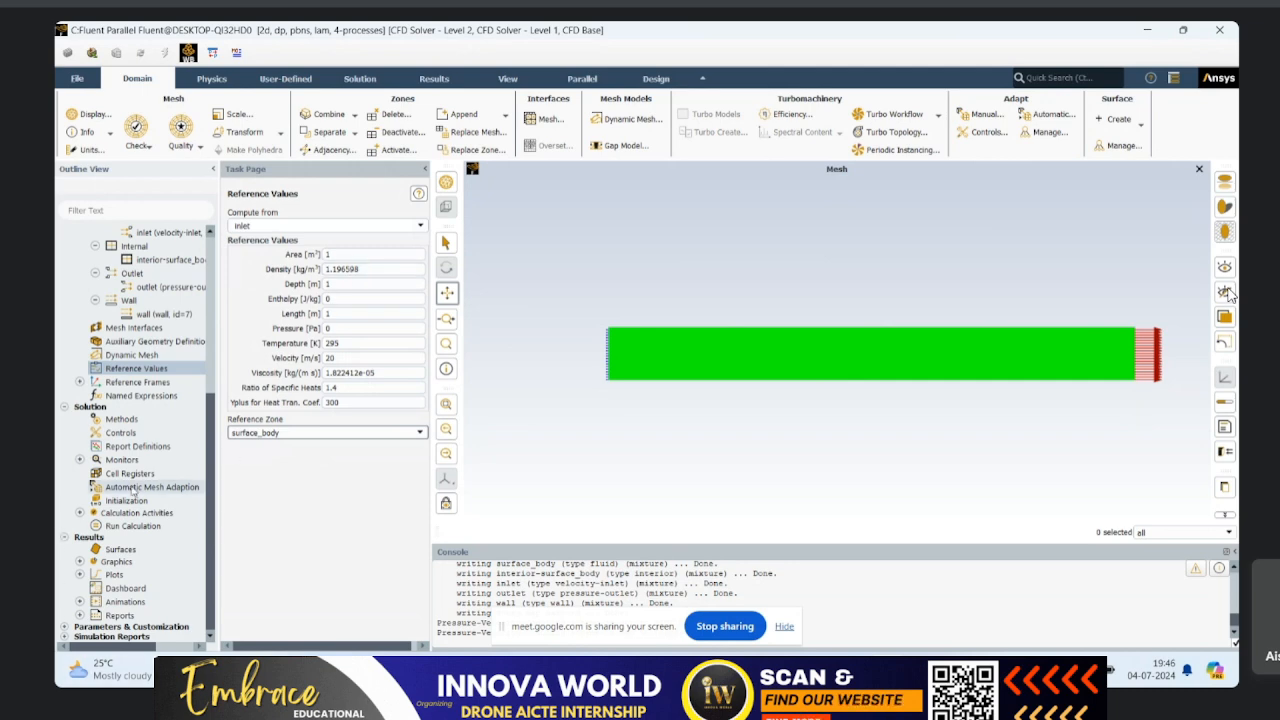
# Step: Set the solution methods to the Coupled pressure-velocity scheme with Standard pressure discretization
pyautogui.click(79, 460)
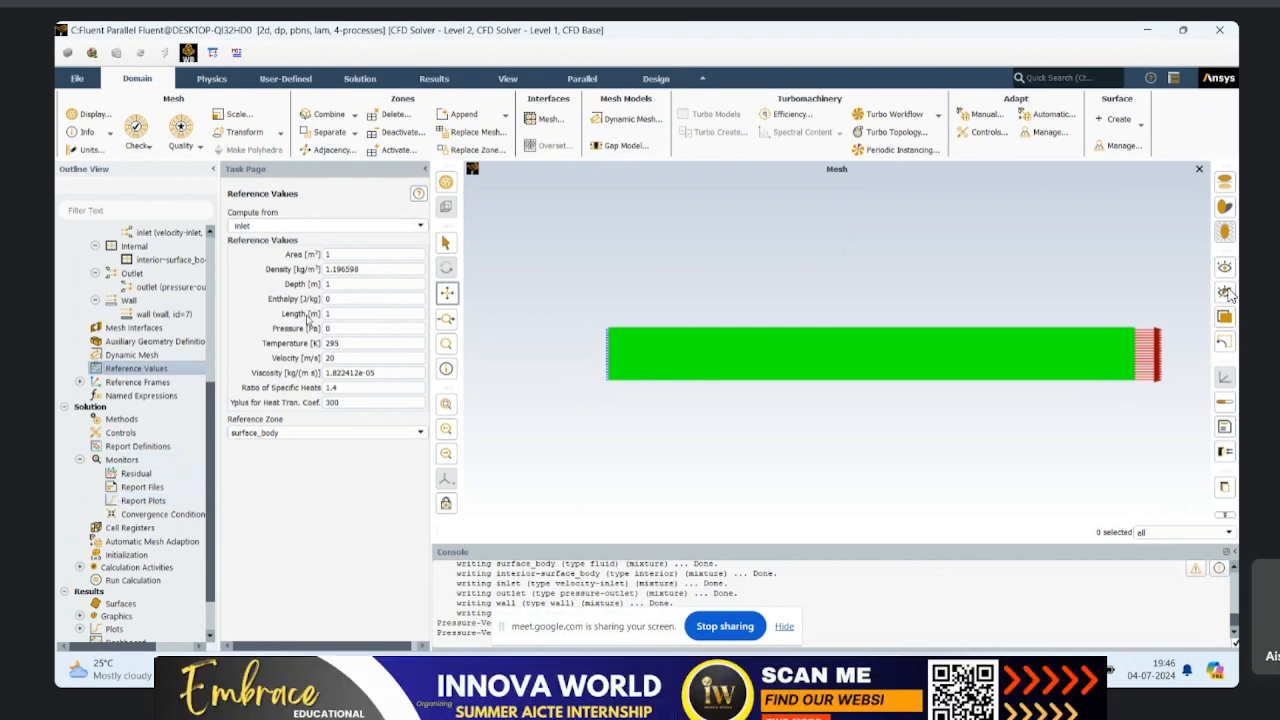
pyautogui.click(121, 419)
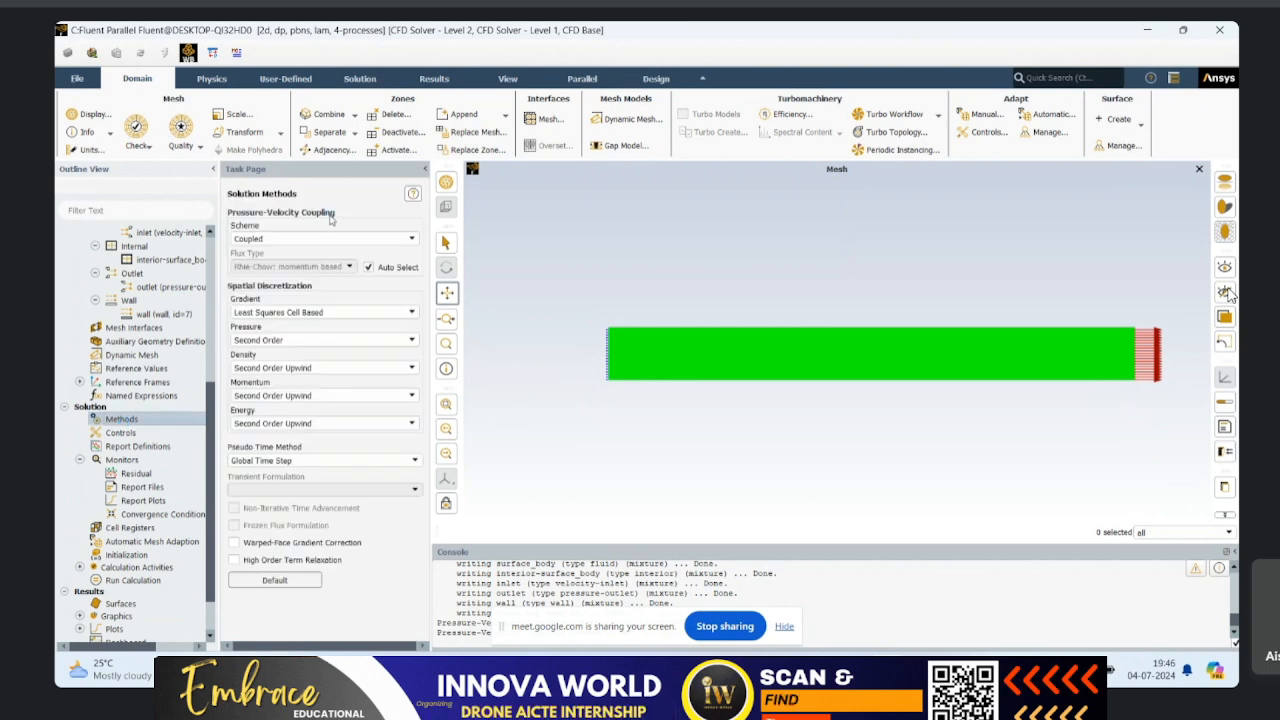
pyautogui.click(404, 242)
pyautogui.click(273, 254)
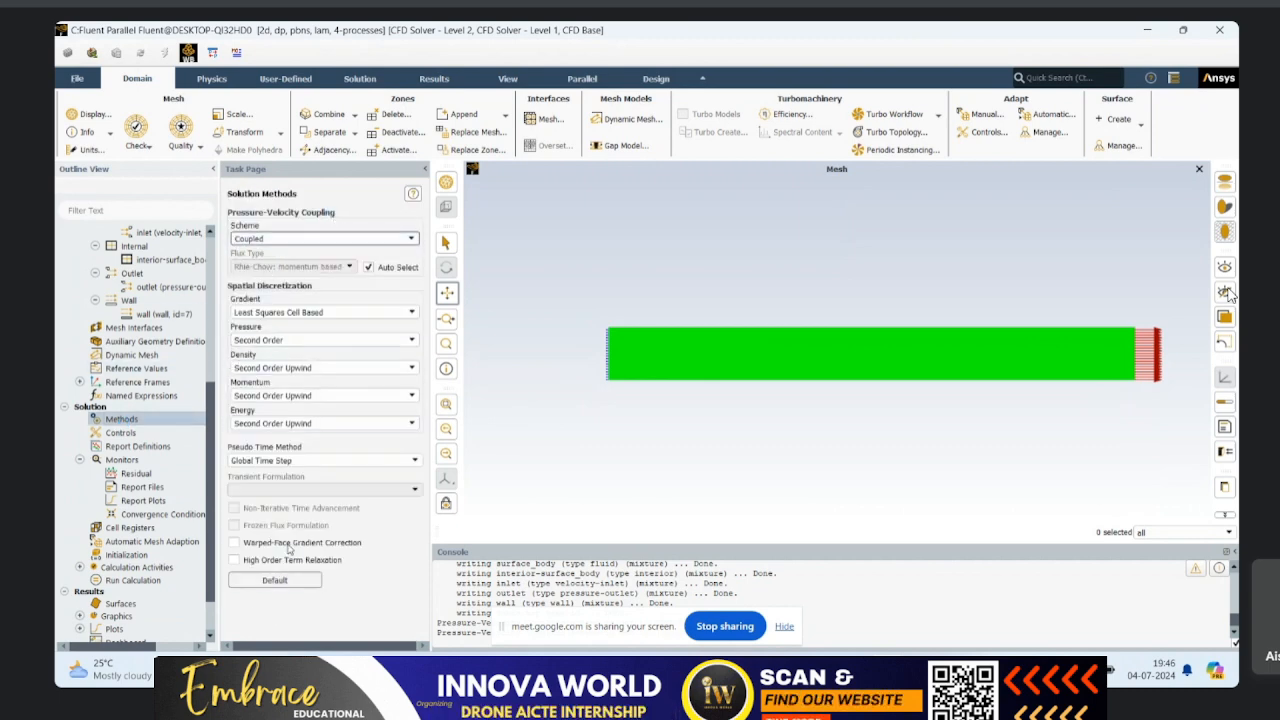
pyautogui.click(288, 370)
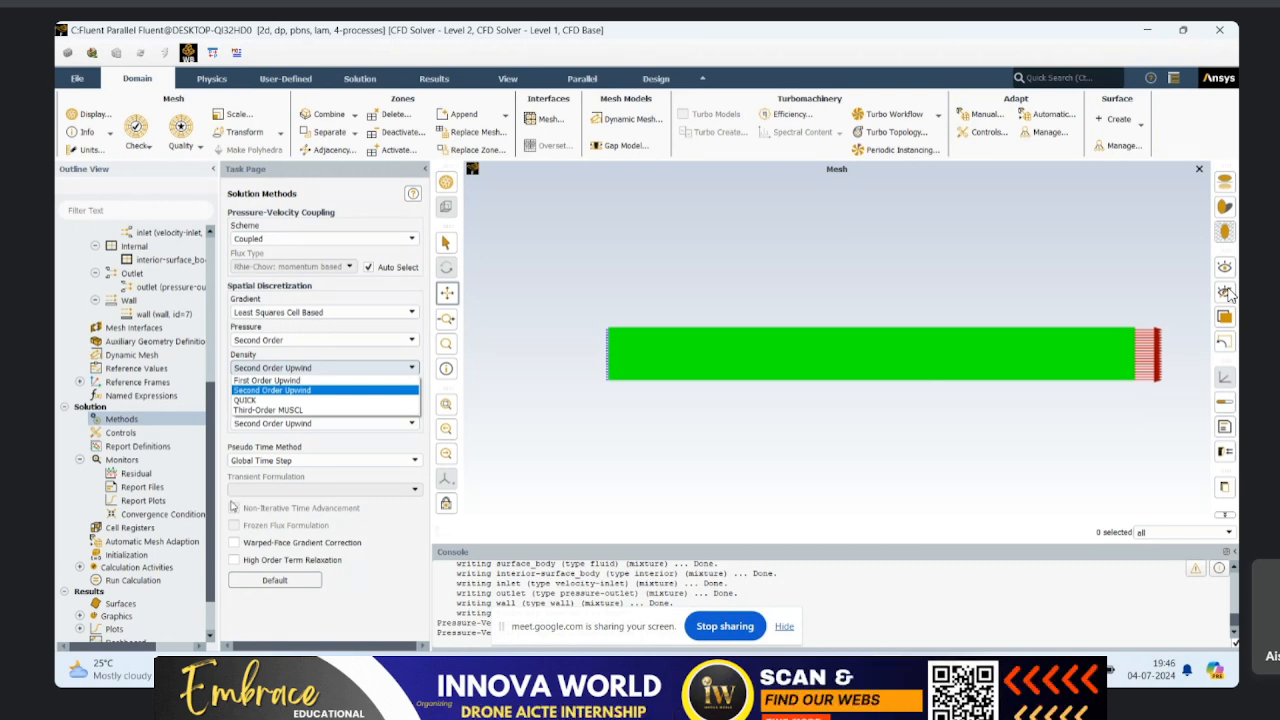
pyautogui.click(283, 342)
pyautogui.click(284, 348)
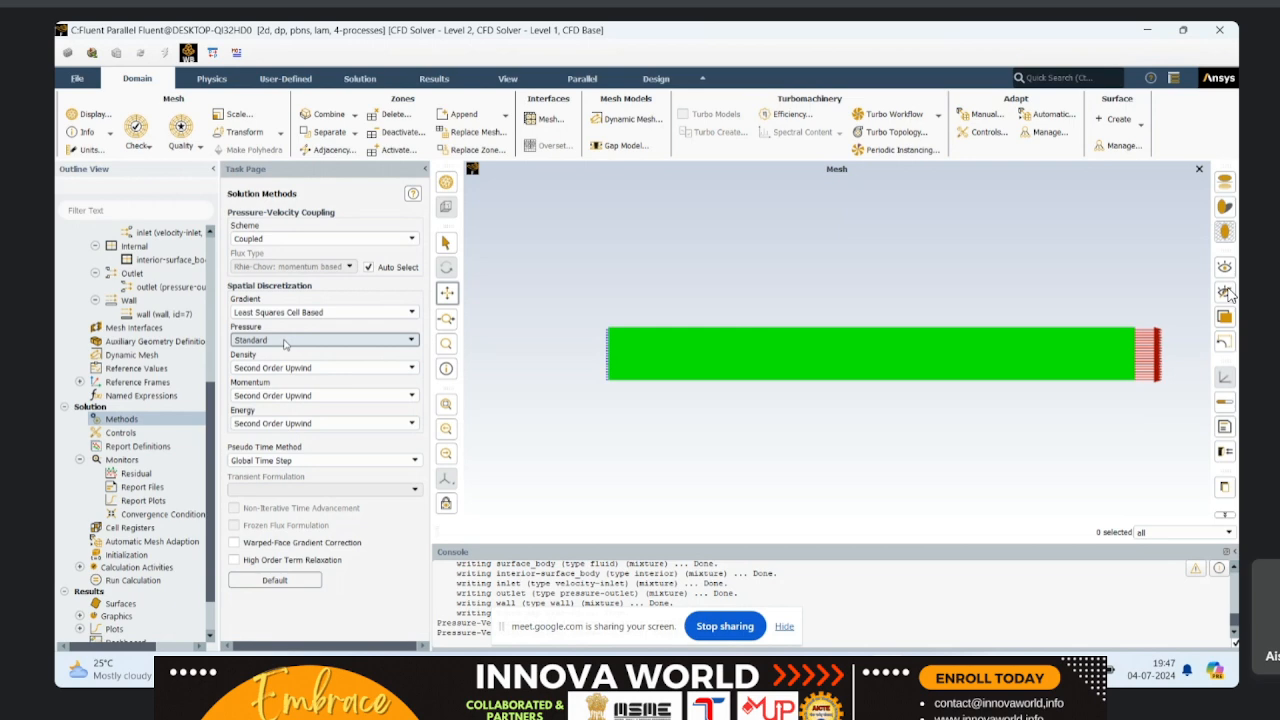
pyautogui.click(285, 341)
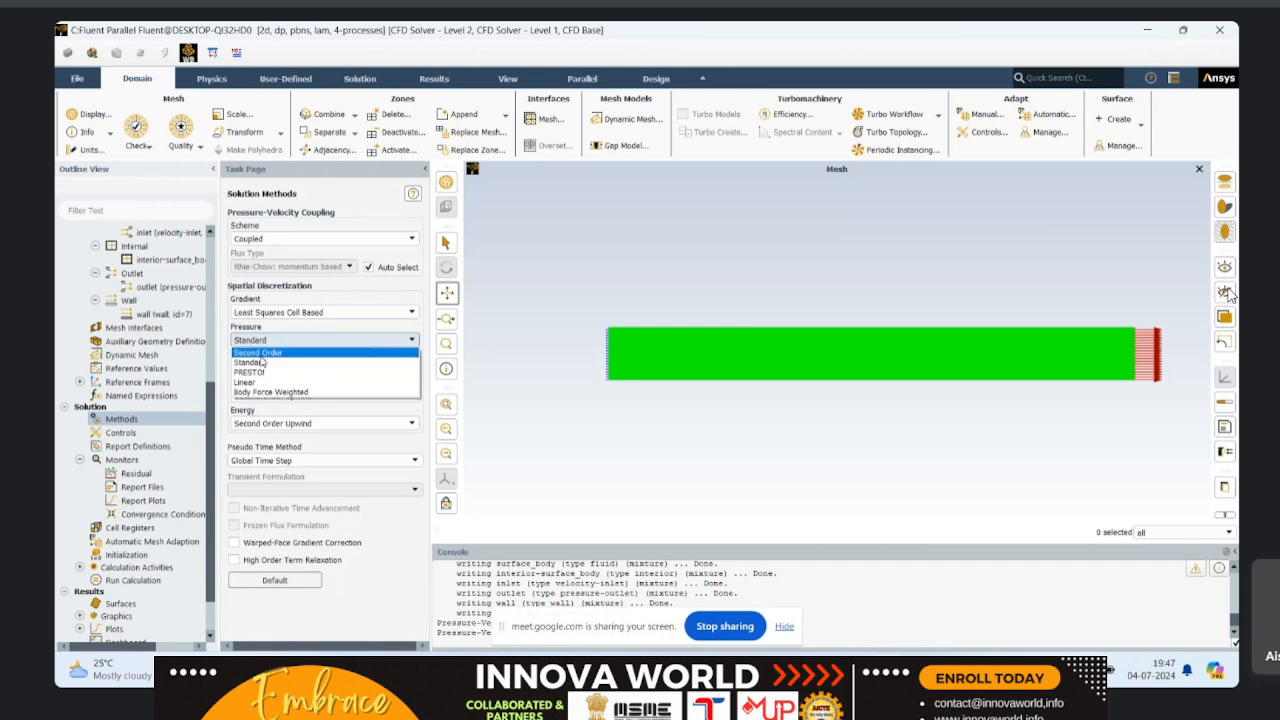
pyautogui.click(225, 441)
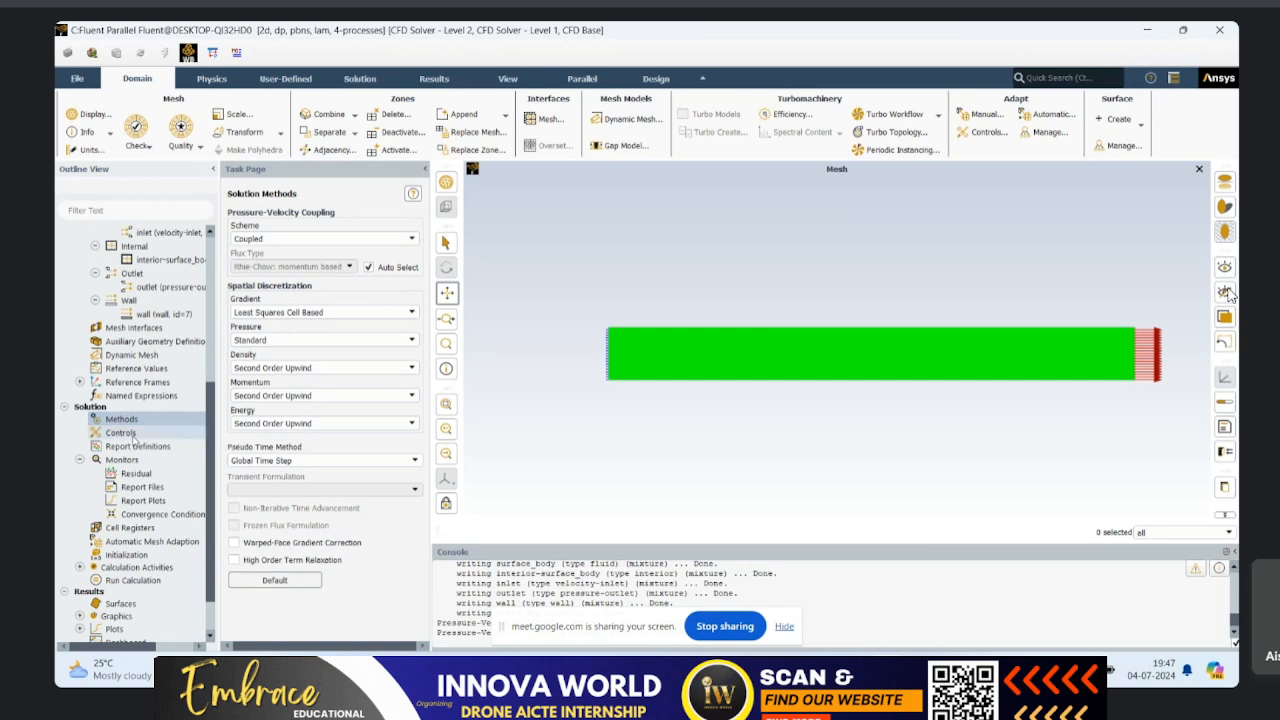
# Step: Initialize the solution with Standard Initialization, computing the initial values from the inlet
pyautogui.click(132, 554)
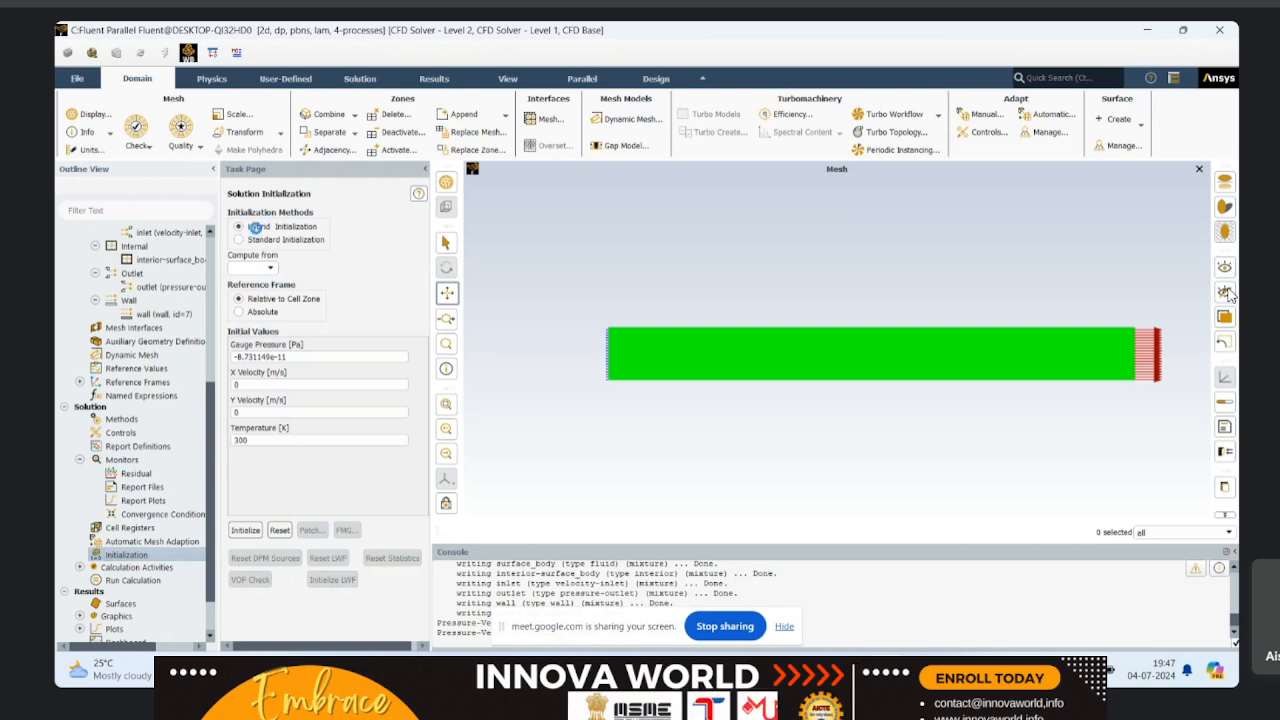
pyautogui.click(240, 226)
pyautogui.click(264, 241)
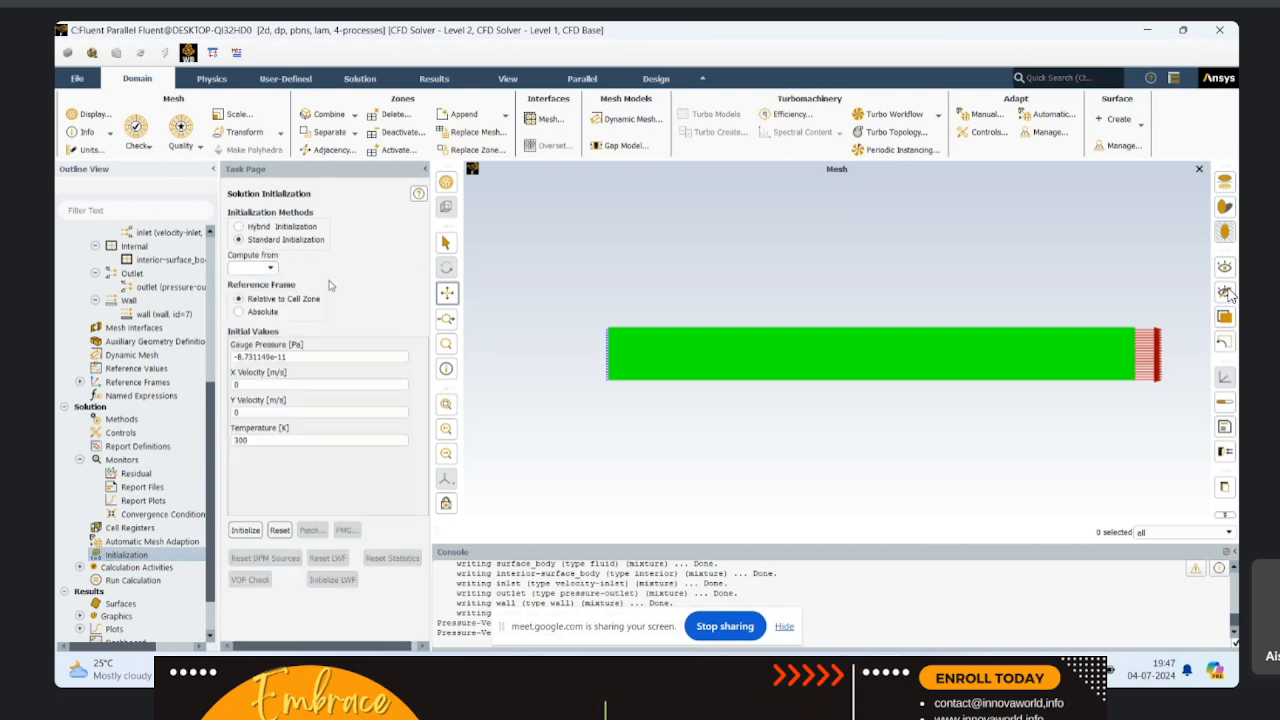
pyautogui.click(270, 269)
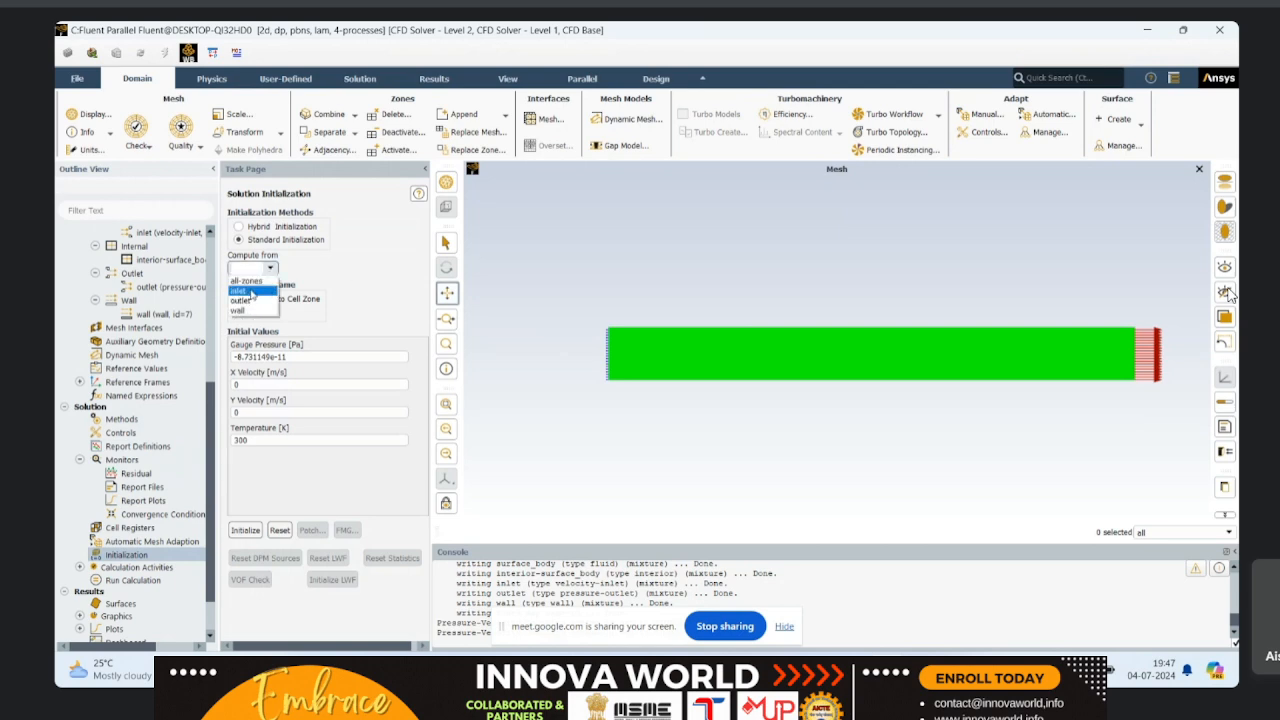
pyautogui.click(255, 290)
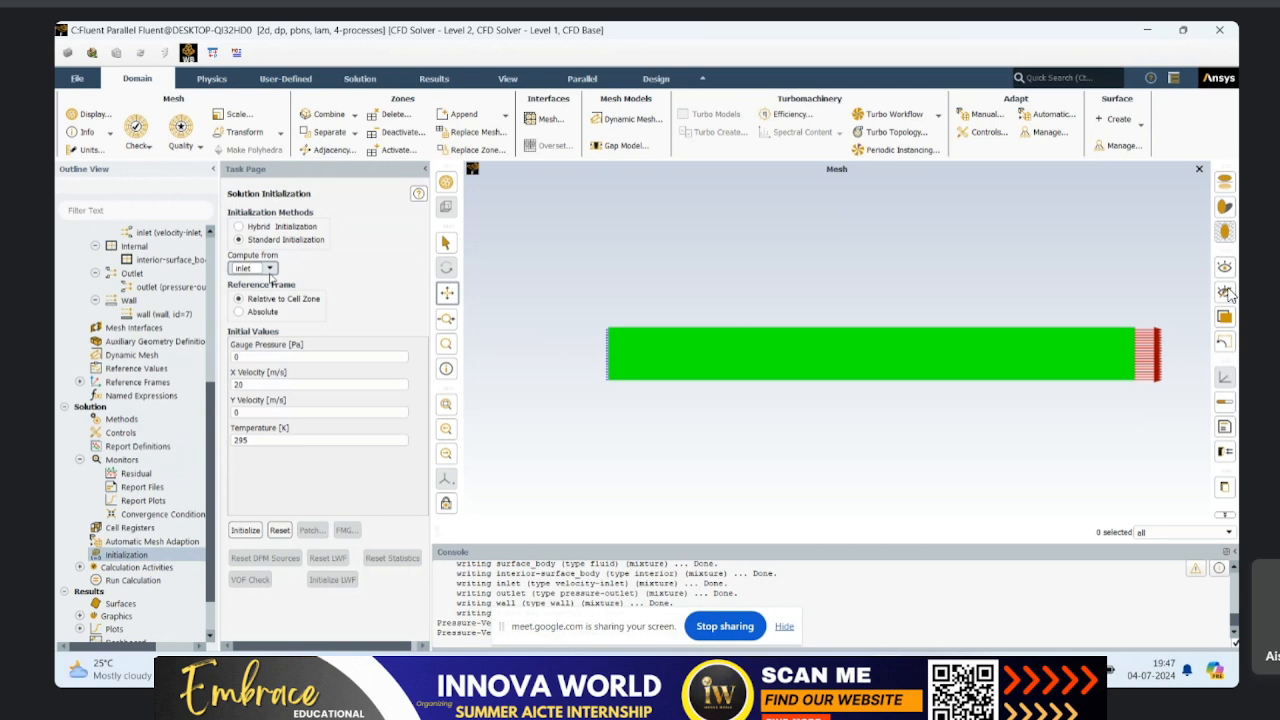
pyautogui.click(246, 530)
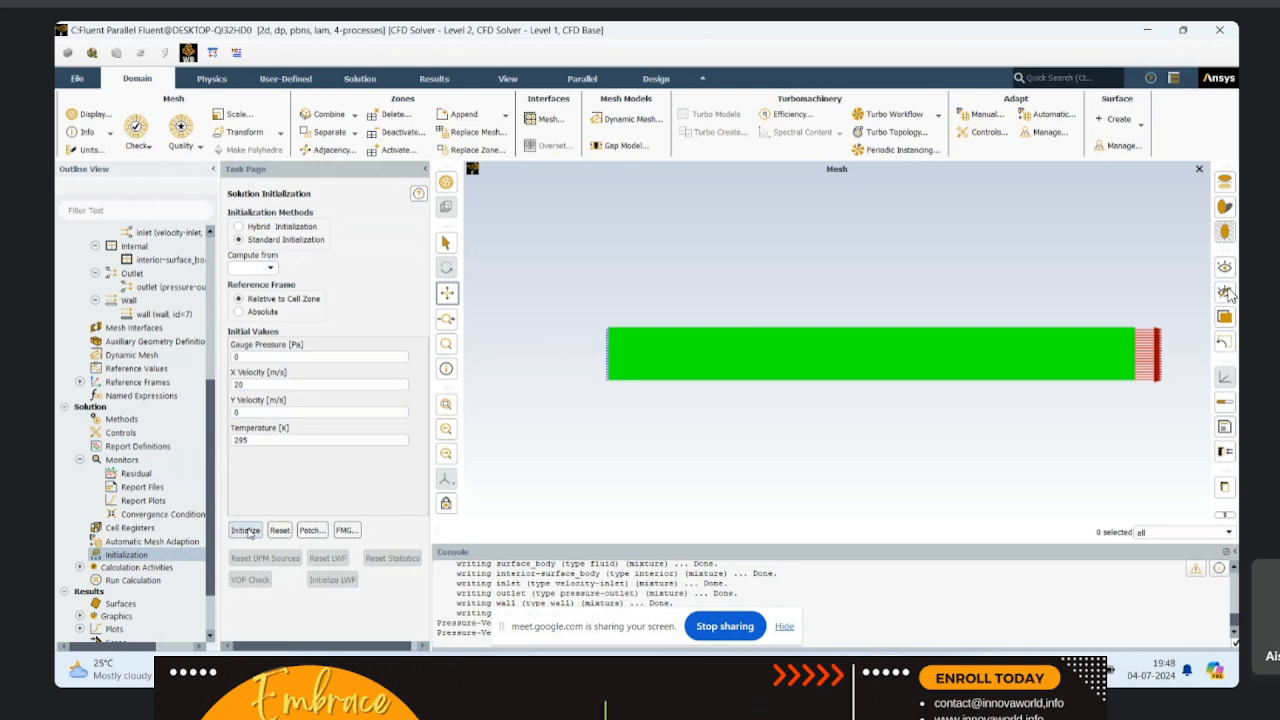
pyautogui.click(247, 531)
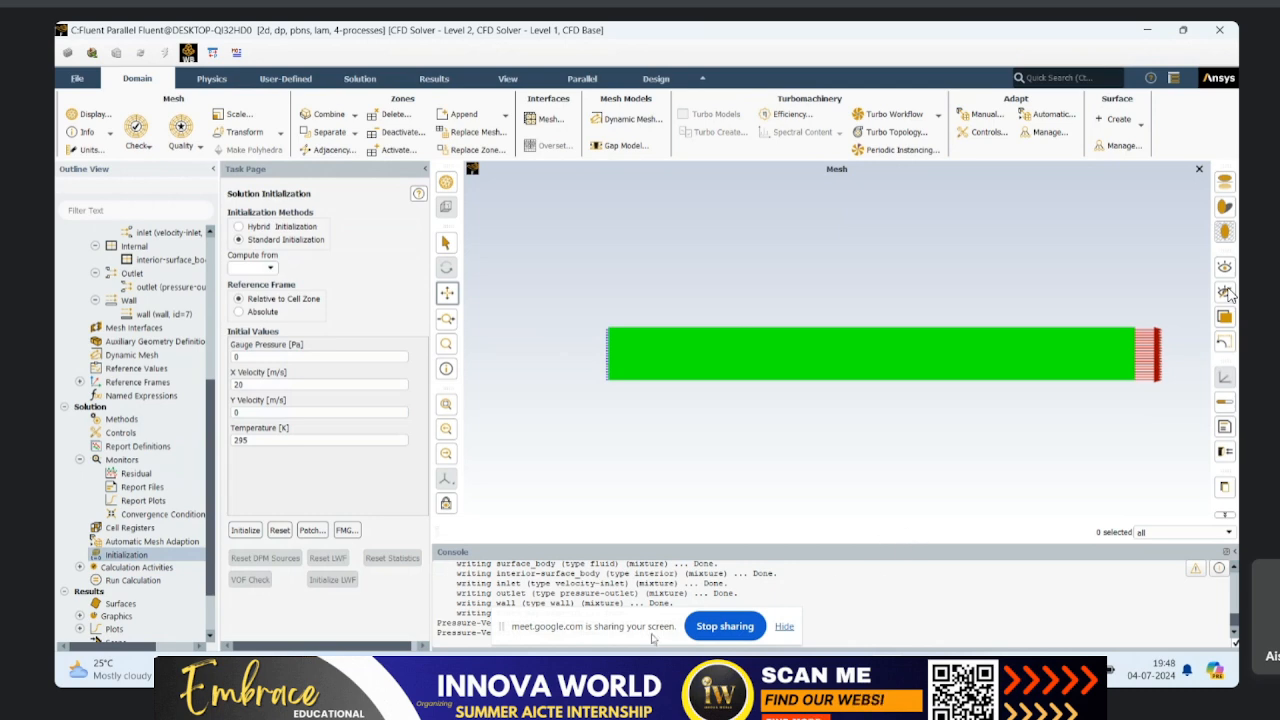
pyautogui.click(1183, 31)
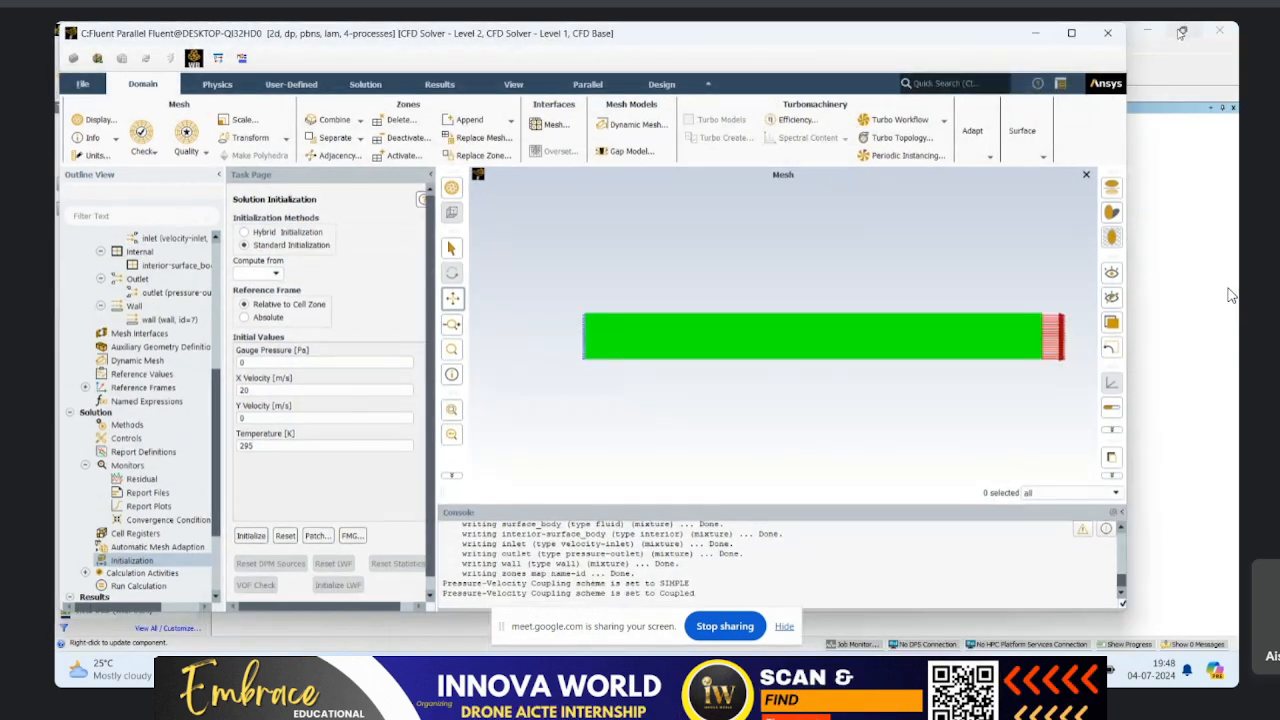
pyautogui.moveTo(1183, 31)
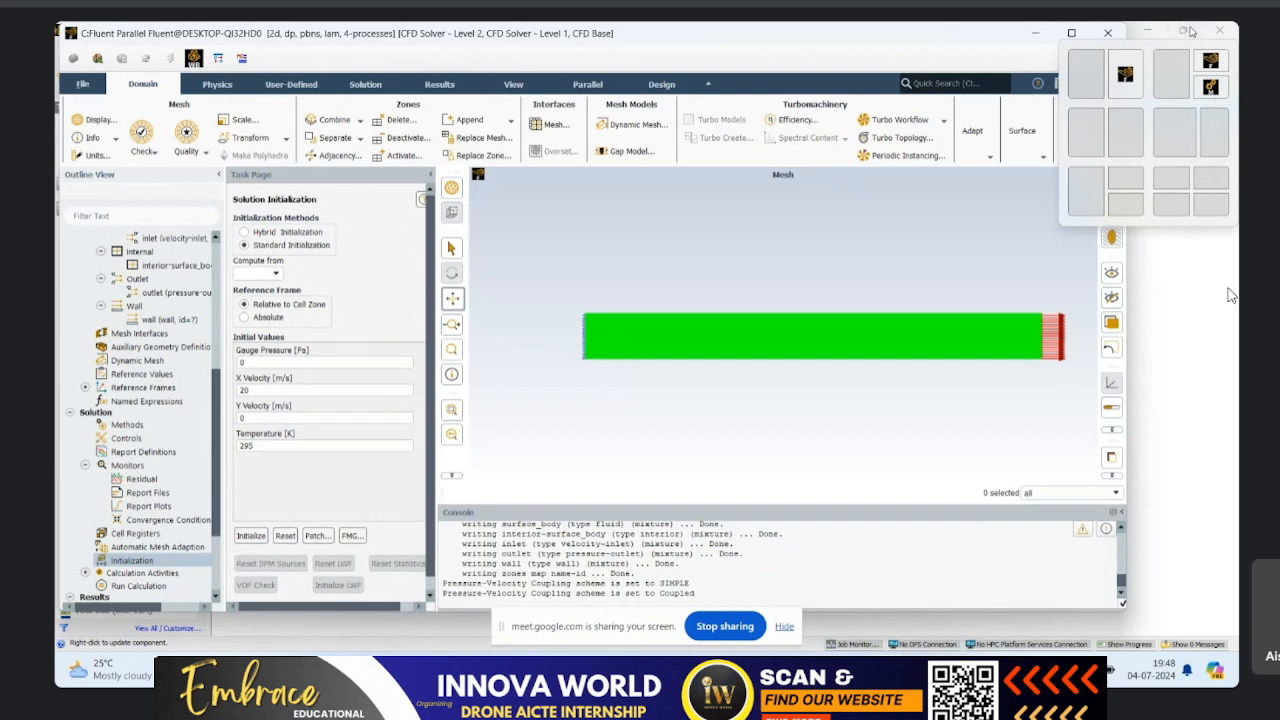
pyautogui.click(1190, 31)
pyautogui.click(769, 53)
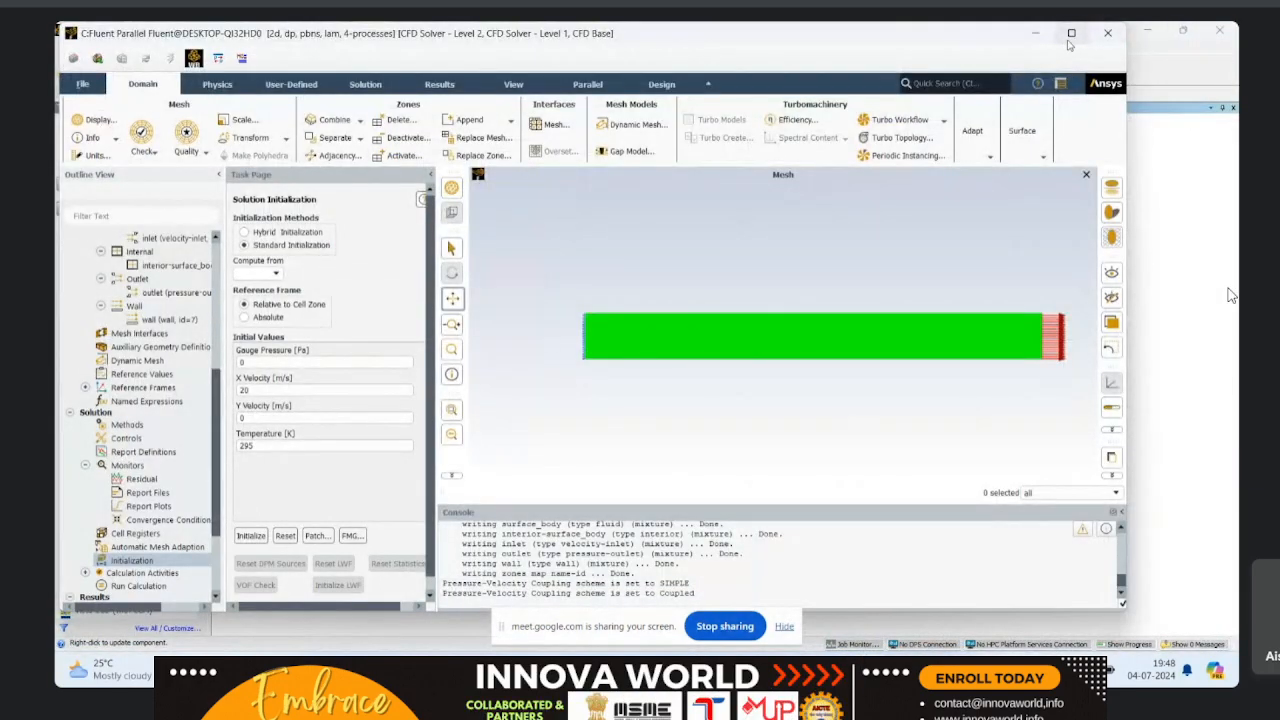
pyautogui.click(1070, 36)
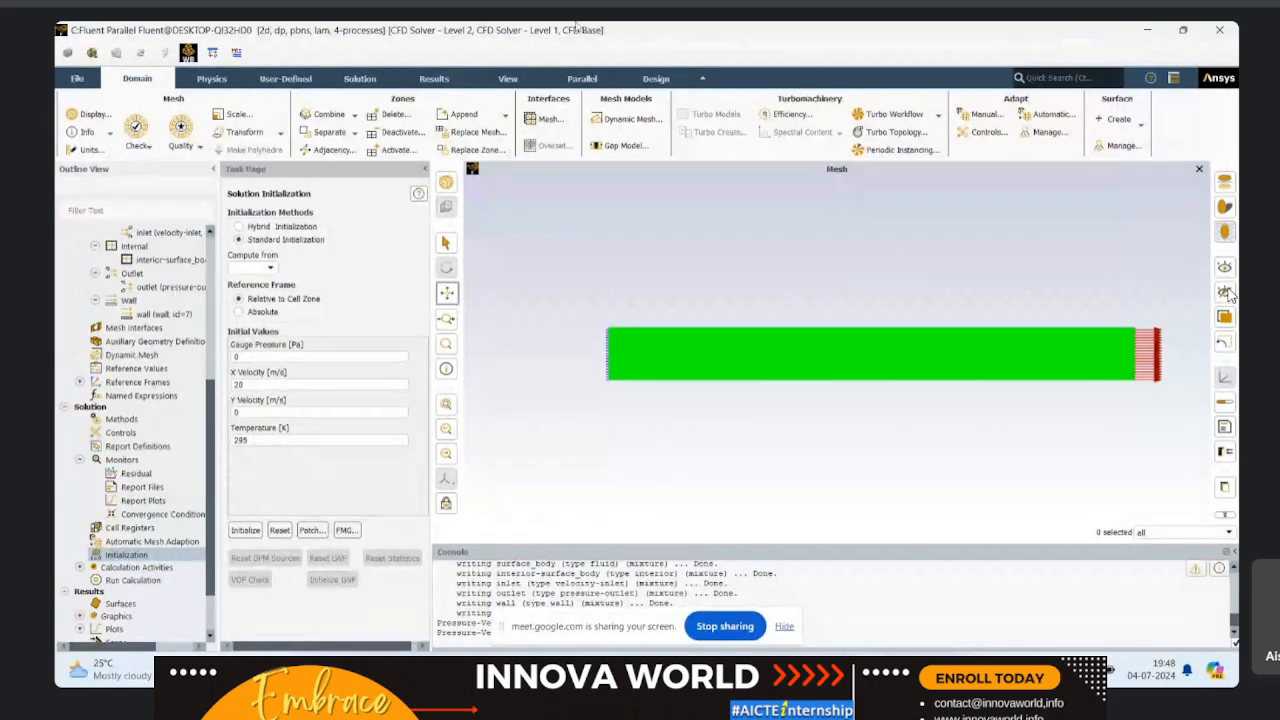
# Step: Run the calculation with 1000 iterations and dismiss the completion message
pyautogui.click(133, 580)
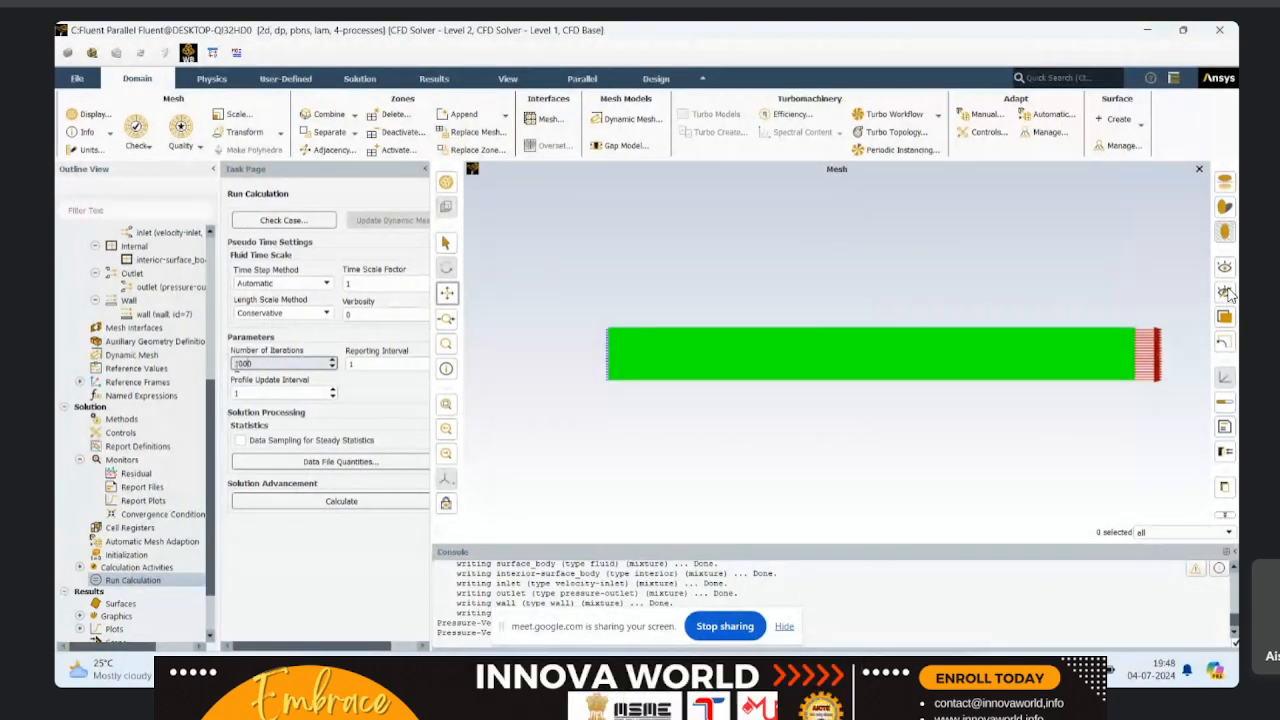
pyautogui.write('1000')
pyautogui.click(280, 502)
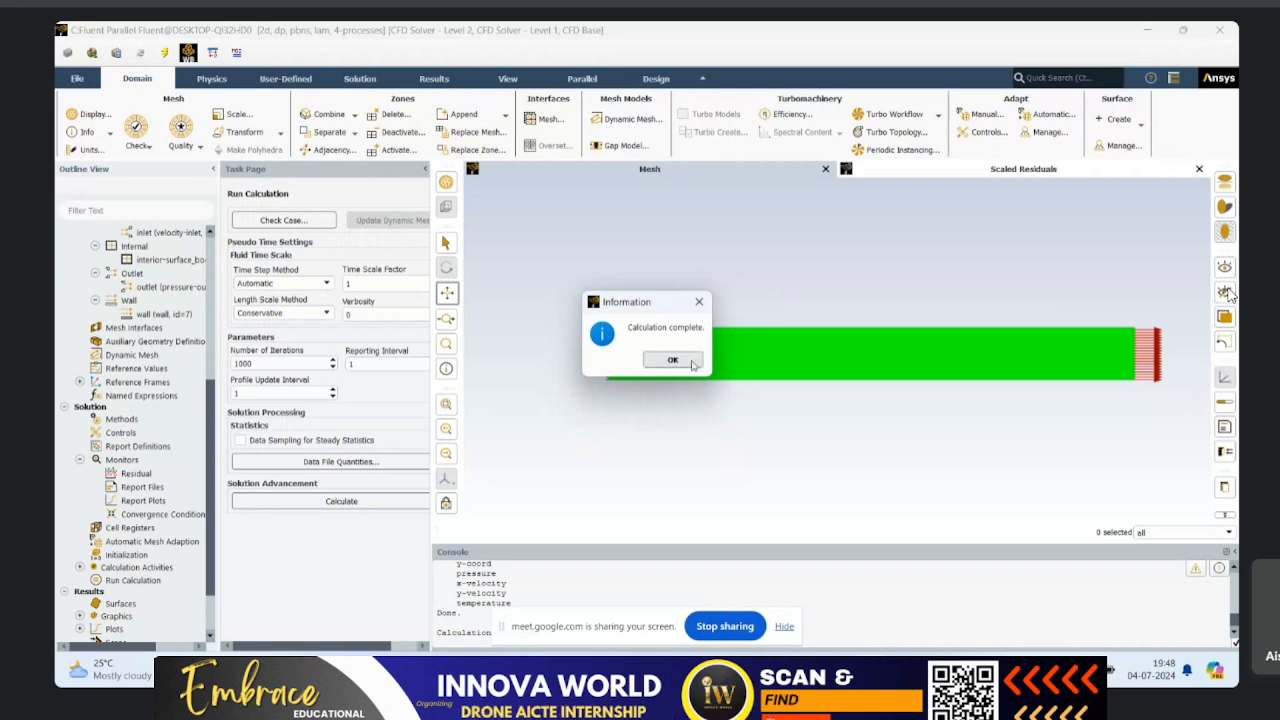
pyautogui.click(692, 364)
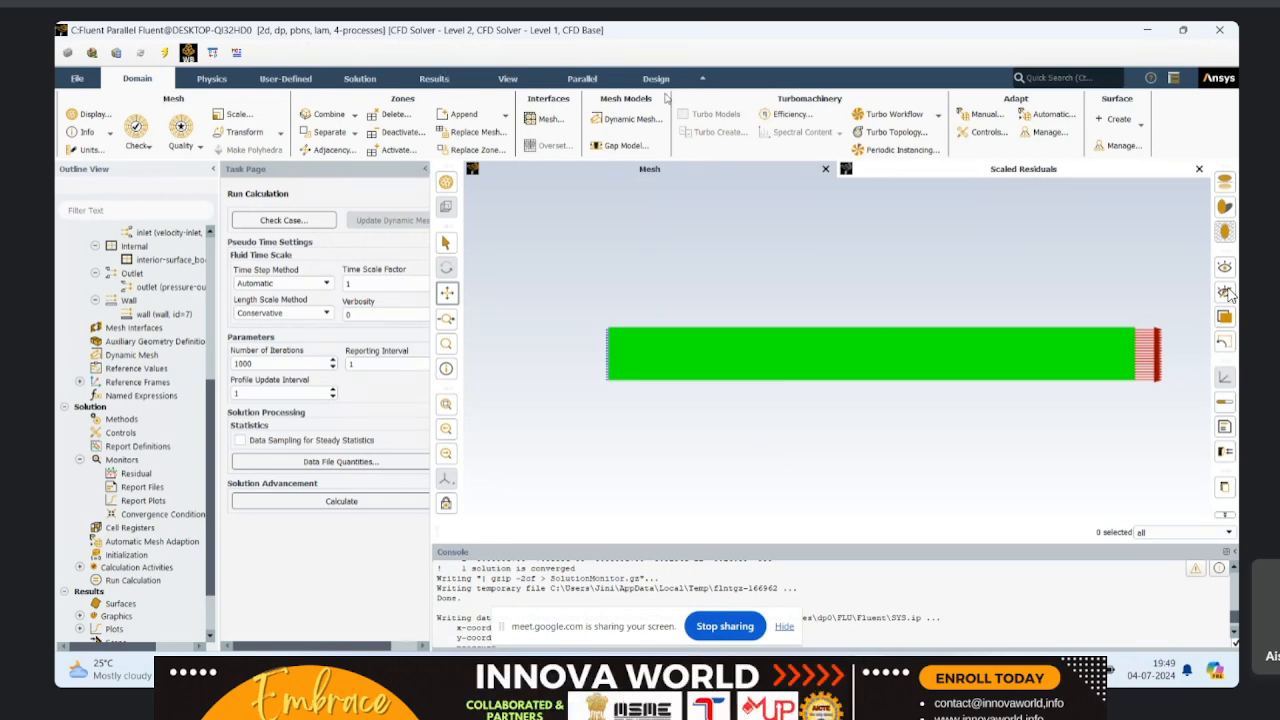
# Step: Create and display a filled, smooth static pressure contour named contour-1, keeping the contour settings dialog clear of the plot
pyautogui.click(434, 78)
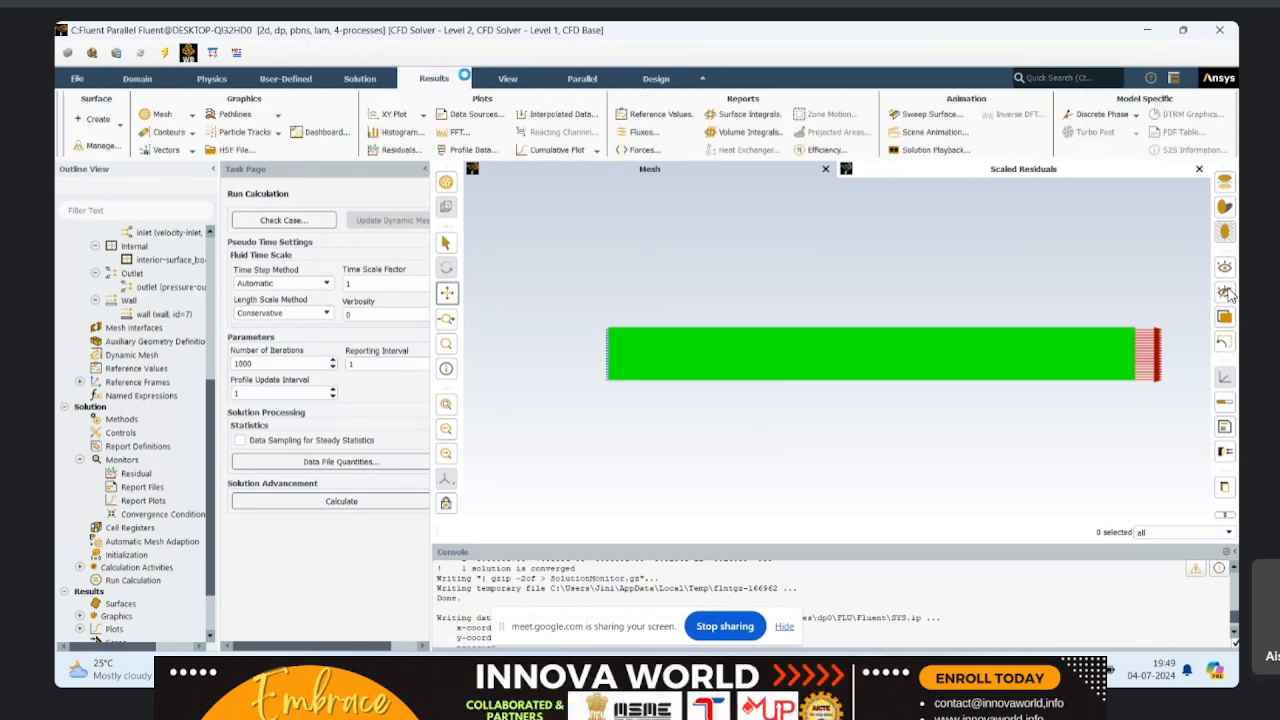
pyautogui.click(183, 137)
pyautogui.click(157, 146)
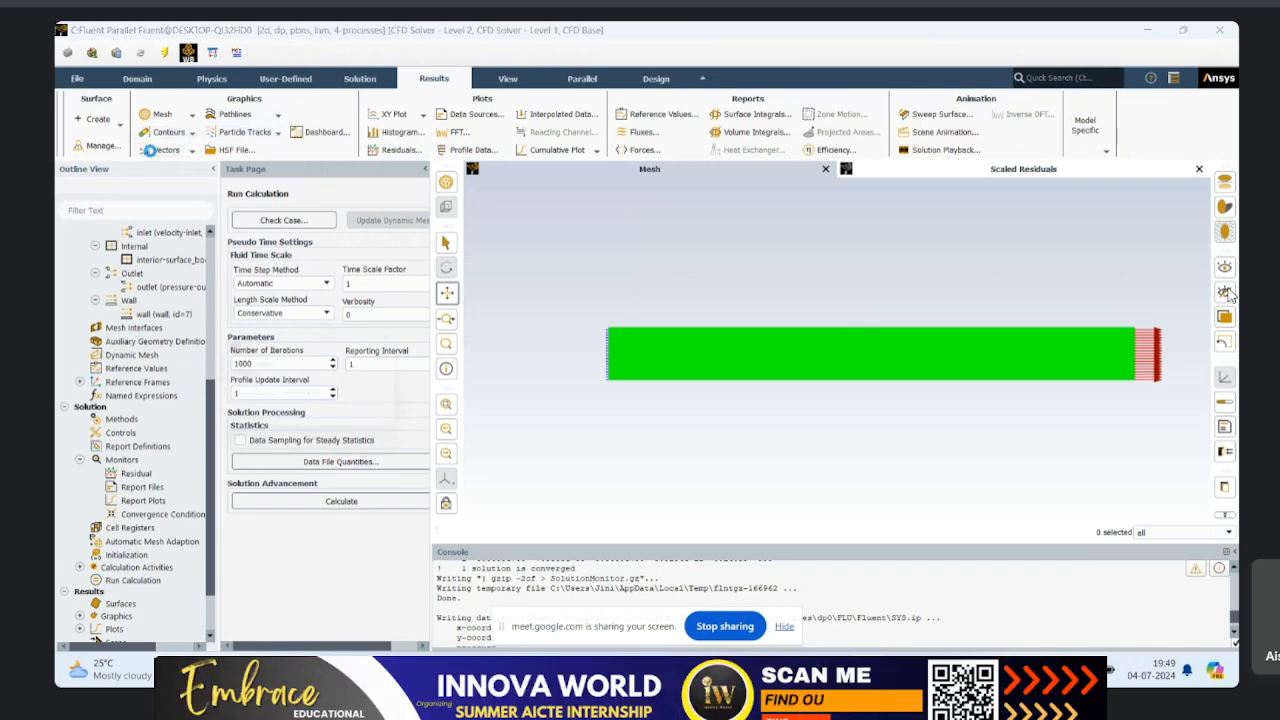
pyautogui.moveTo(409, 349); pyautogui.dragTo(677, 197)
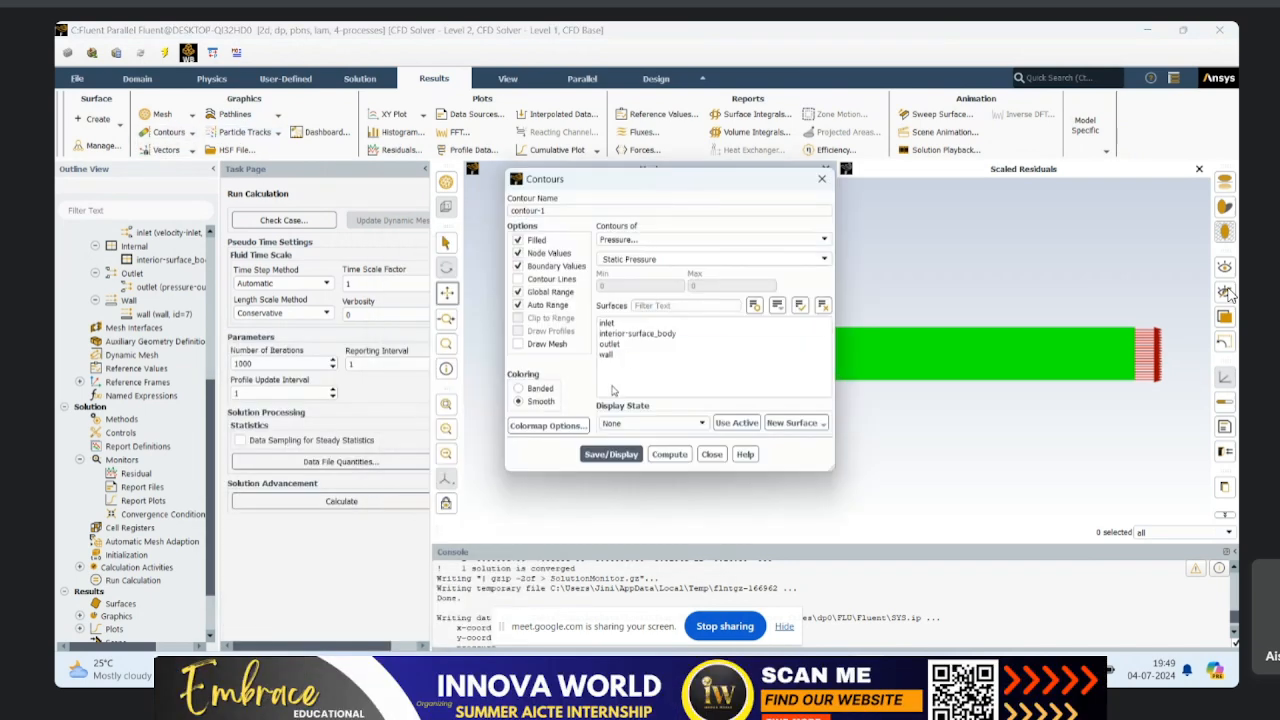
pyautogui.click(610, 454)
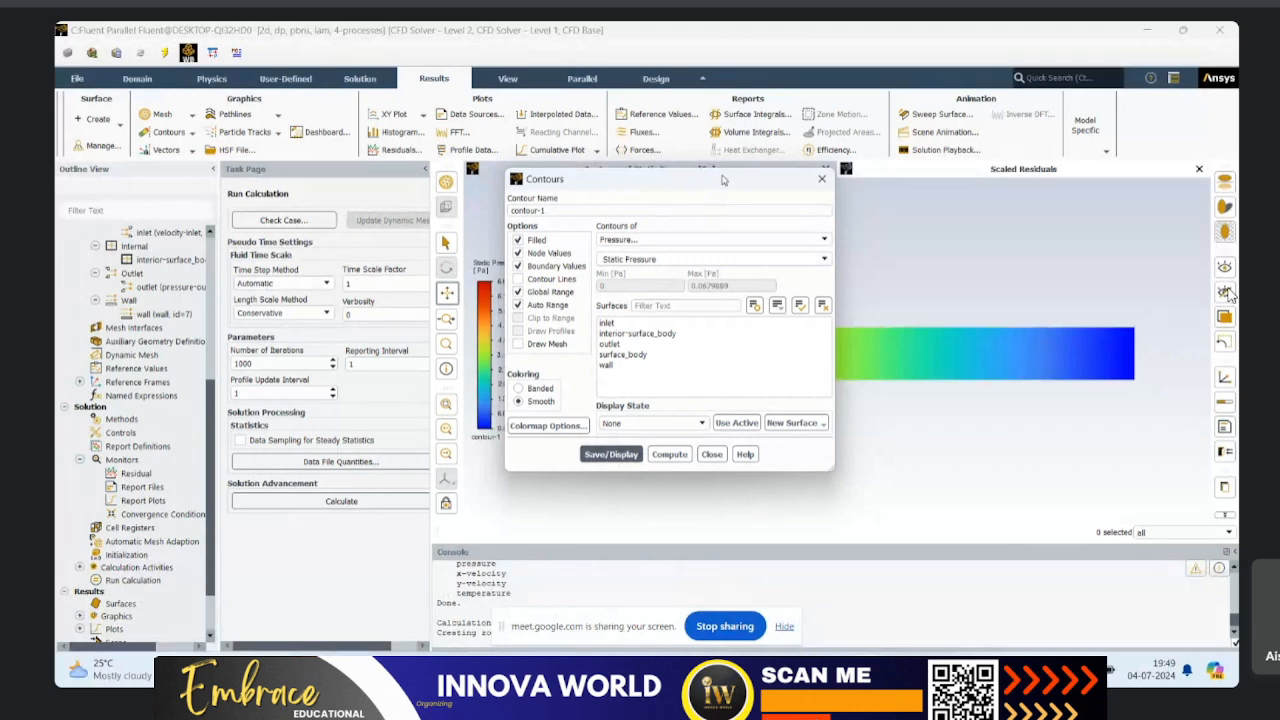
pyautogui.moveTo(722, 180); pyautogui.dragTo(348, 186)
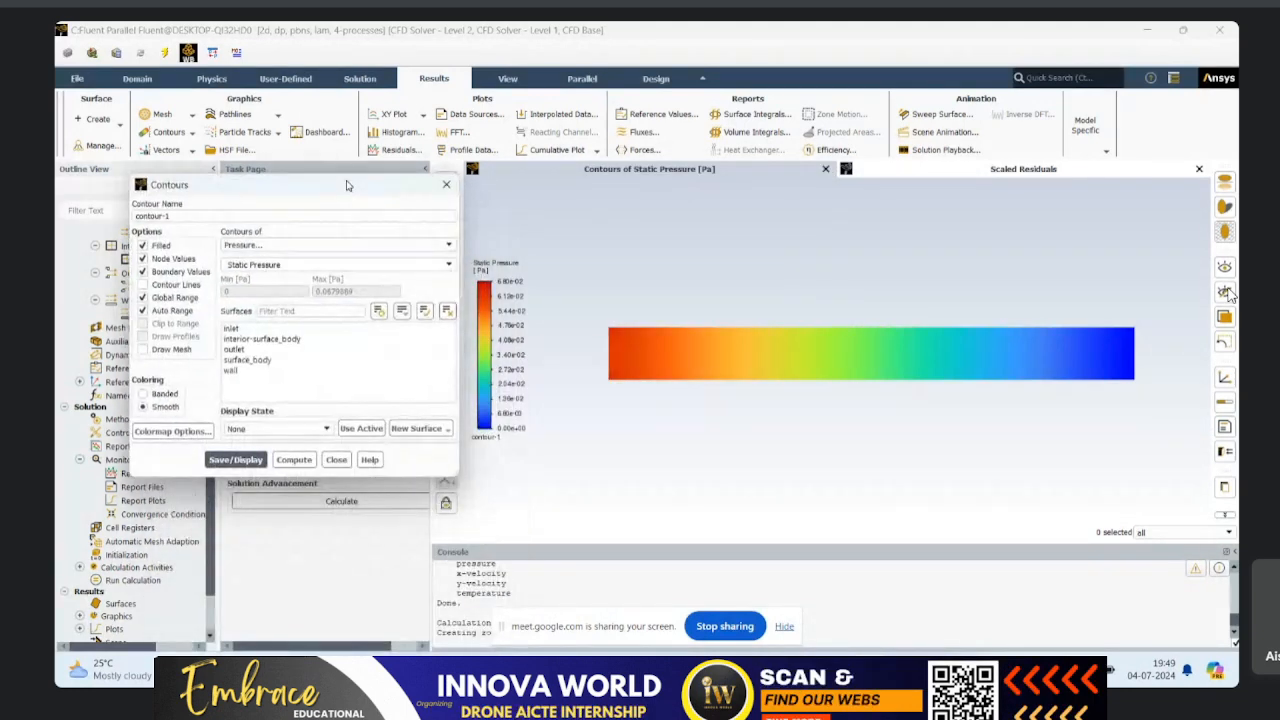
# Step: Change the static pressure contour's coloring to Banded, save and display it, and close the contour settings
pyautogui.click(143, 393)
pyautogui.click(241, 459)
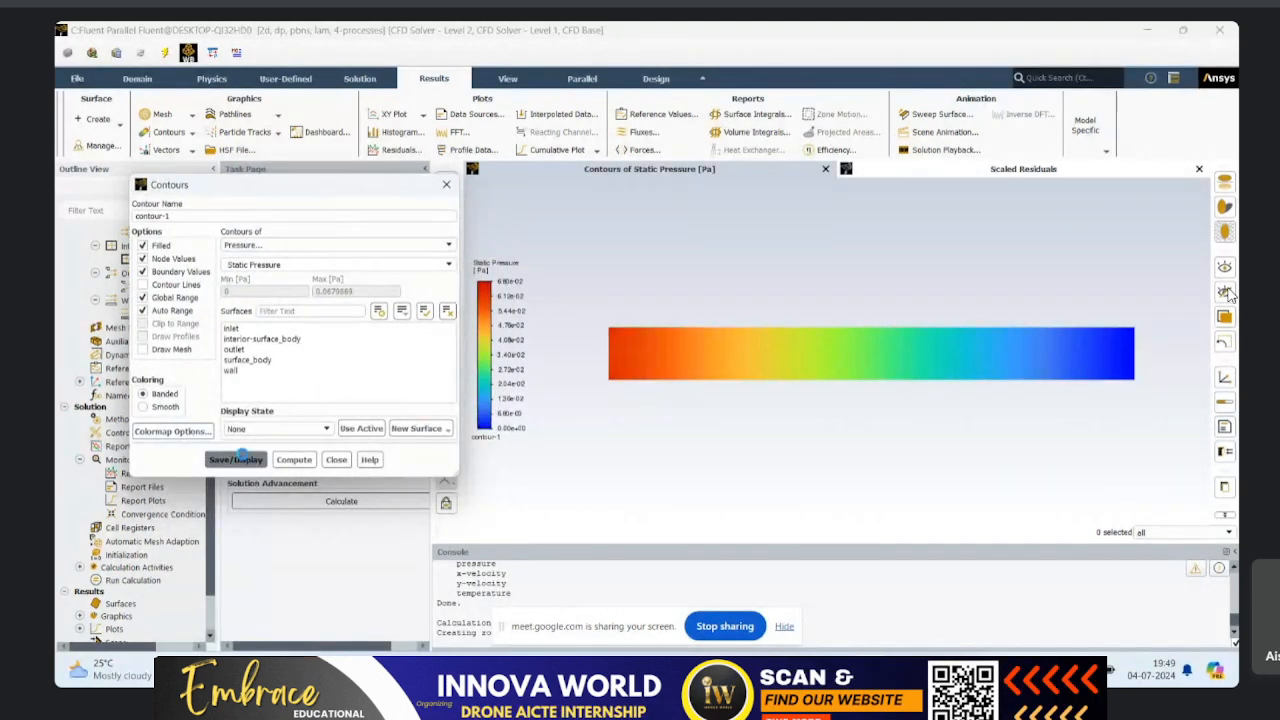
pyautogui.click(336, 460)
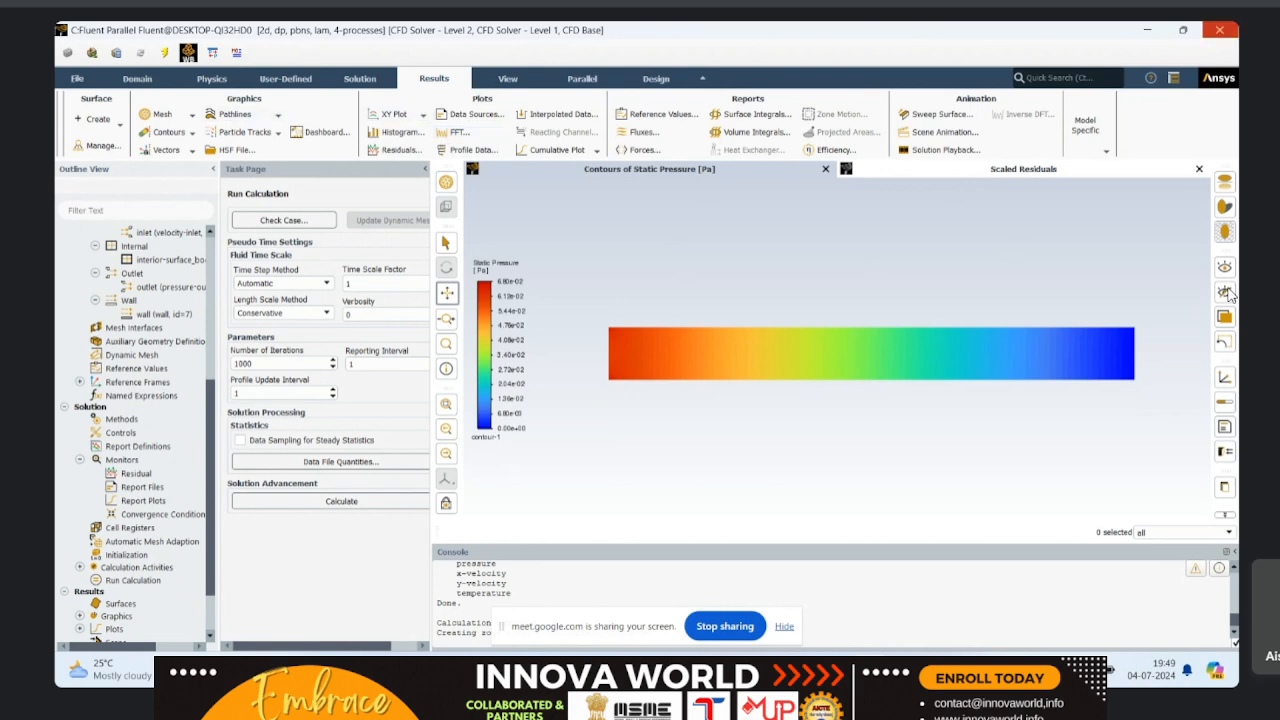
# Step: Exit the Fluent session, using the settings changes for the current calculation only
pyautogui.click(1220, 31)
pyautogui.click(656, 361)
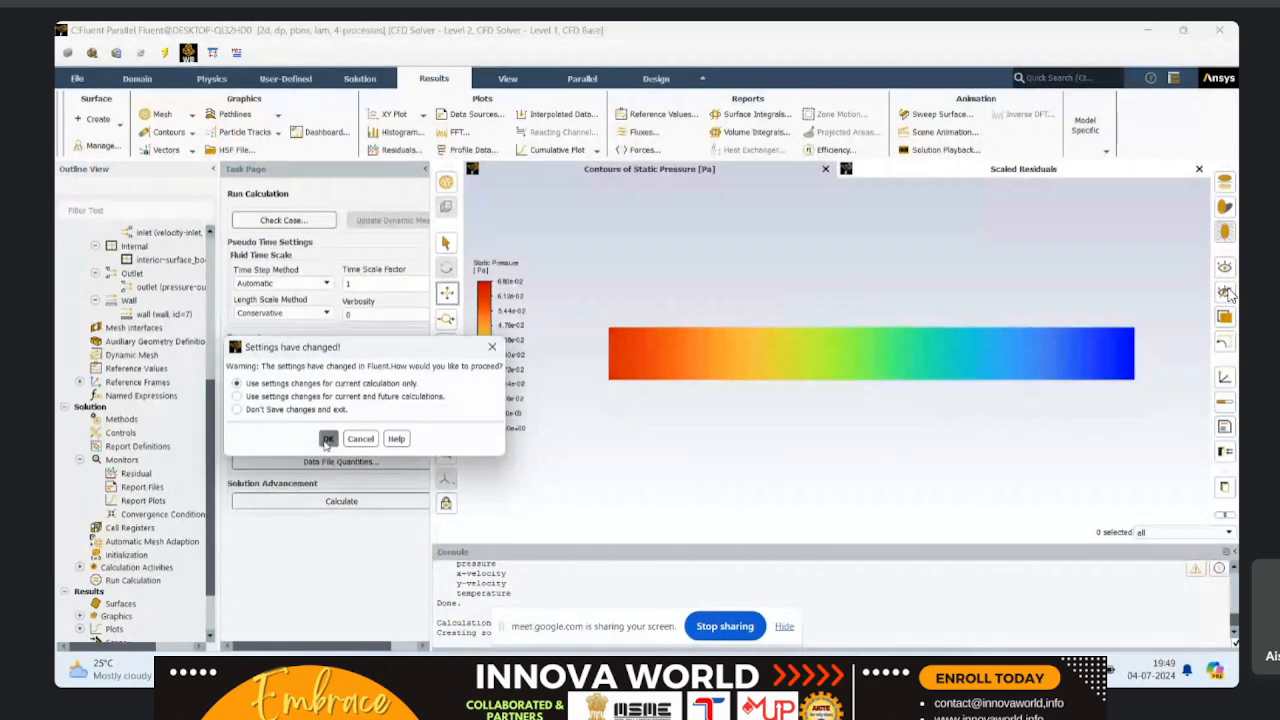
pyautogui.press('Return')
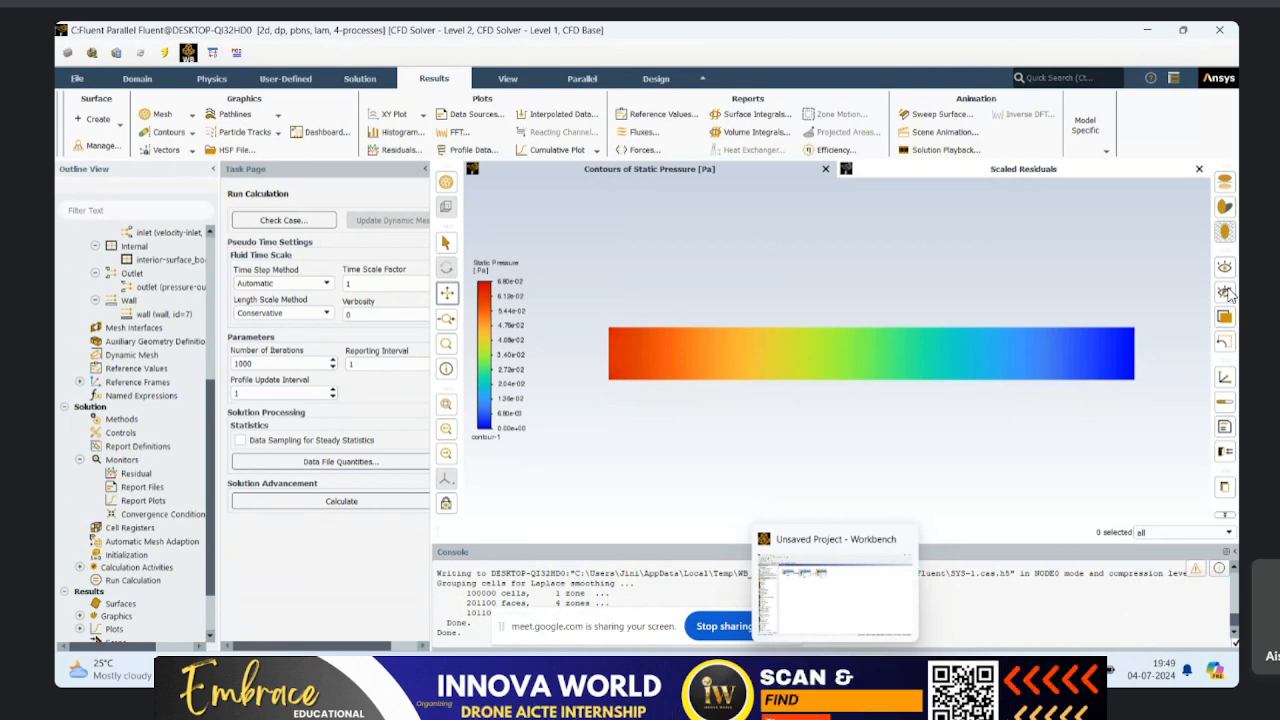
# Step: Switch to Workbench, add a Results system linked to the Fluent Solution, and open its results in CFD-Post
pyautogui.hotkey('alt', 'Tab')
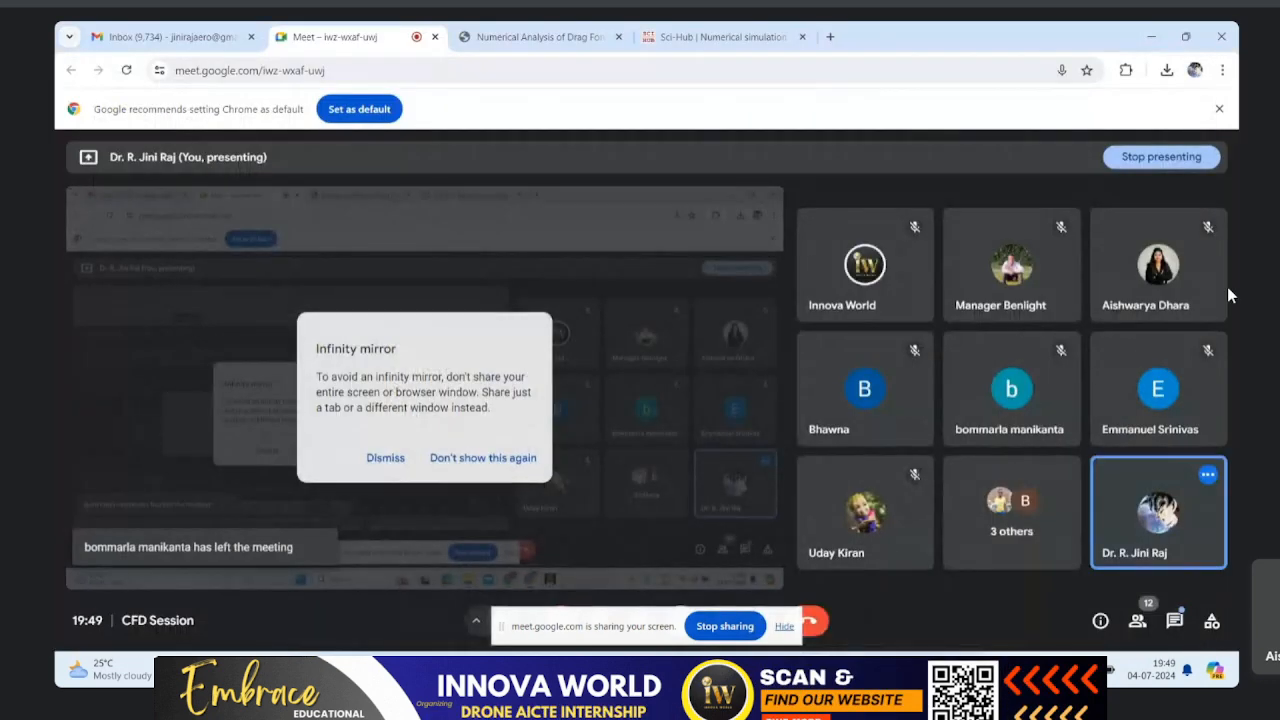
pyautogui.hotkey('alt', 'Tab')
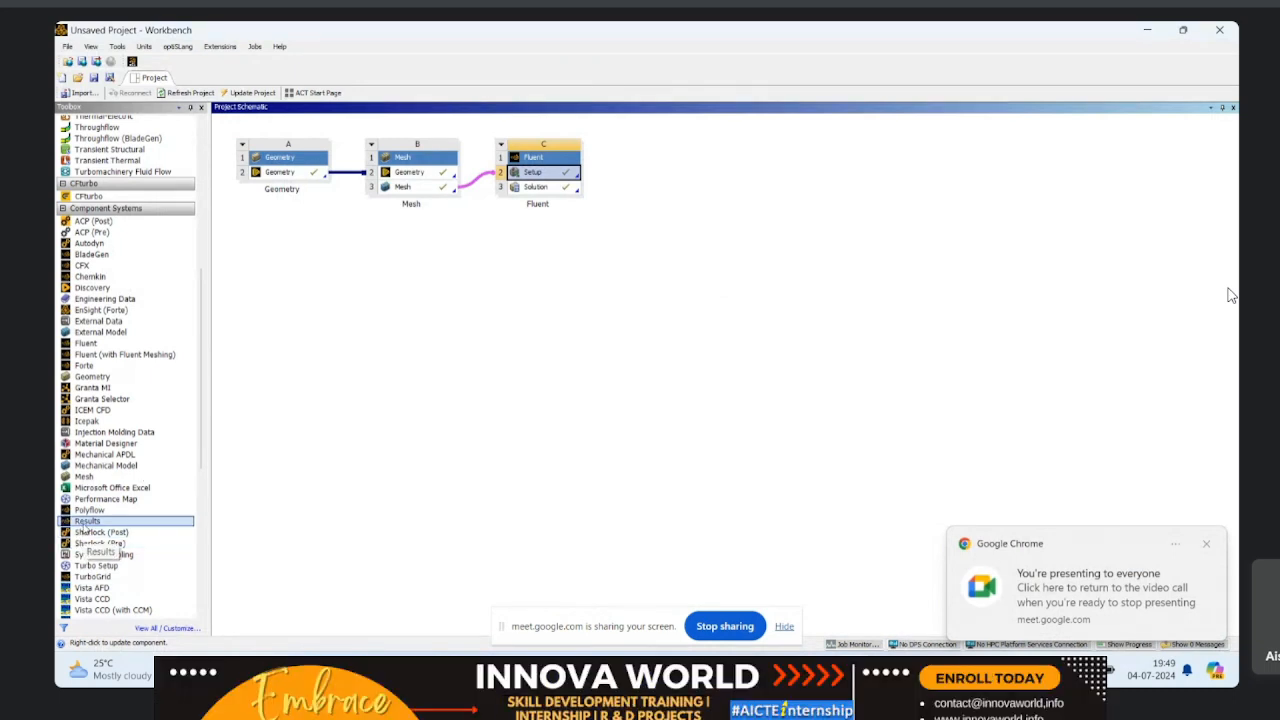
pyautogui.moveTo(85, 529); pyautogui.dragTo(535, 195)
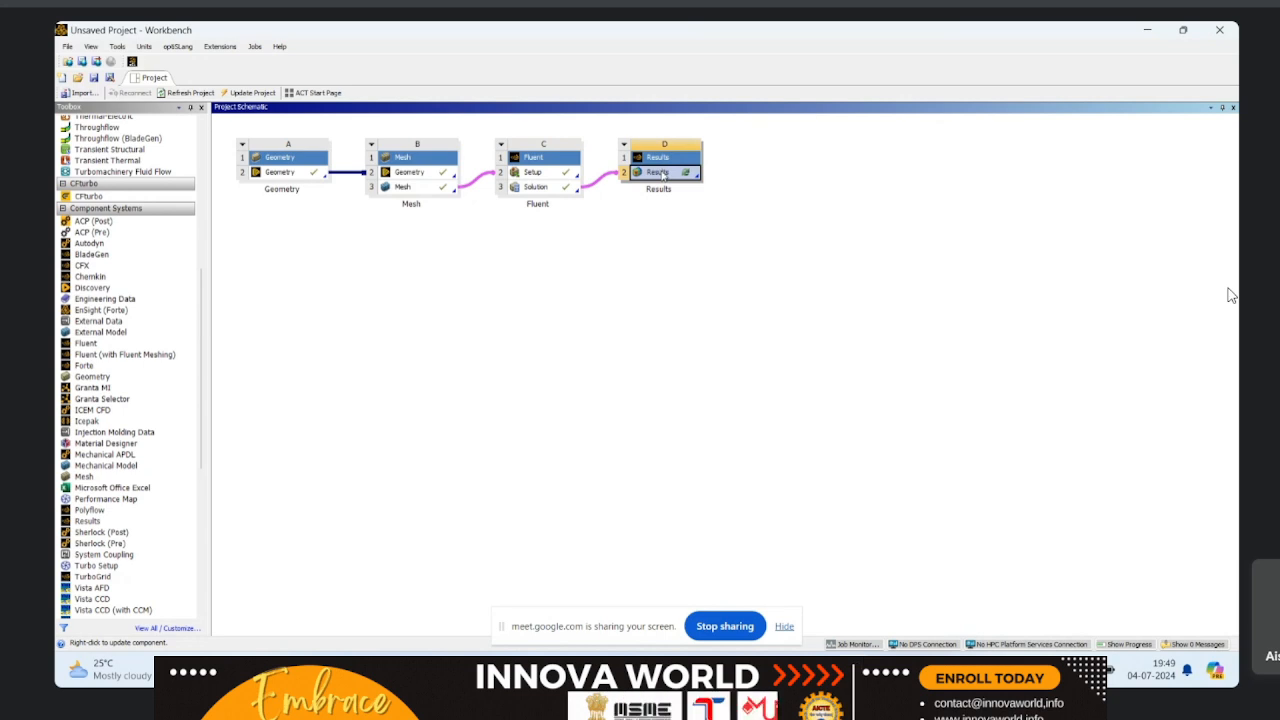
pyautogui.doubleClick(660, 173)
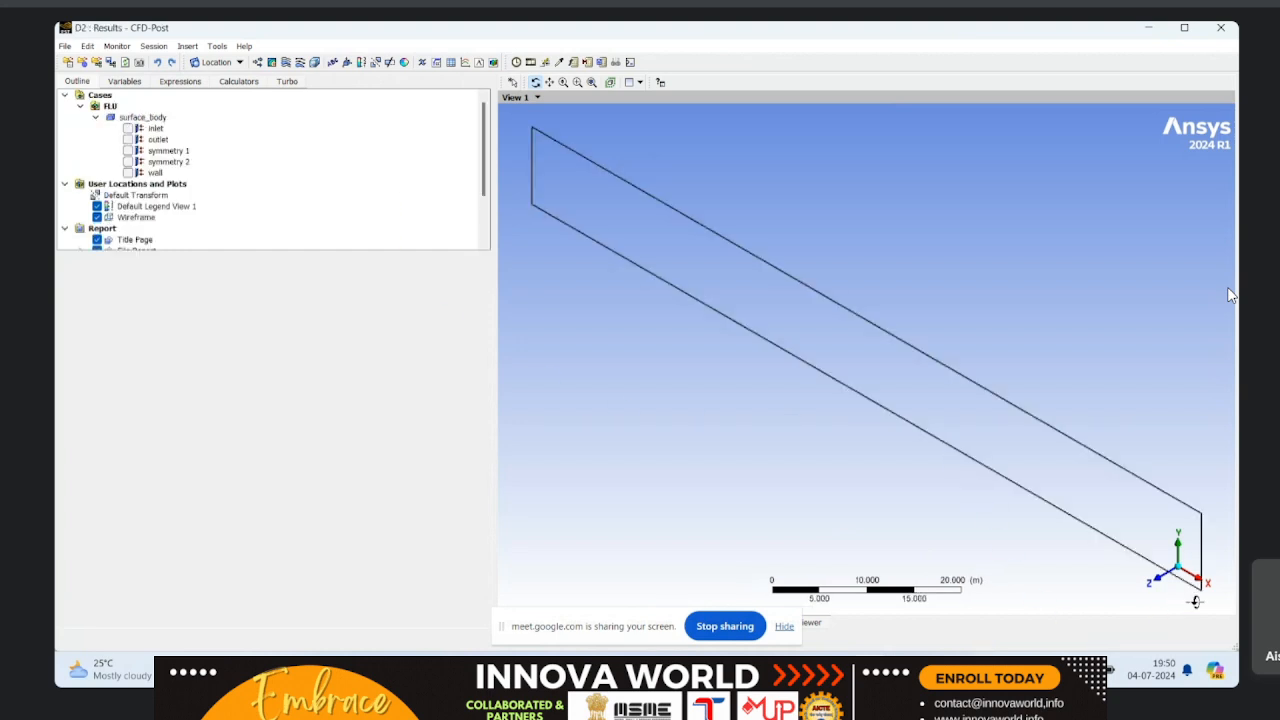
# Step: Display symmetry 1 colored by the Pressure variable with Banded contours, and orient the view face-on to the XY plane
pyautogui.click(128, 150)
pyautogui.click(156, 150)
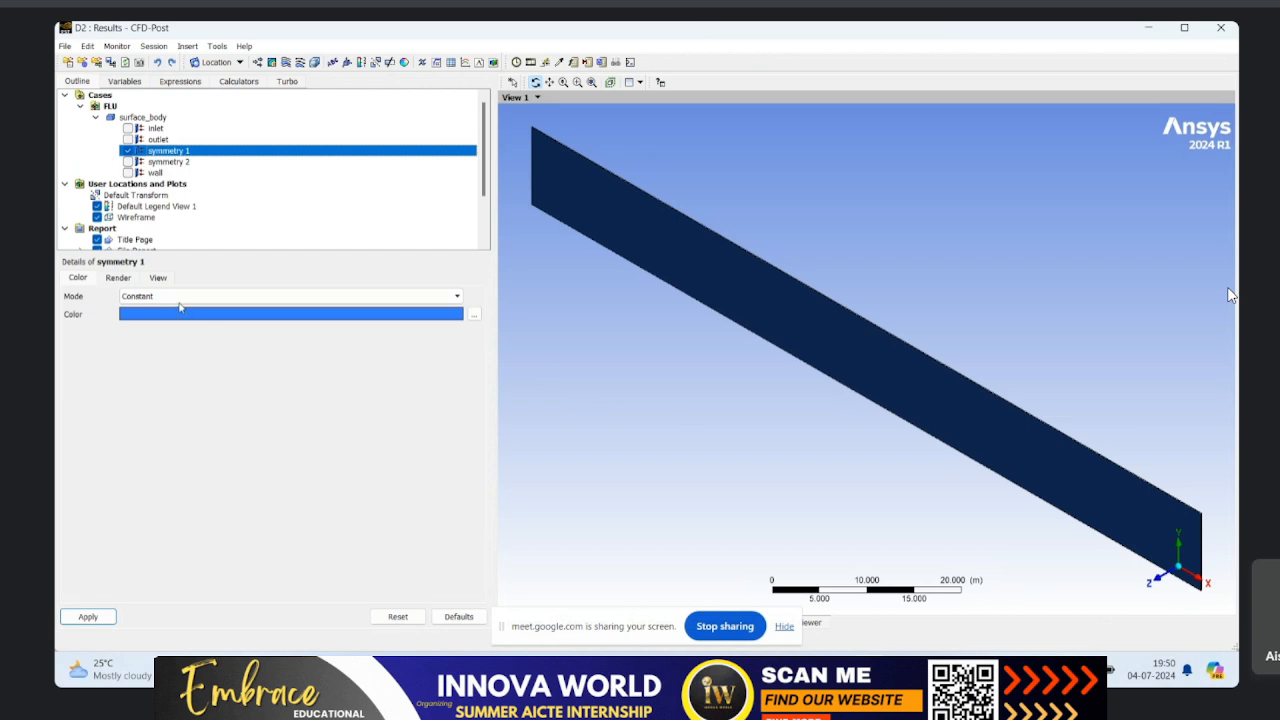
pyautogui.click(178, 297)
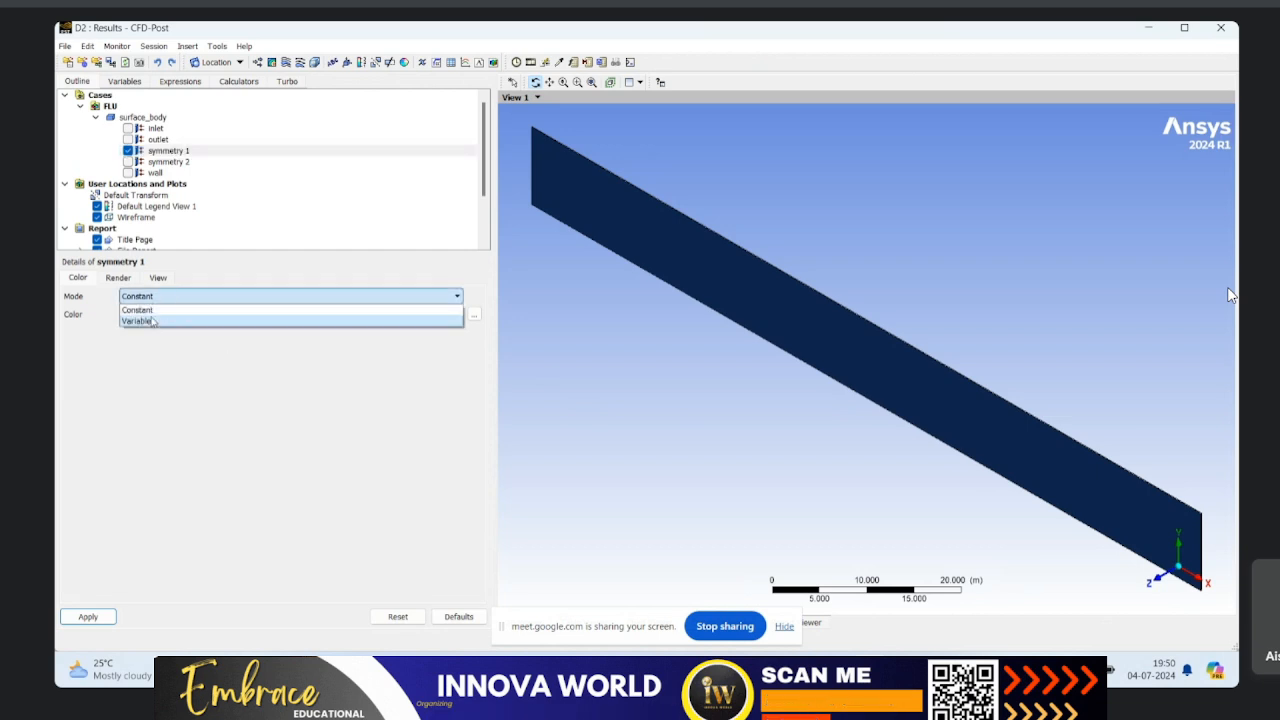
pyautogui.click(150, 321)
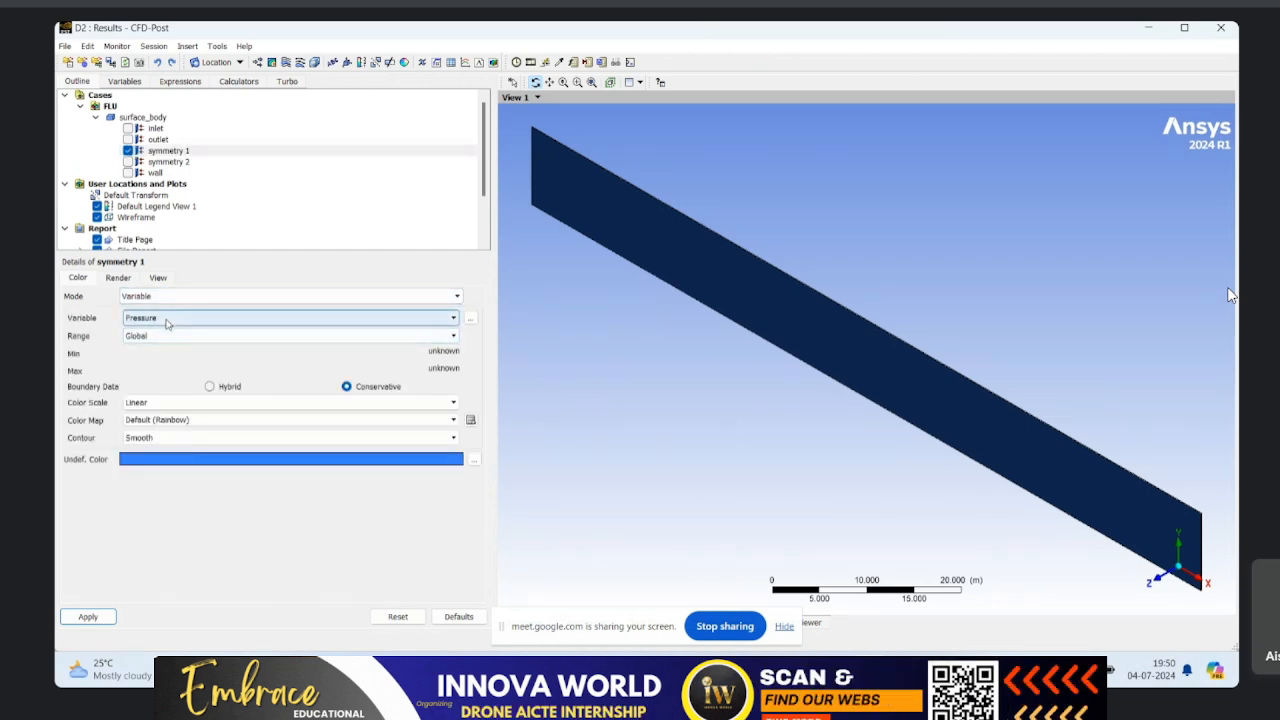
pyautogui.click(150, 438)
pyautogui.click(150, 463)
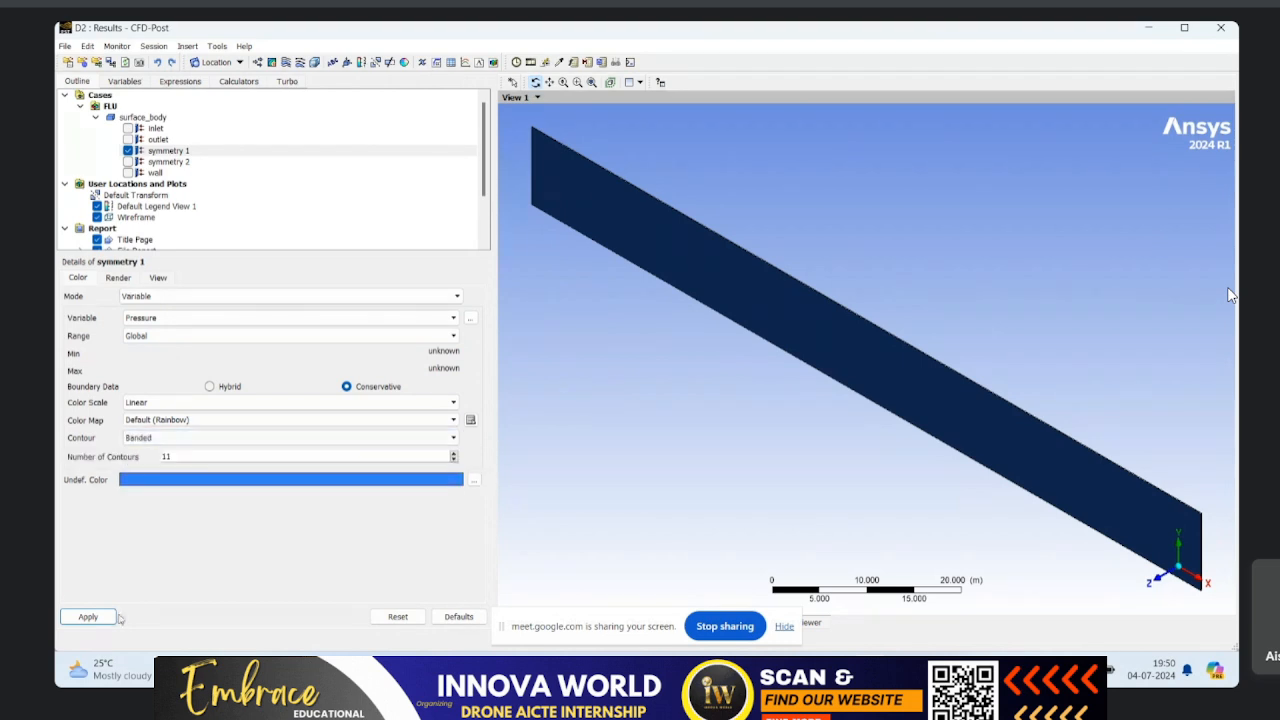
pyautogui.click(88, 617)
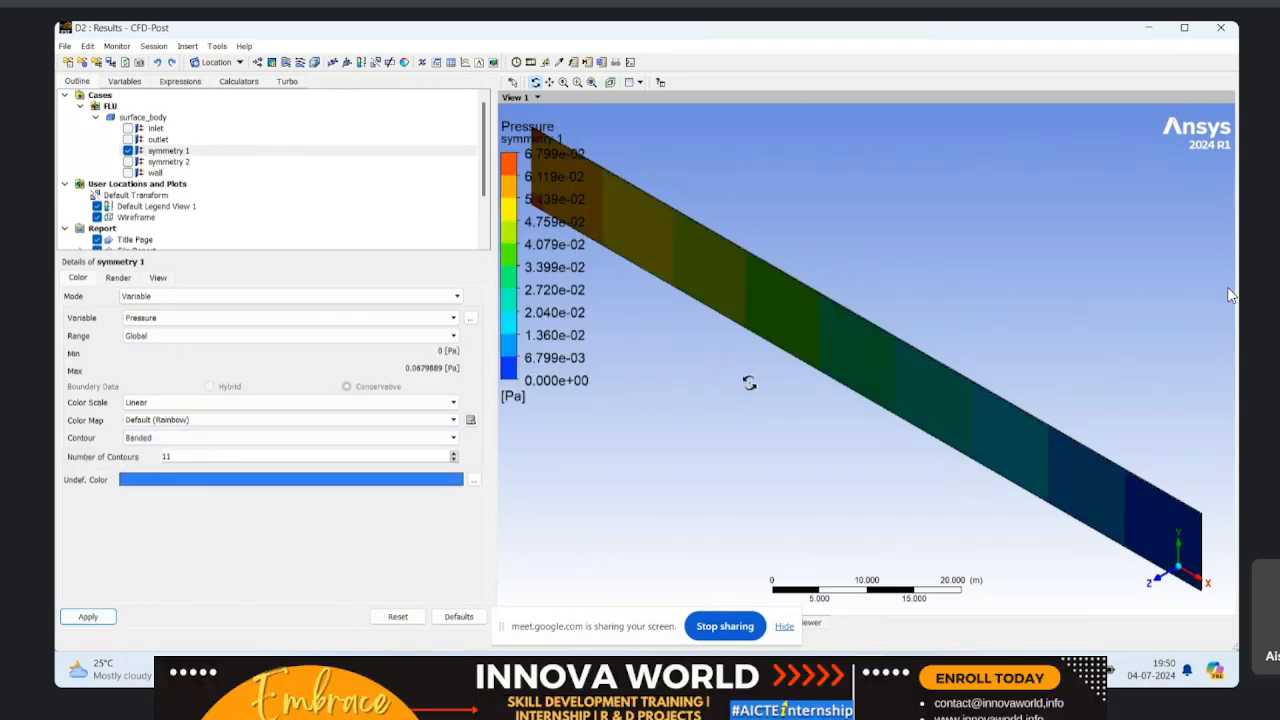
pyautogui.click(1160, 585)
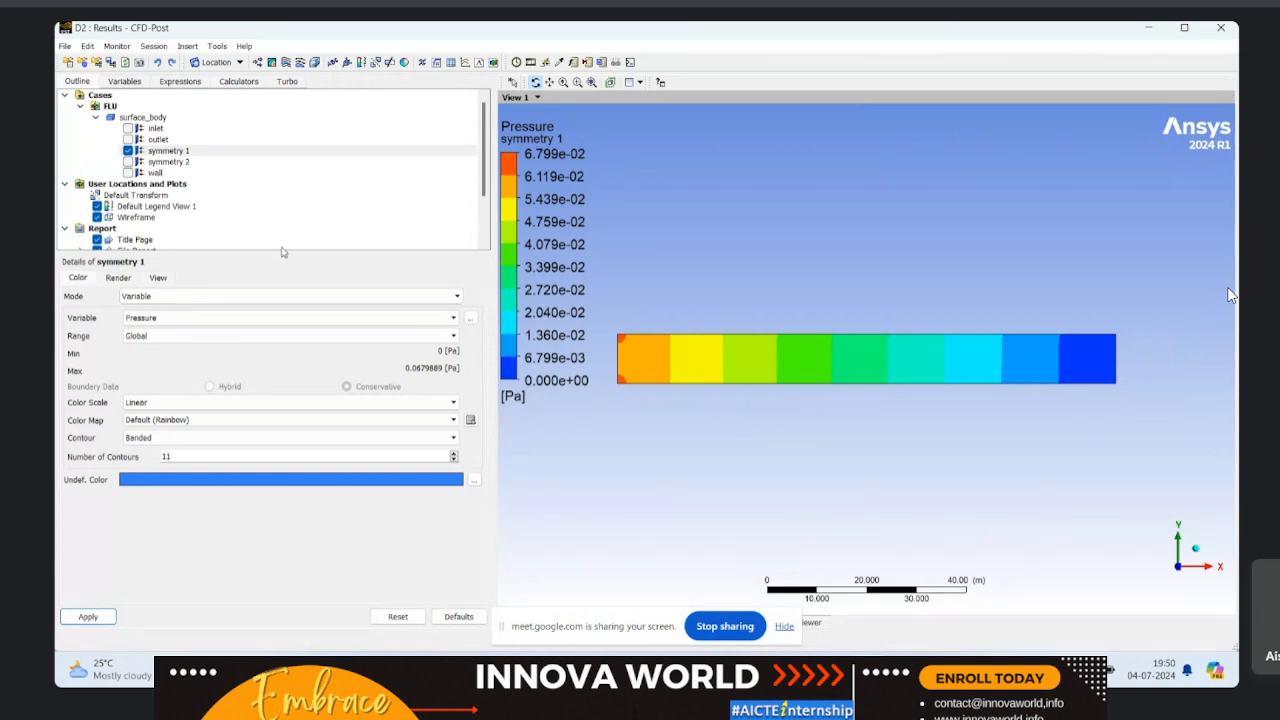
# Step: Change the symmetry 1 coloring variable to Velocity and apply it
pyautogui.click(209, 318)
pyautogui.click(200, 391)
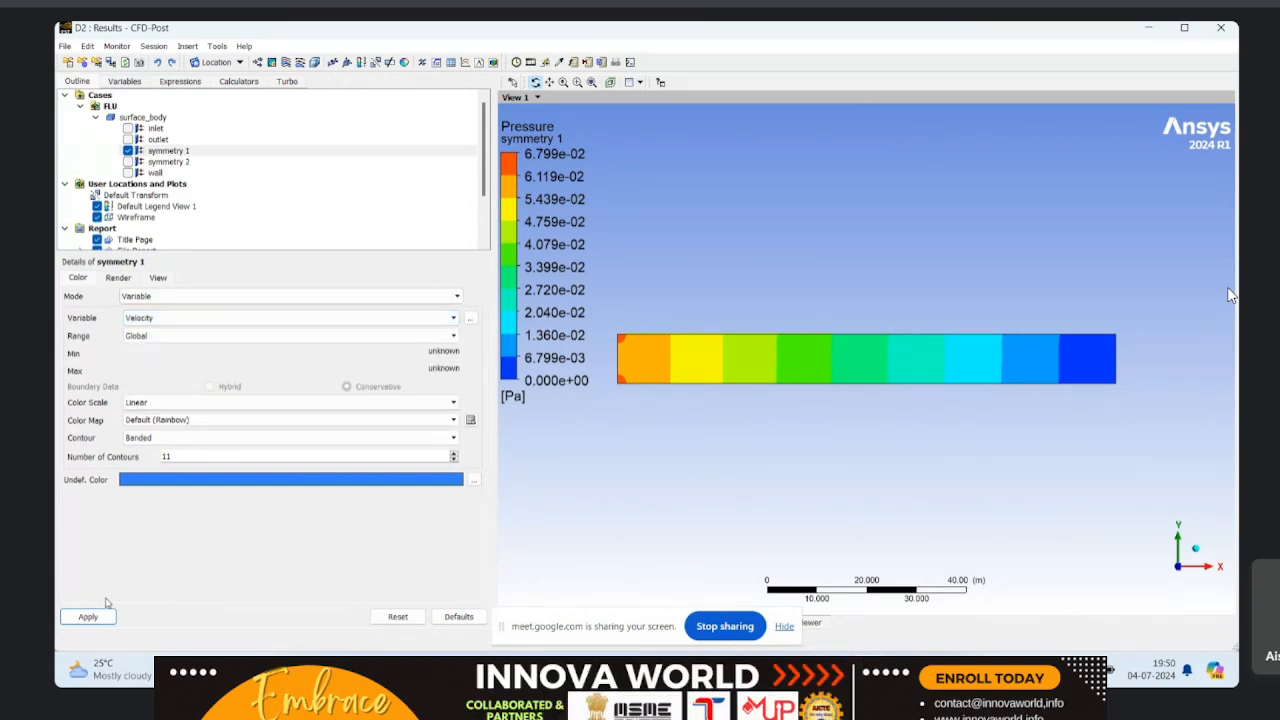
pyautogui.click(89, 612)
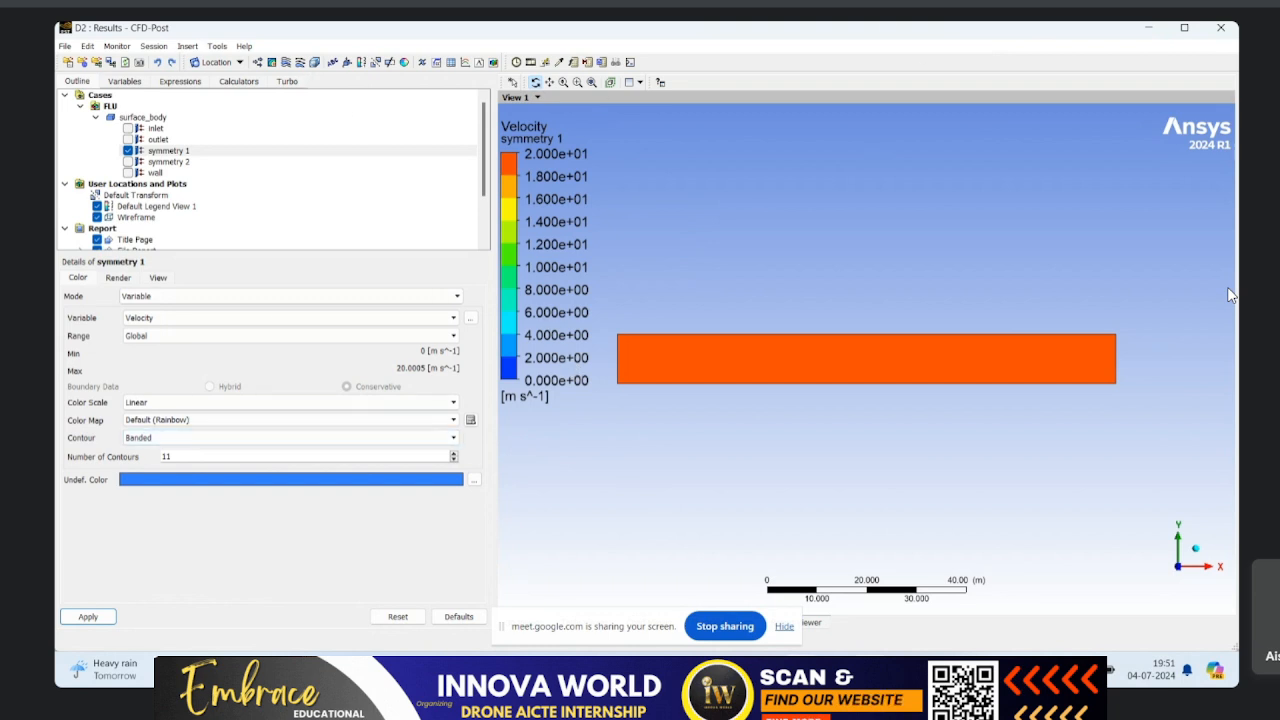
pyautogui.moveTo(835, 670)
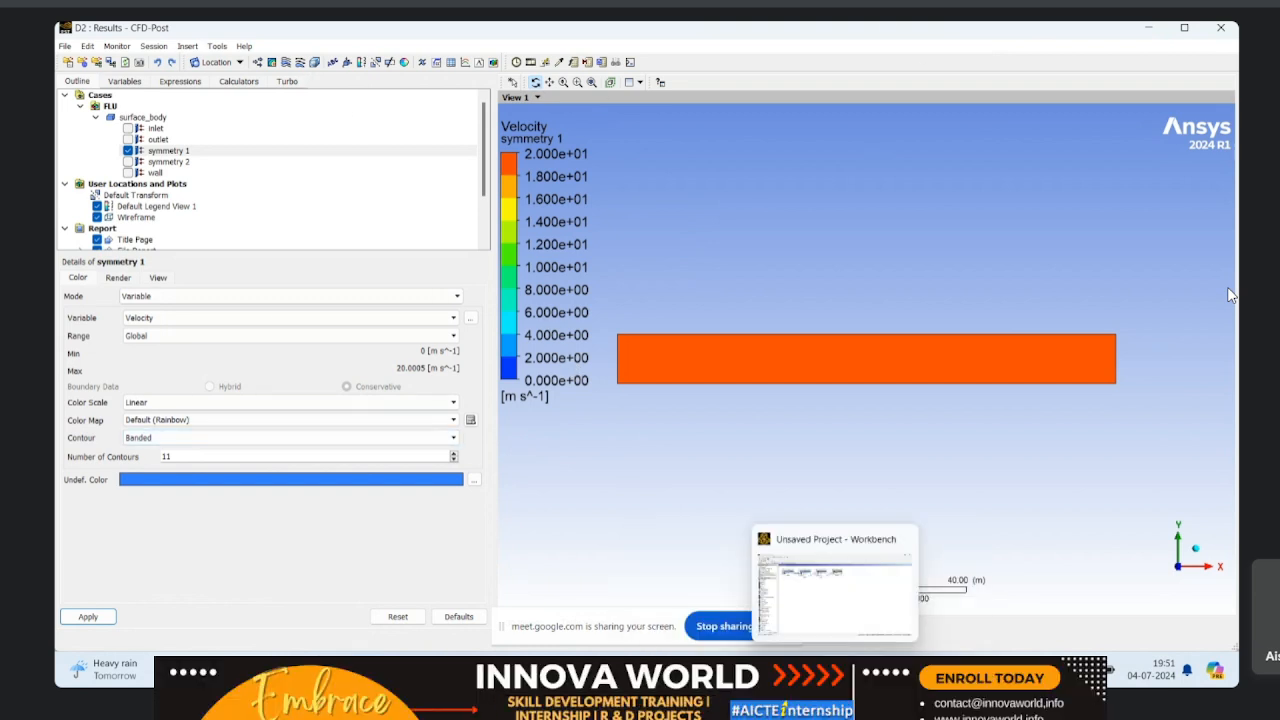
pyautogui.click(835, 670)
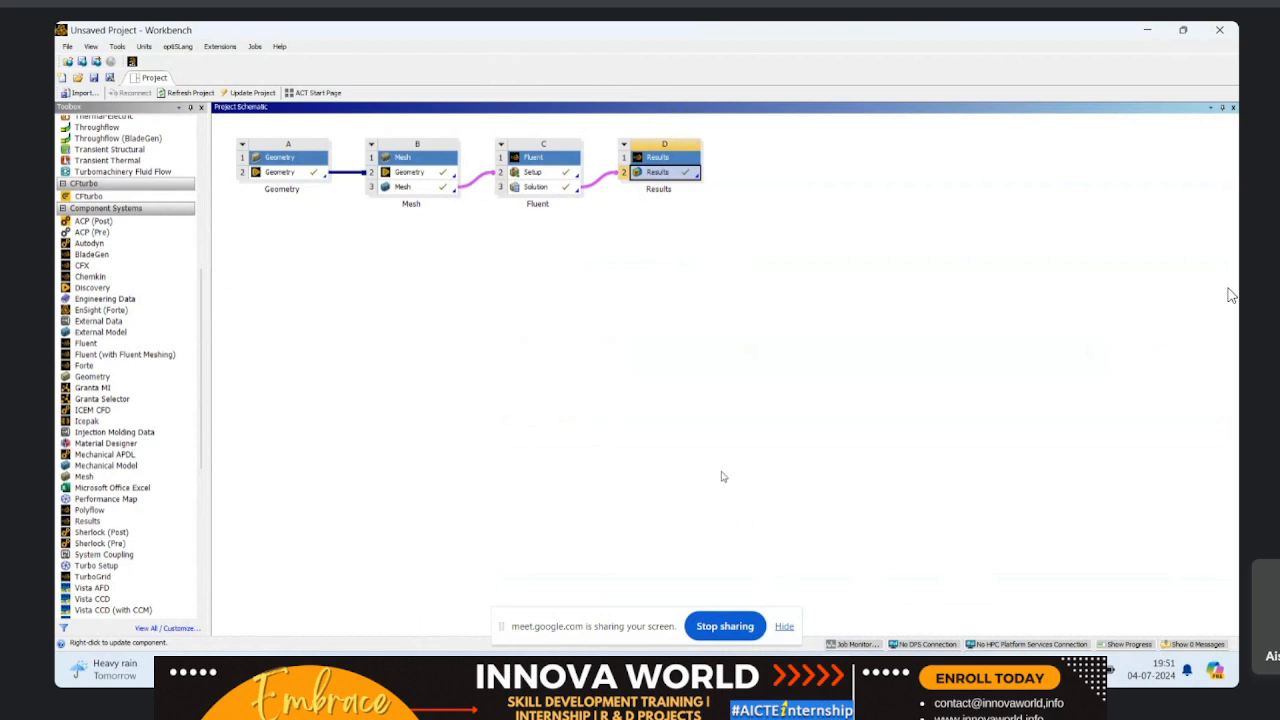
pyautogui.moveTo(800, 670)
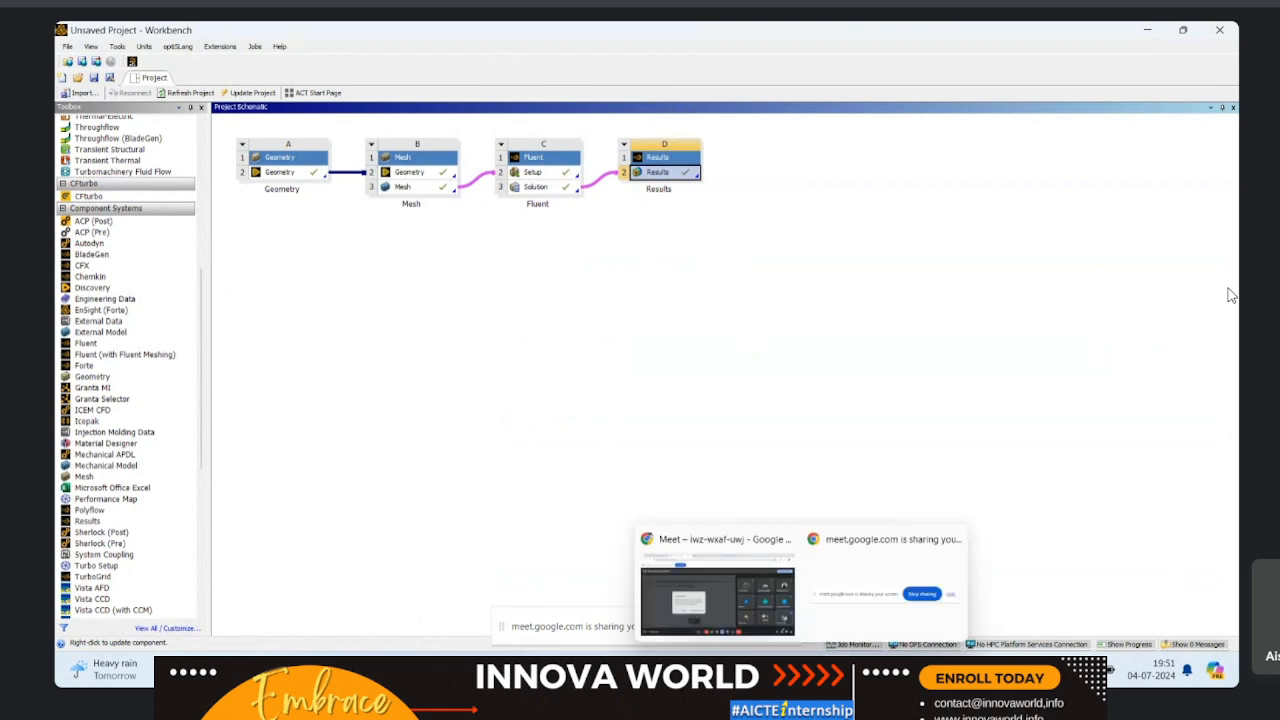
pyautogui.click(869, 670)
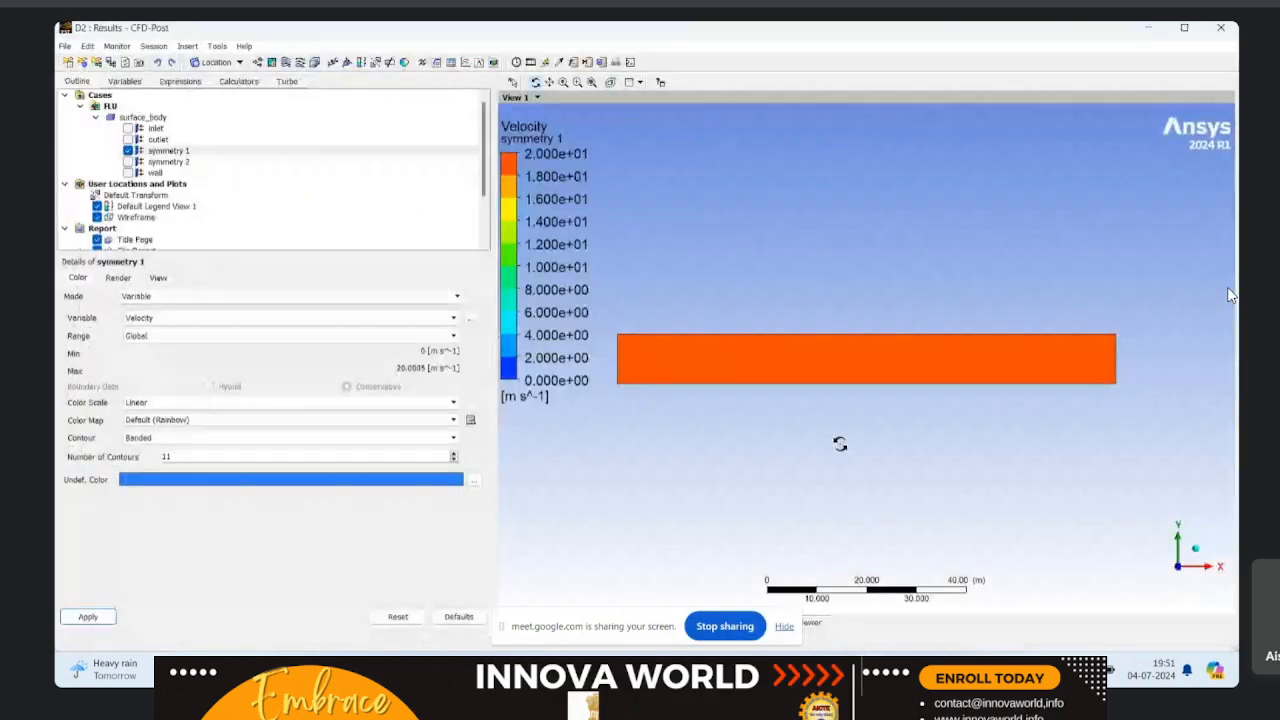
# Step: Create a 3D velocity streamline starting from symmetry 1, with the direction set to Forward and Backward
pyautogui.click(286, 63)
pyautogui.click(322, 121)
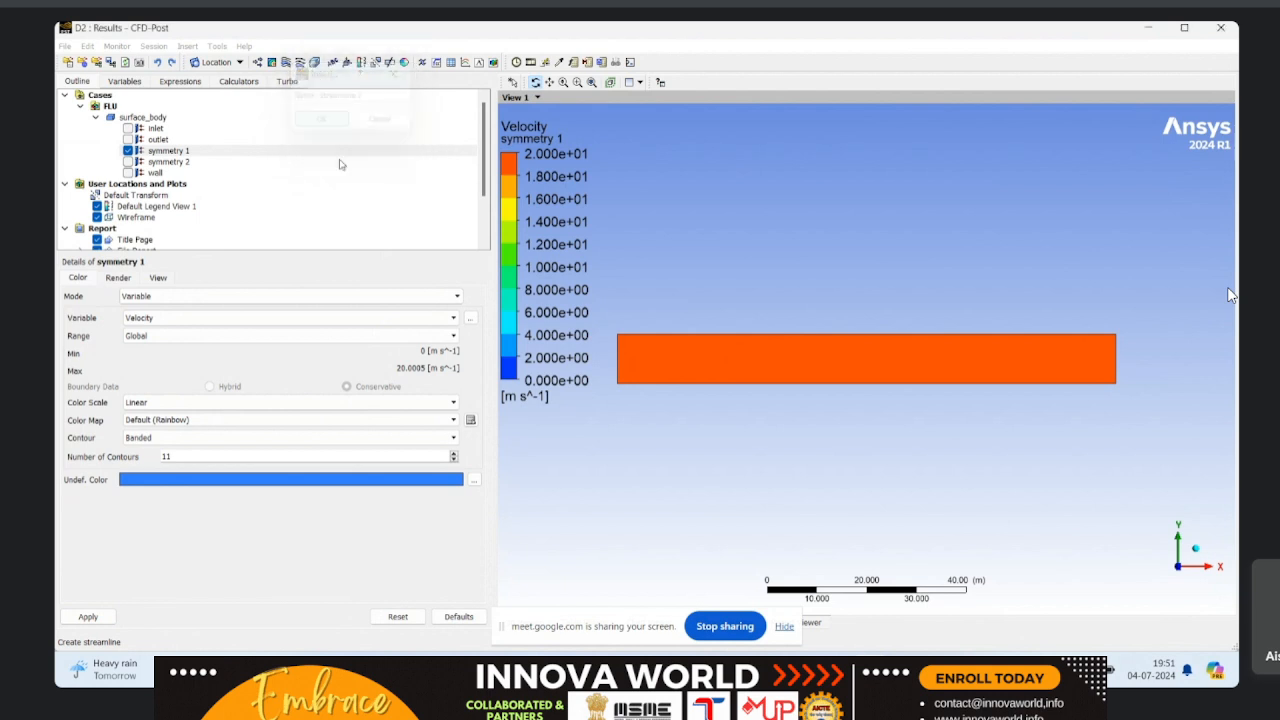
pyautogui.click(167, 344)
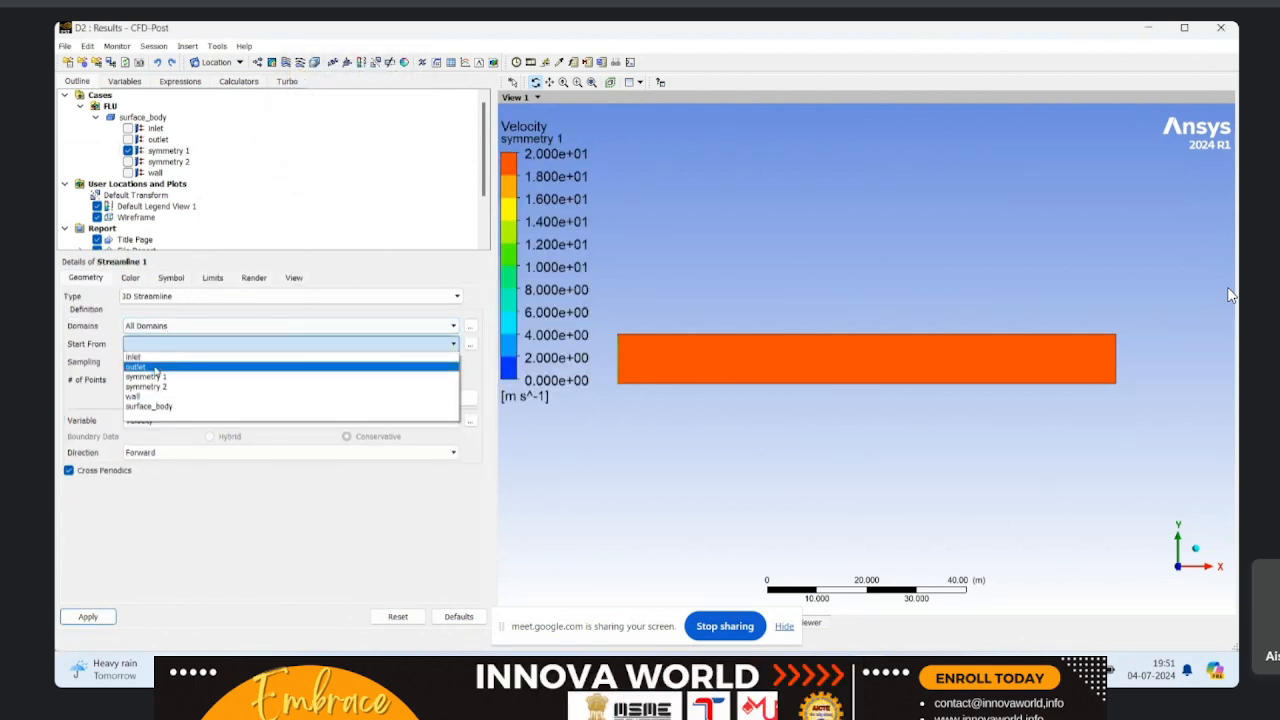
pyautogui.click(146, 365)
pyautogui.click(147, 379)
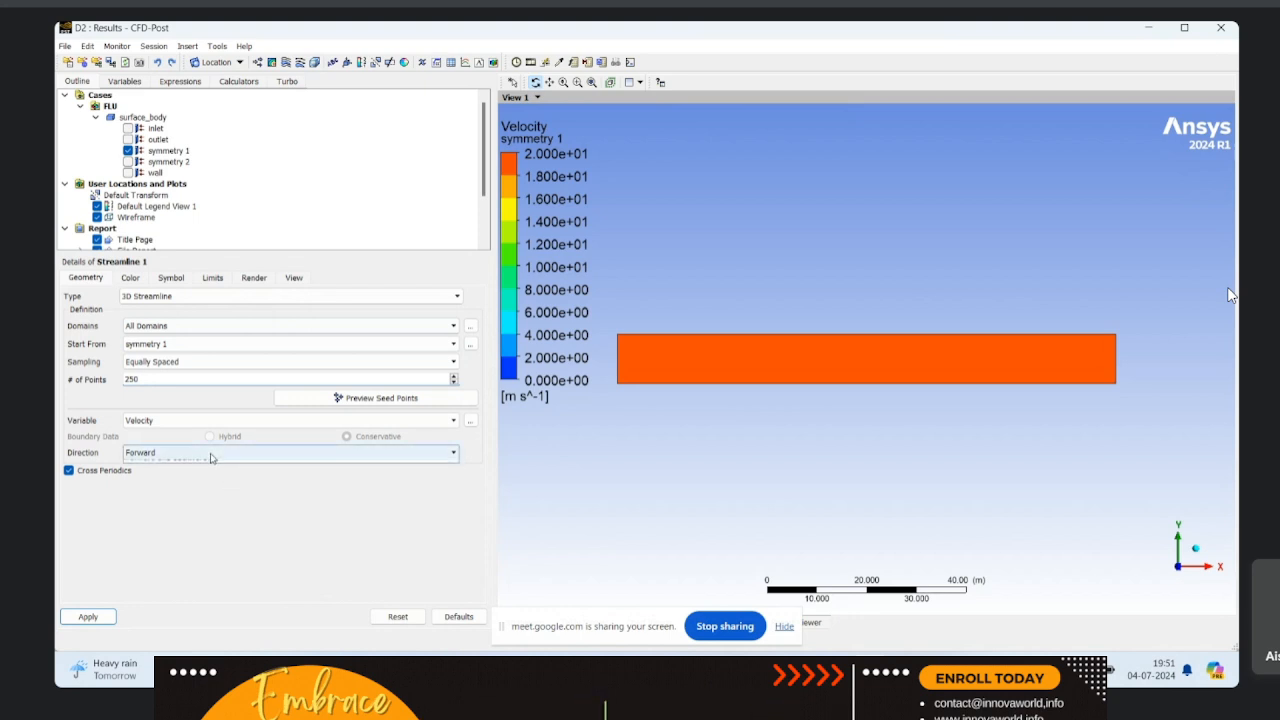
pyautogui.click(165, 452)
pyautogui.click(165, 483)
pyautogui.click(86, 616)
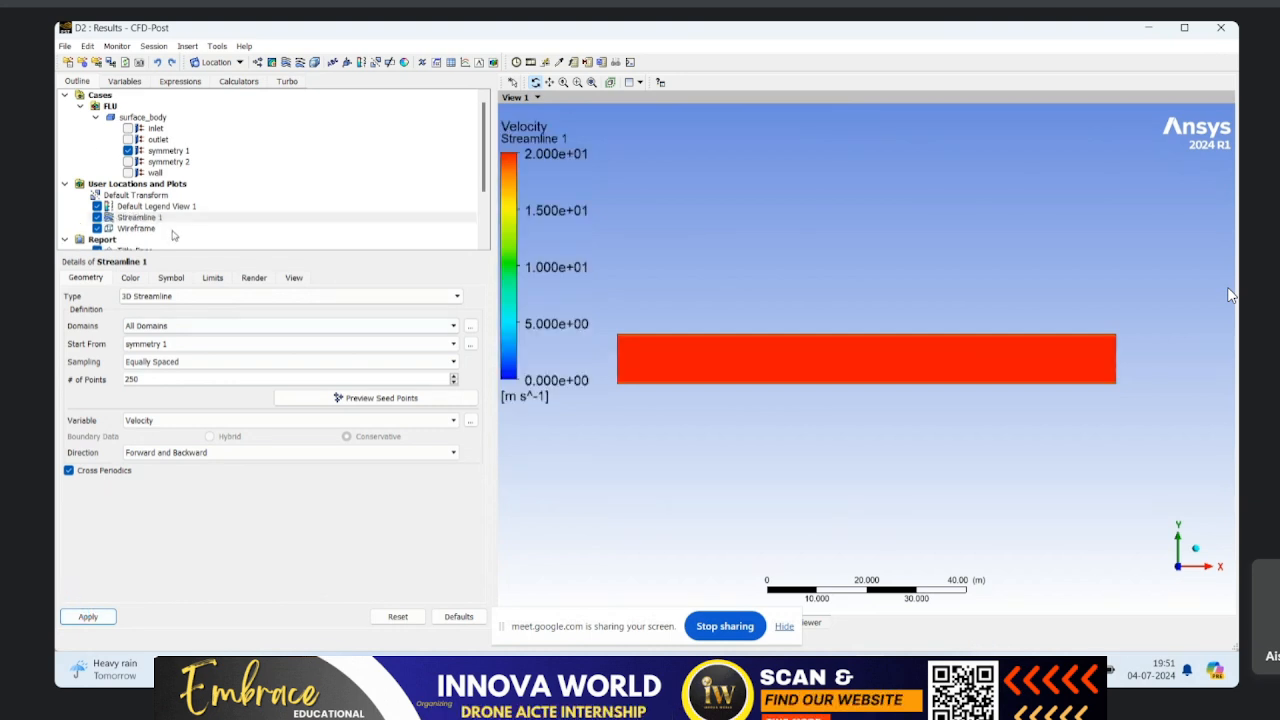
# Step: Hide the symmetry 1 surface and inspect the streamlines inside the channel up close
pyautogui.click(128, 151)
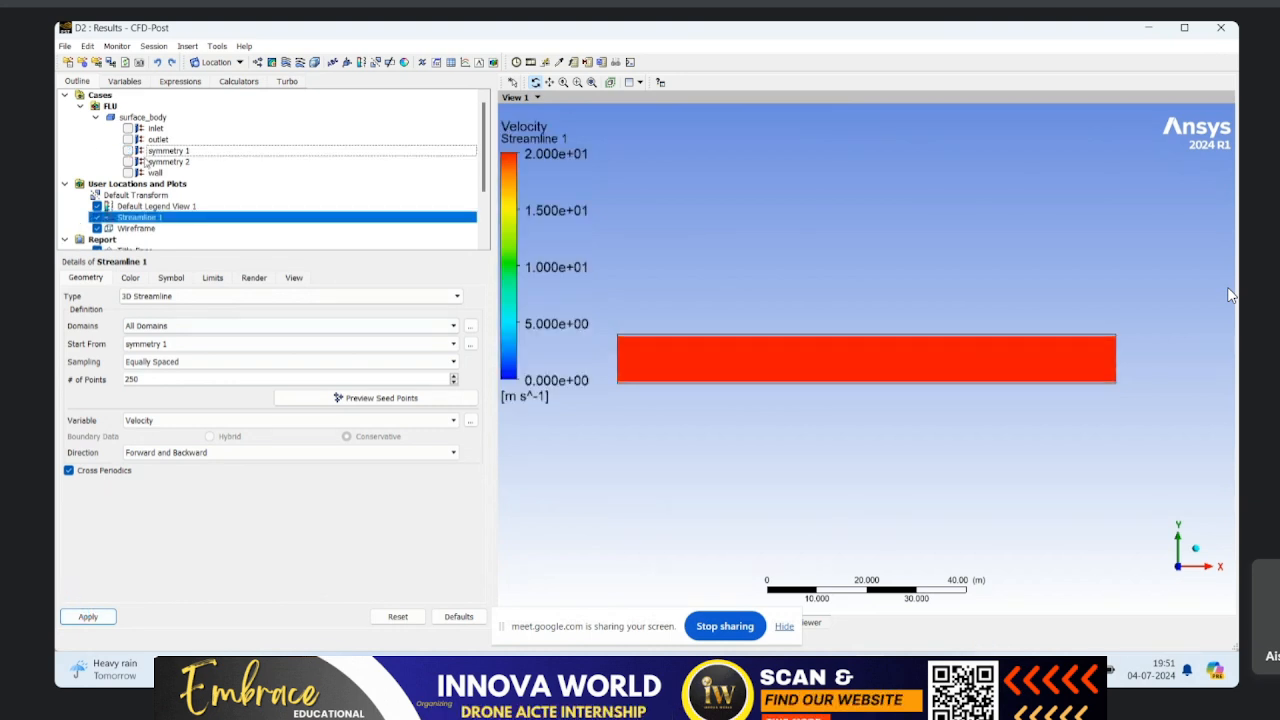
pyautogui.scroll(2, 699, 408)
pyautogui.scroll(4, 743, 368)
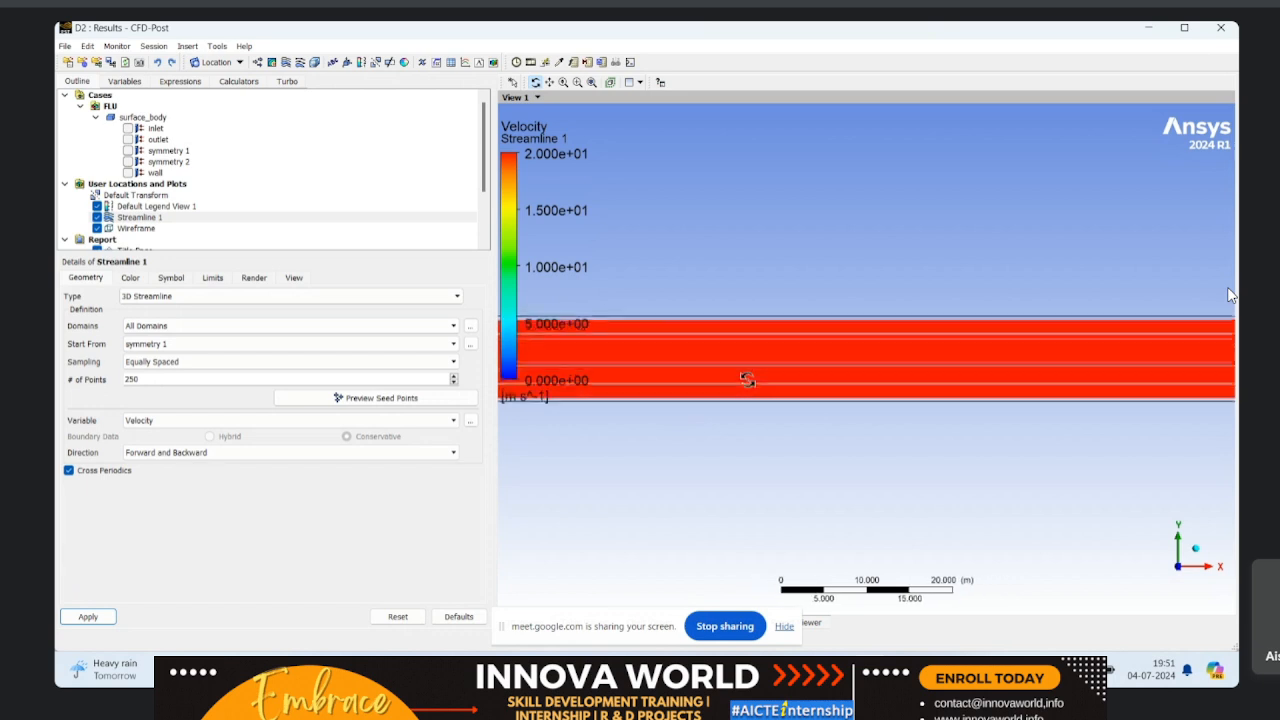
pyautogui.scroll(3, 743, 368)
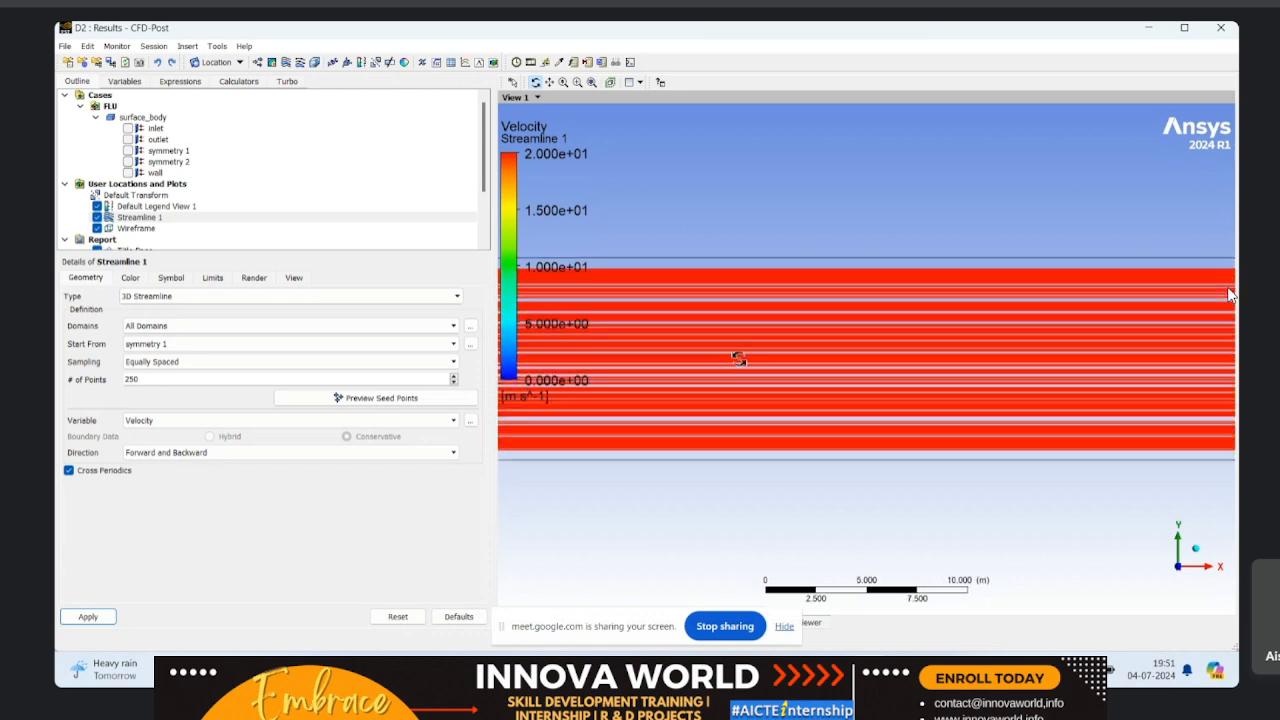
pyautogui.scroll(4, 753, 350)
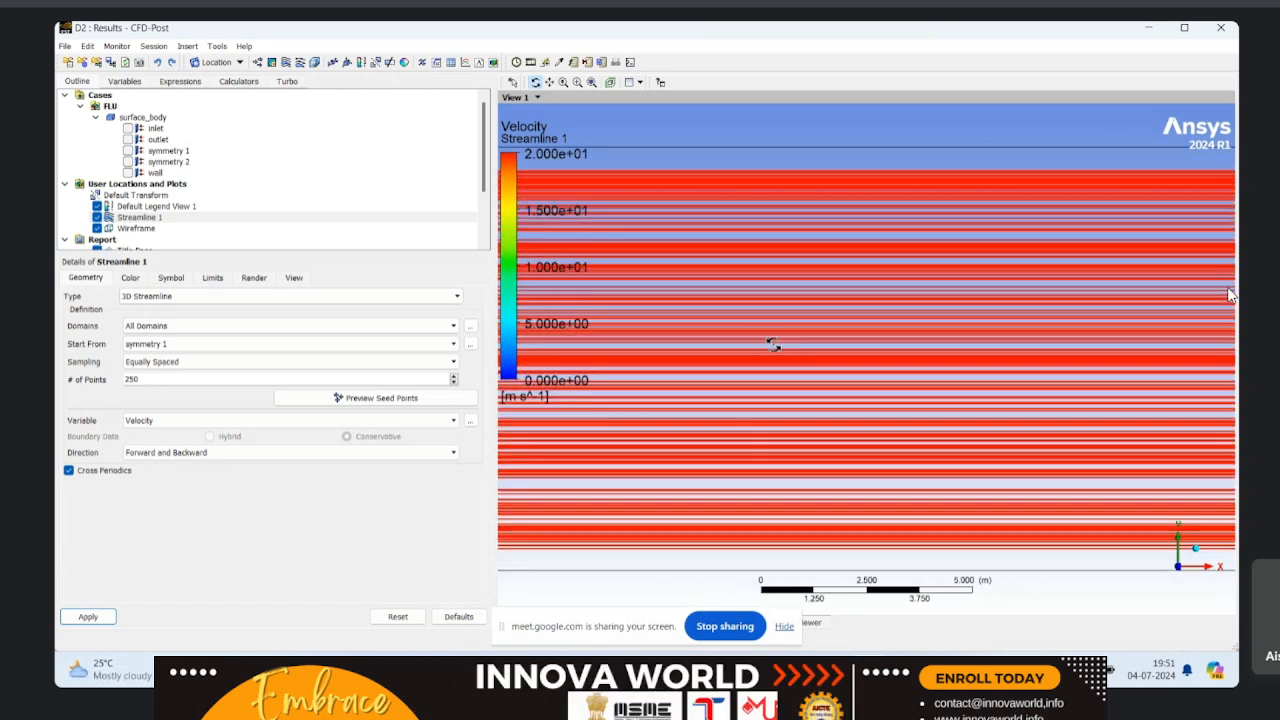
pyautogui.scroll(-2, 765, 350)
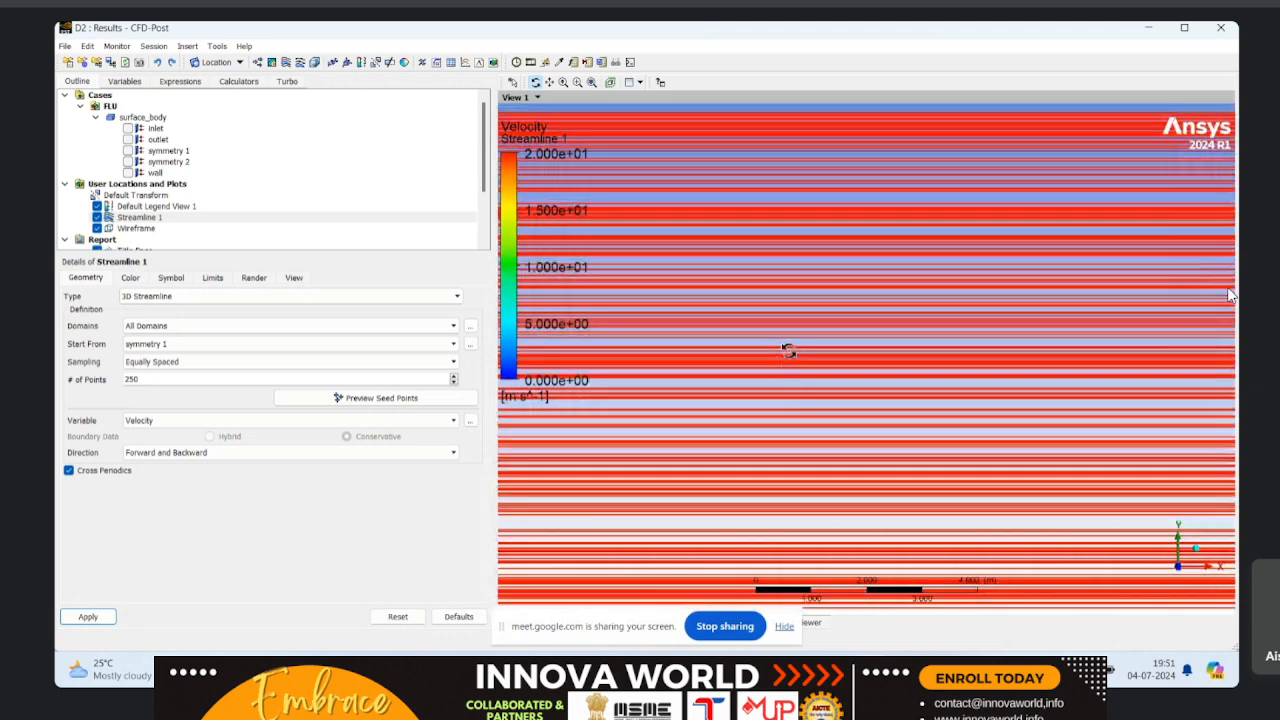
pyautogui.scroll(-3, 848, 397)
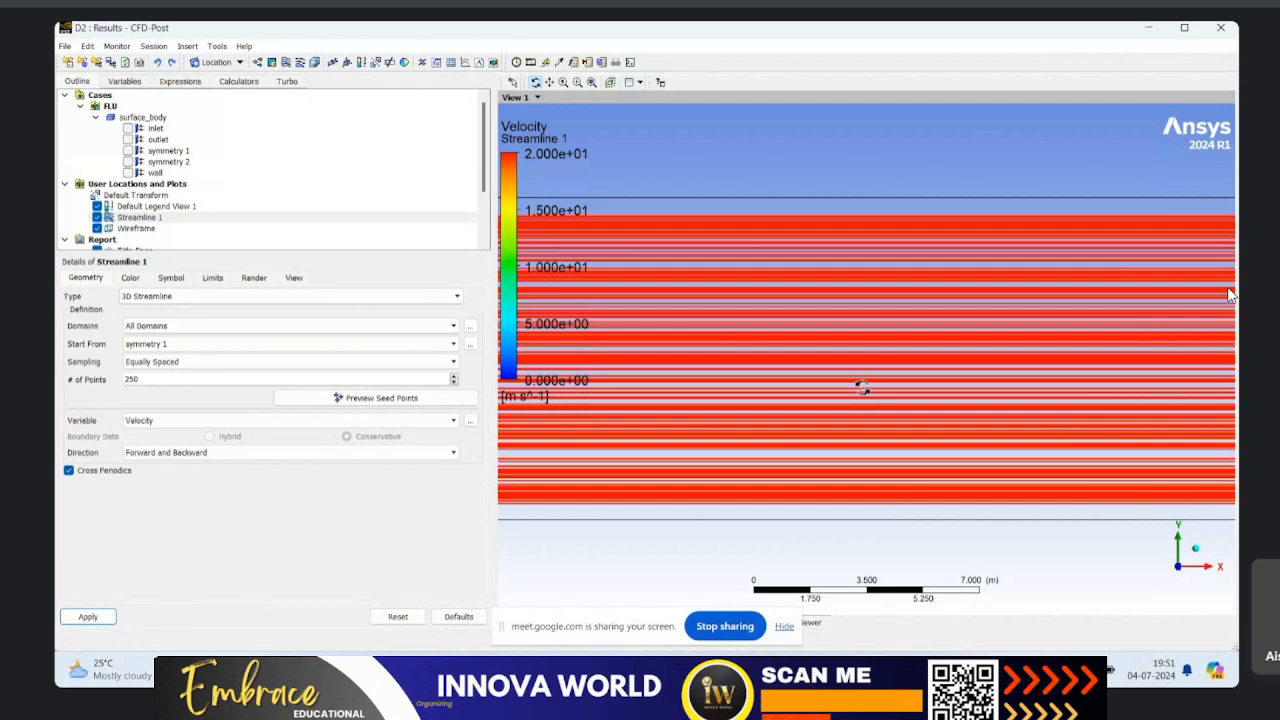
pyautogui.click(880, 671)
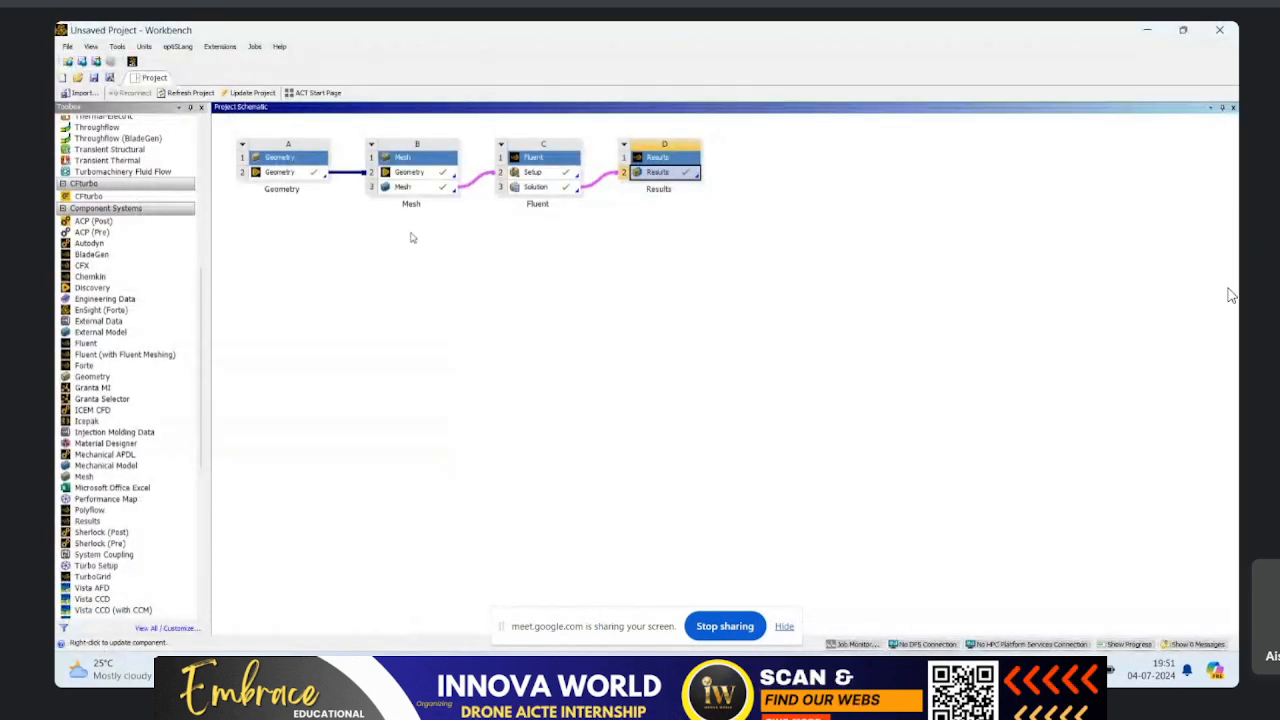
pyautogui.click(738, 342)
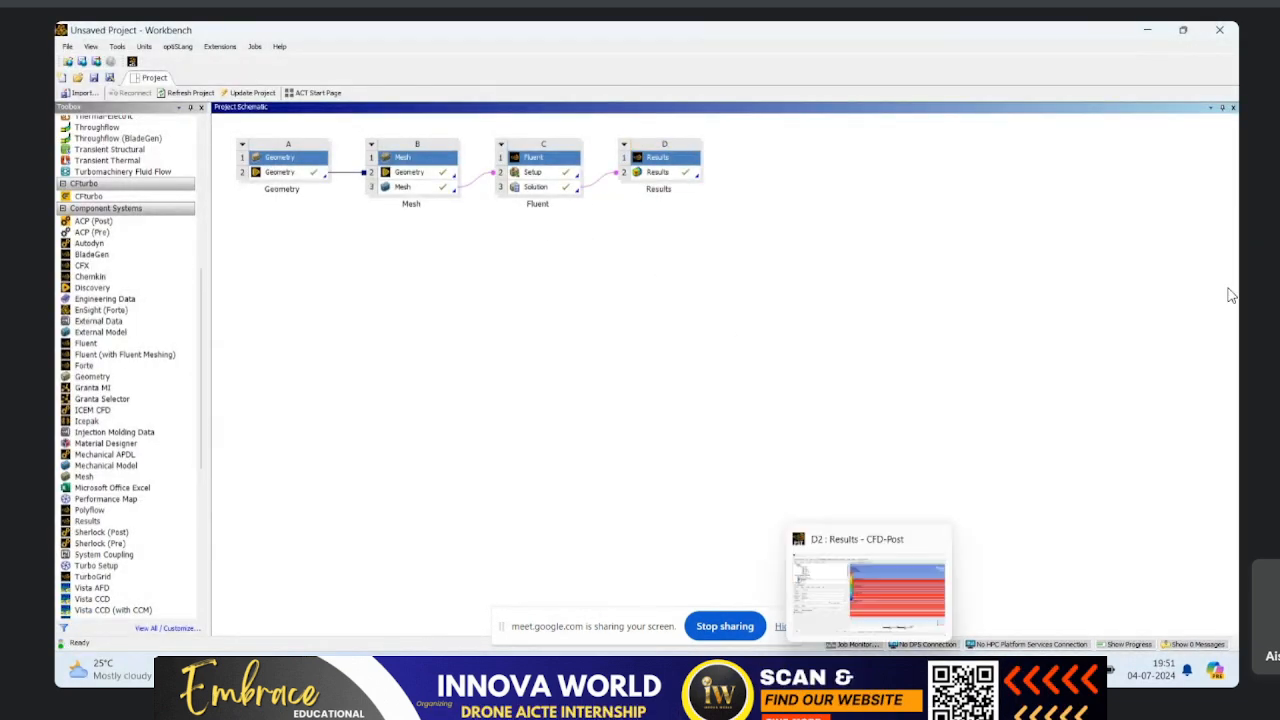
pyautogui.moveTo(801, 671)
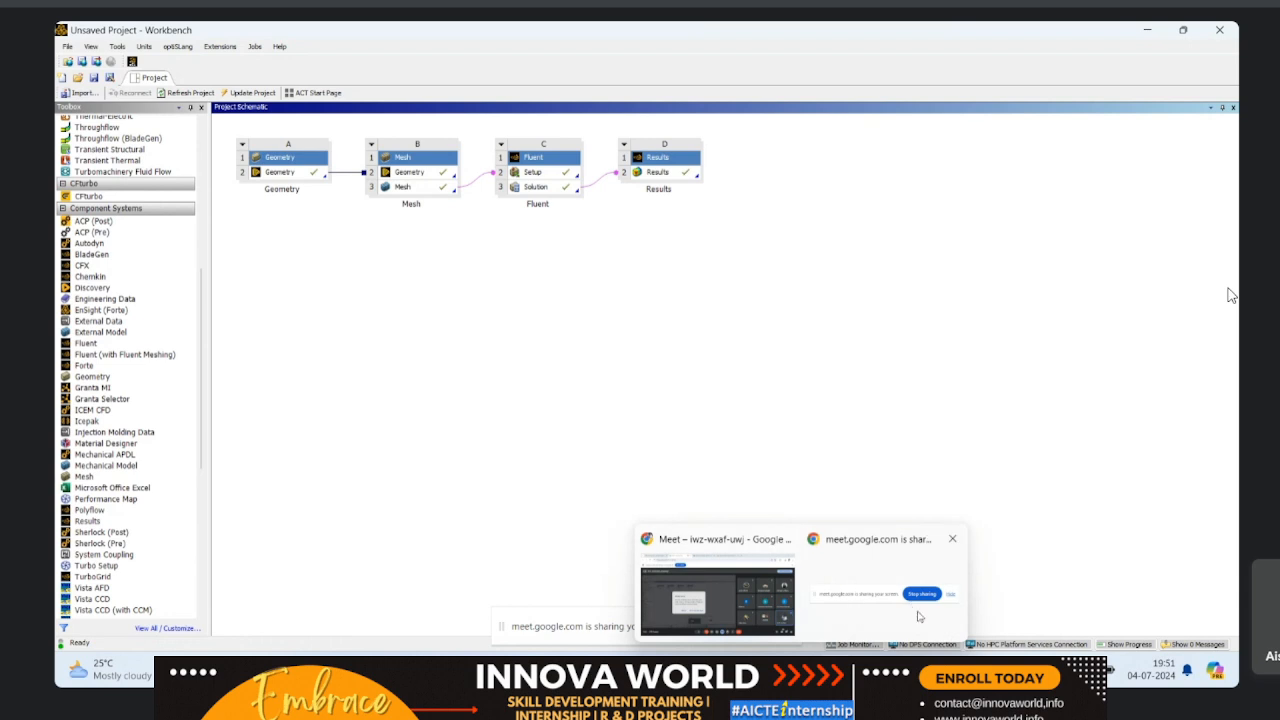
pyautogui.moveTo(869, 671)
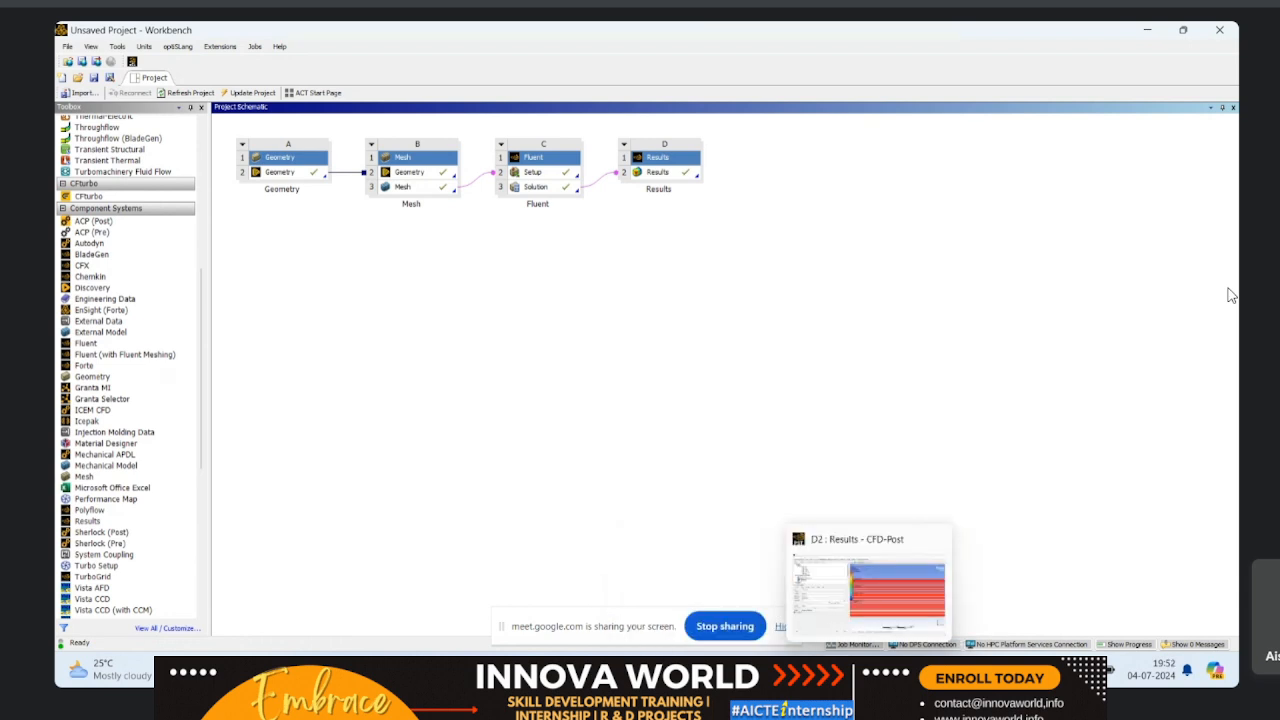
pyautogui.click(895, 612)
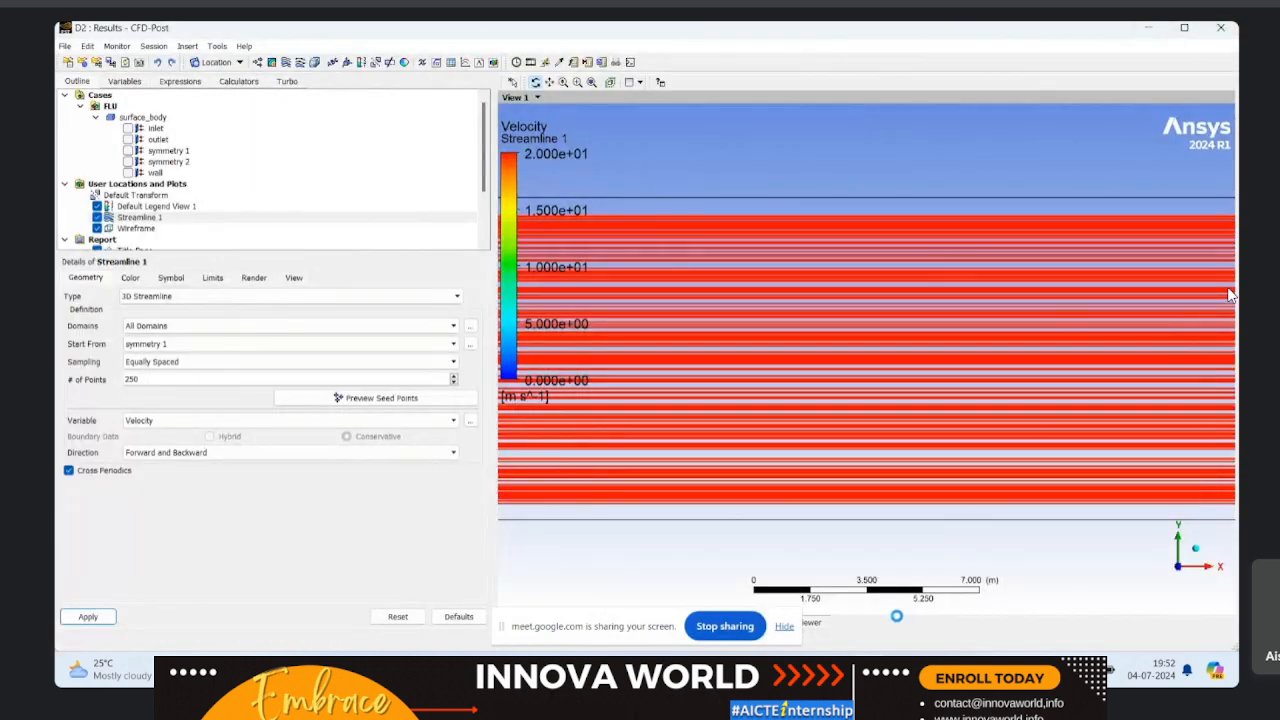
# Step: Switch to the Google Meet call in Chrome
pyautogui.moveTo(801, 671)
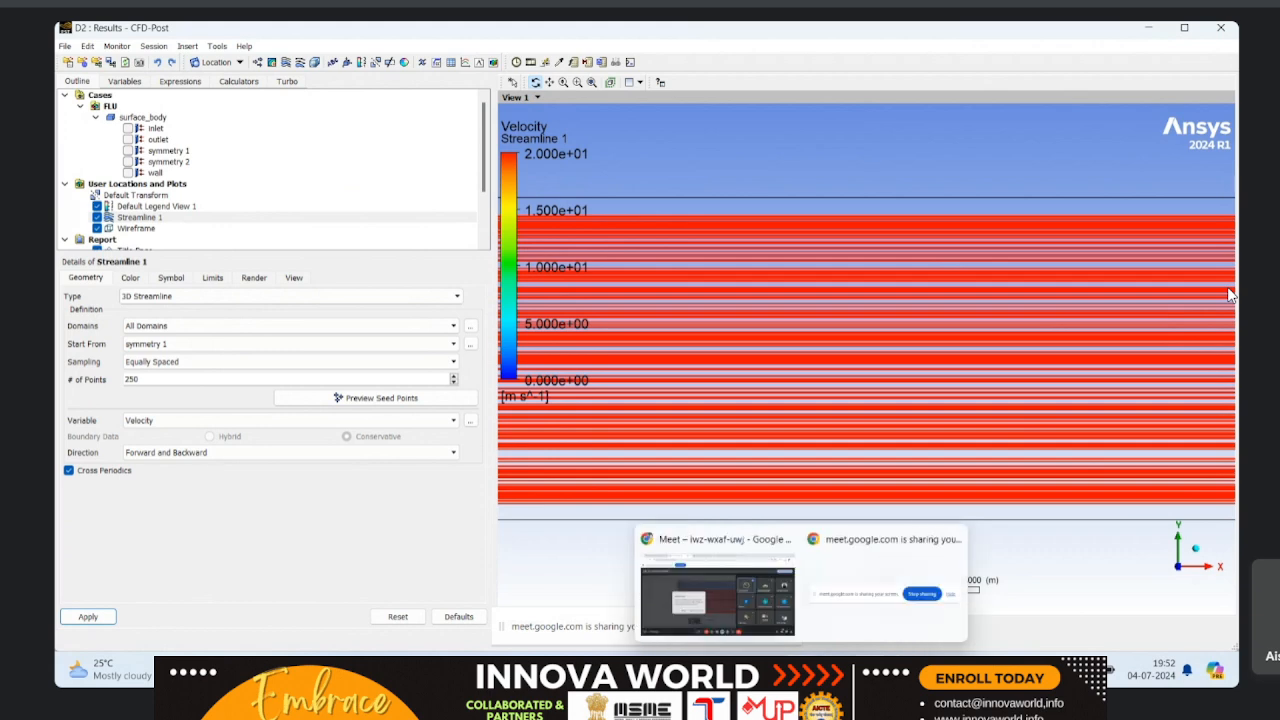
pyautogui.click(712, 600)
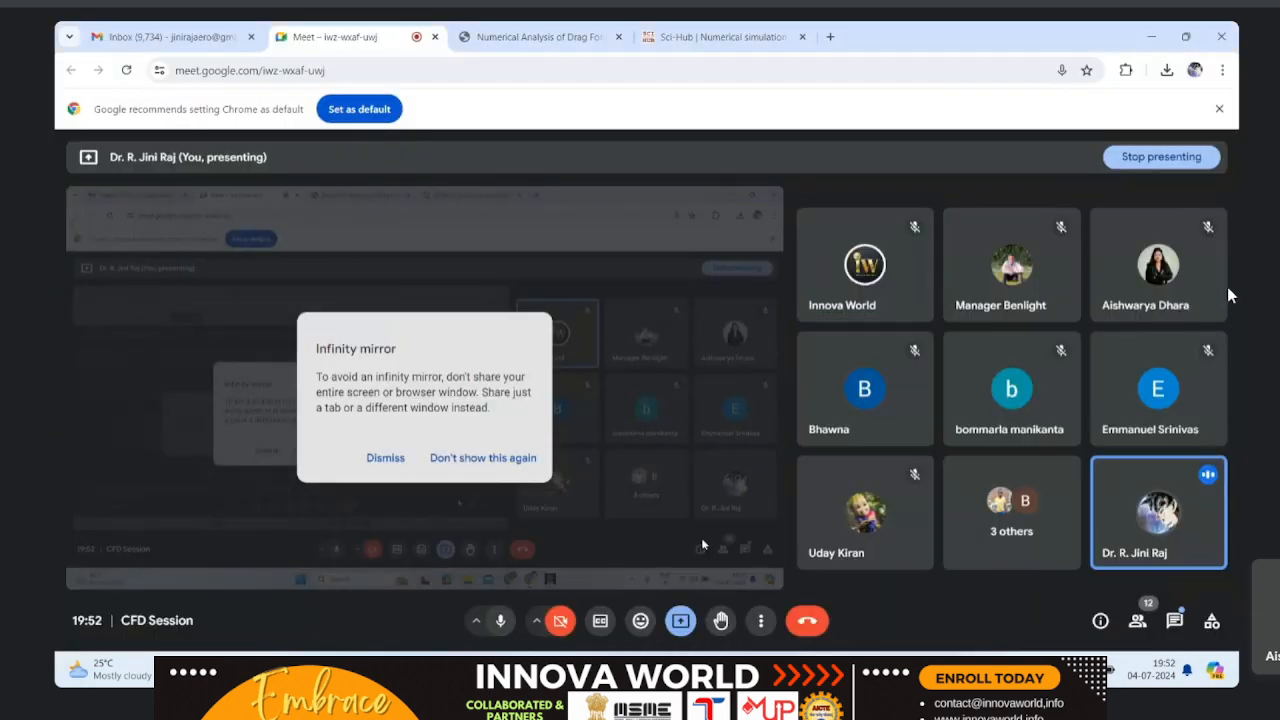
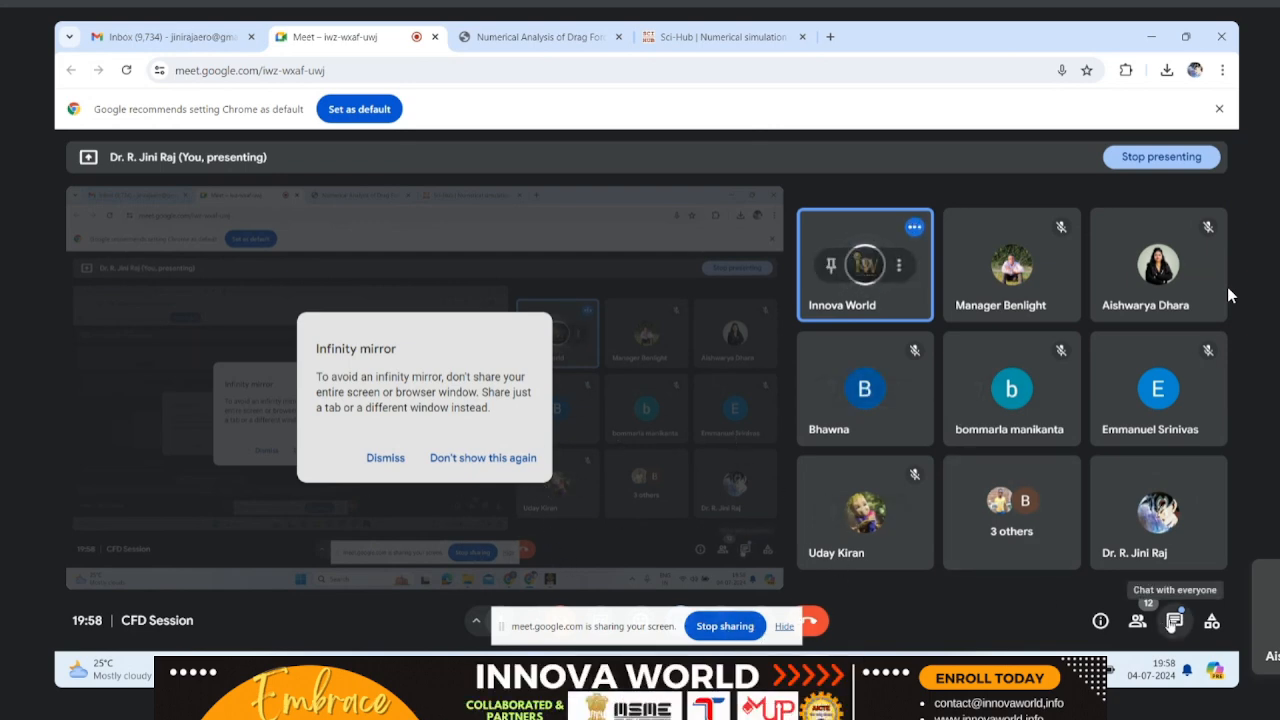
# Step: Read the in-call chat messages of the meeting and close the chat again
pyautogui.click(1170, 622)
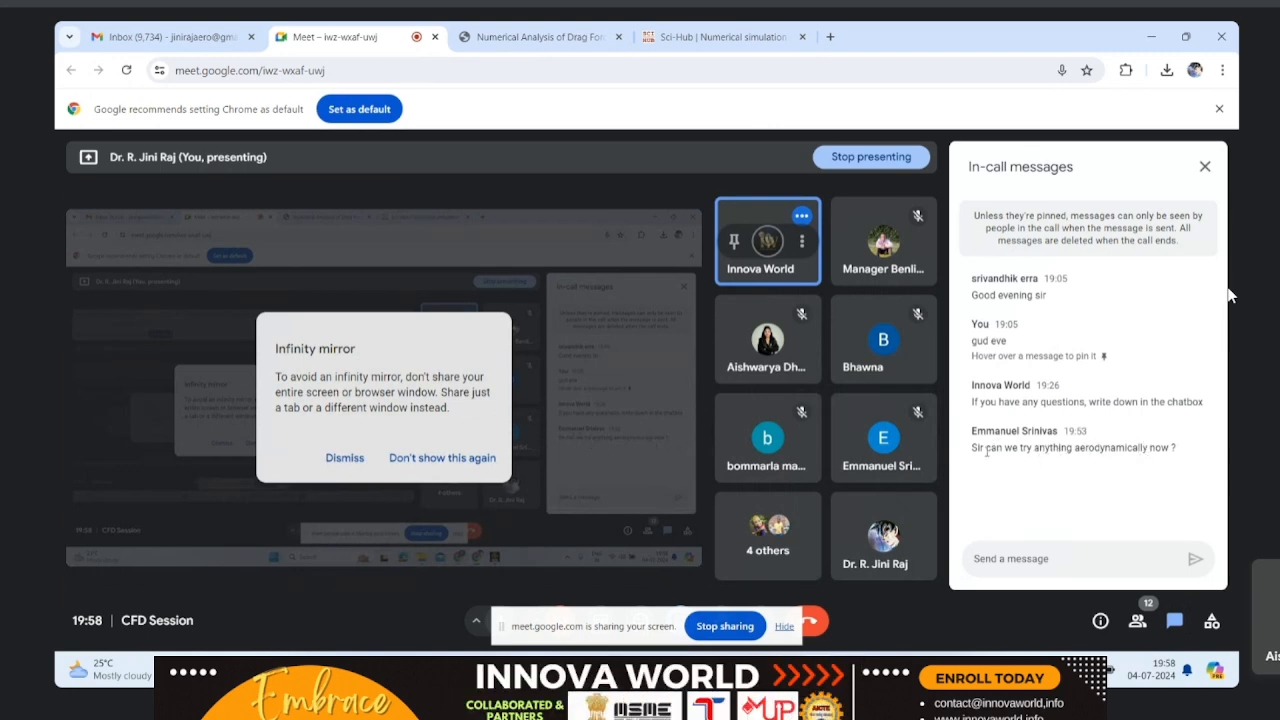
pyautogui.click(1205, 168)
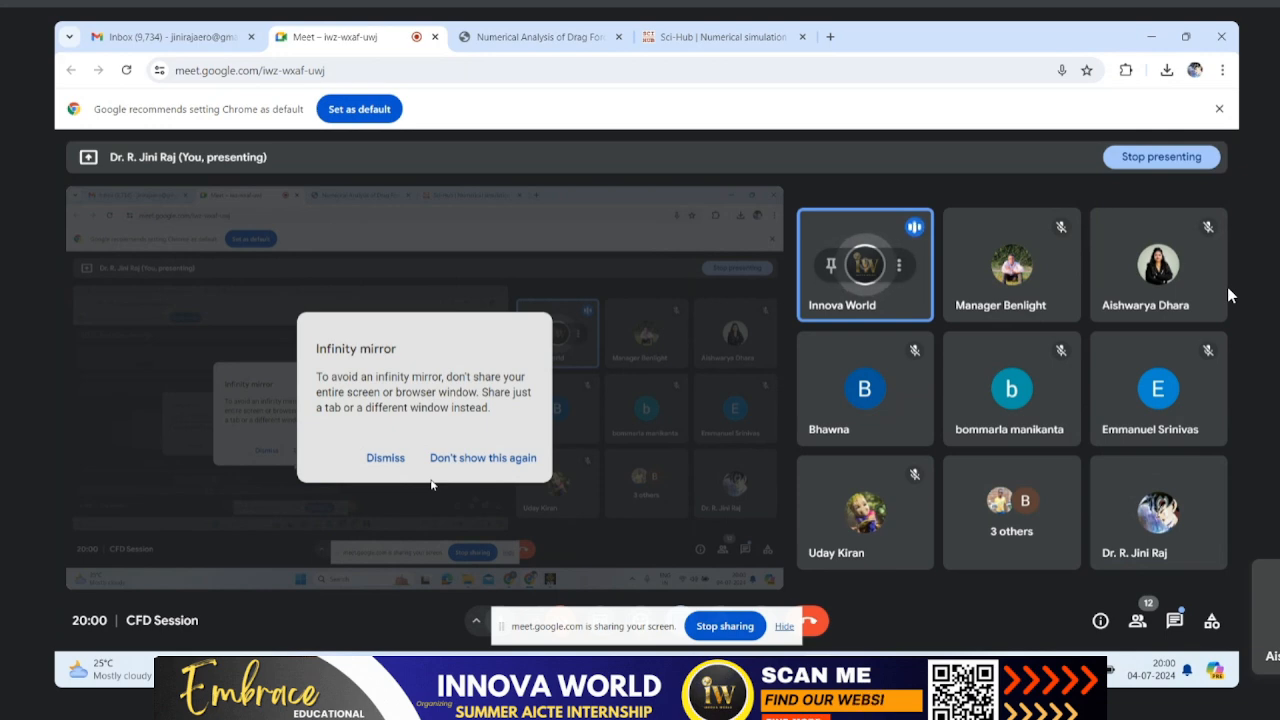
# Step: Dismiss the infinity mirror notice and stop sharing the screen in the meeting
pyautogui.click(385, 458)
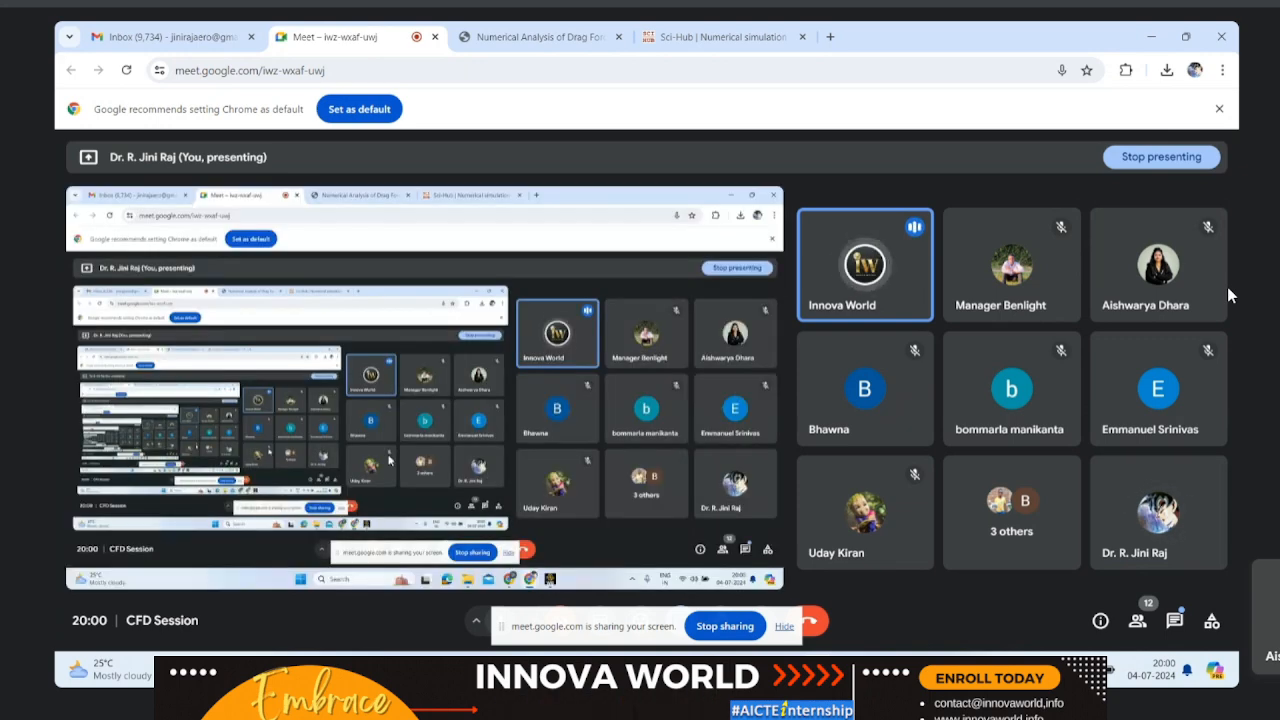
pyautogui.click(725, 626)
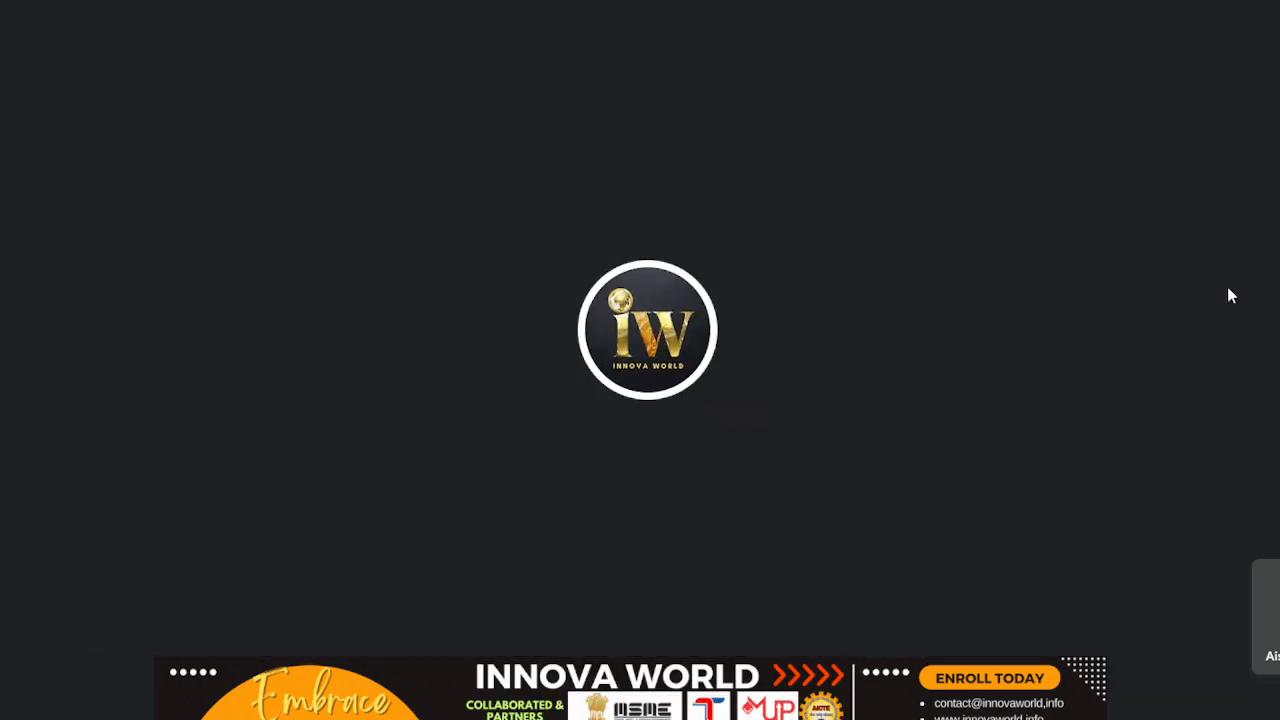